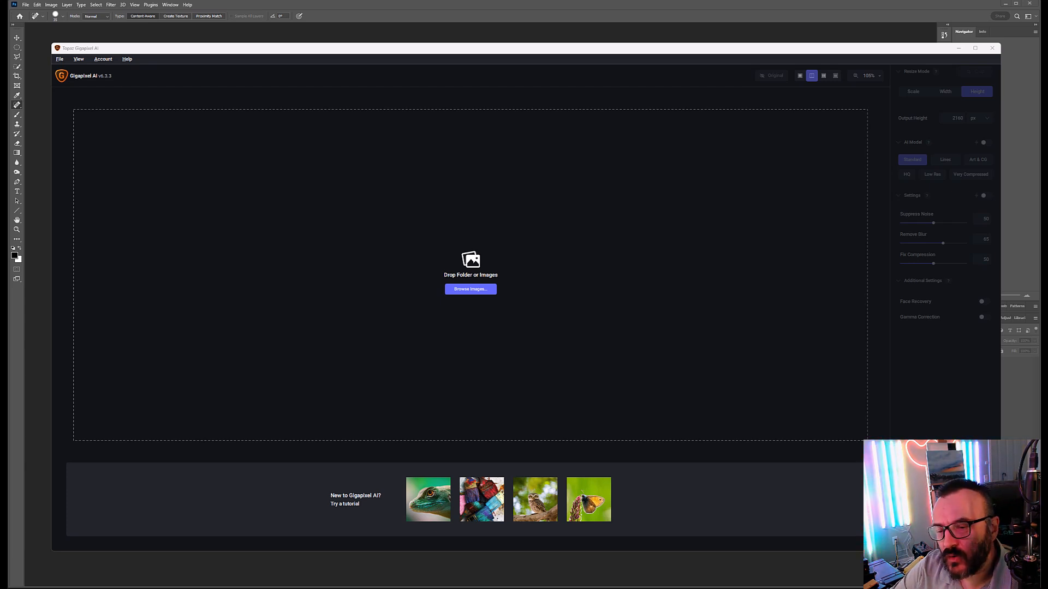
# Step: Load the alien-planet image into Gigapixel and try the Scale 4x and Width resize modes
pyautogui.moveTo(1047, 247); pyautogui.dragTo(527, 245)
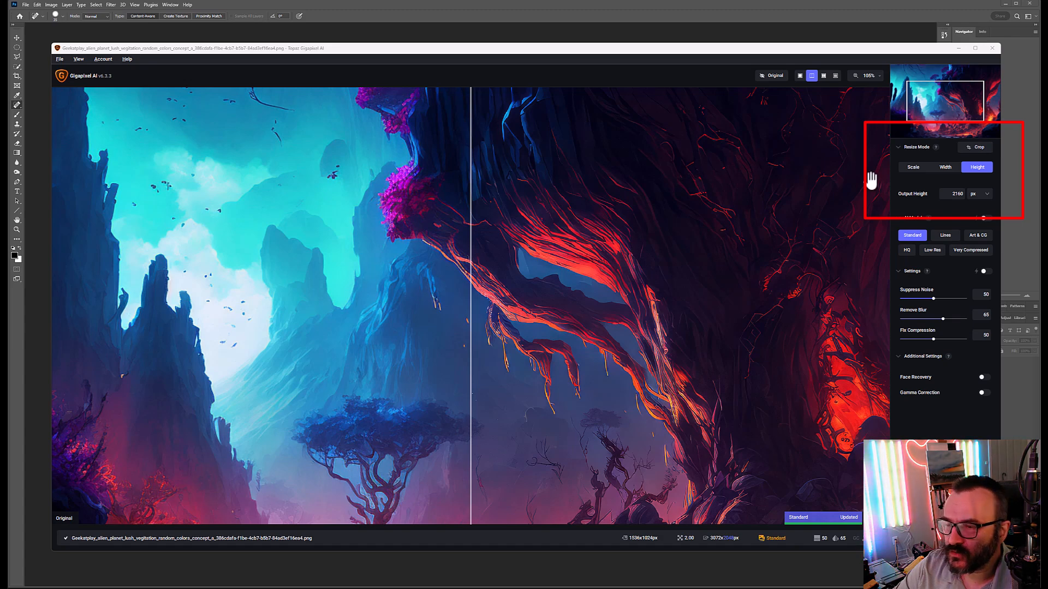
pyautogui.click(915, 166)
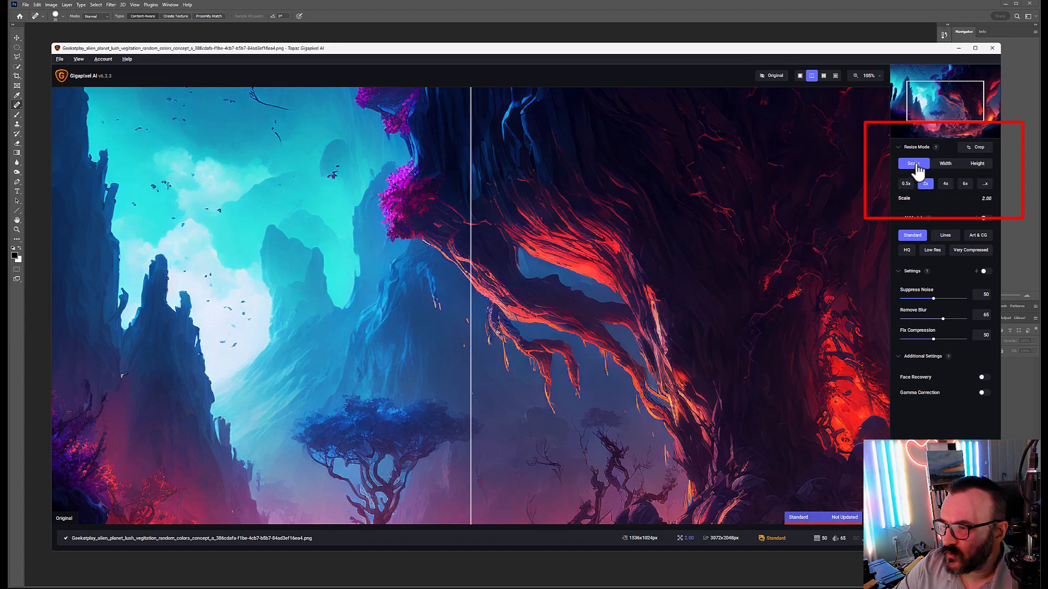
pyautogui.click(946, 184)
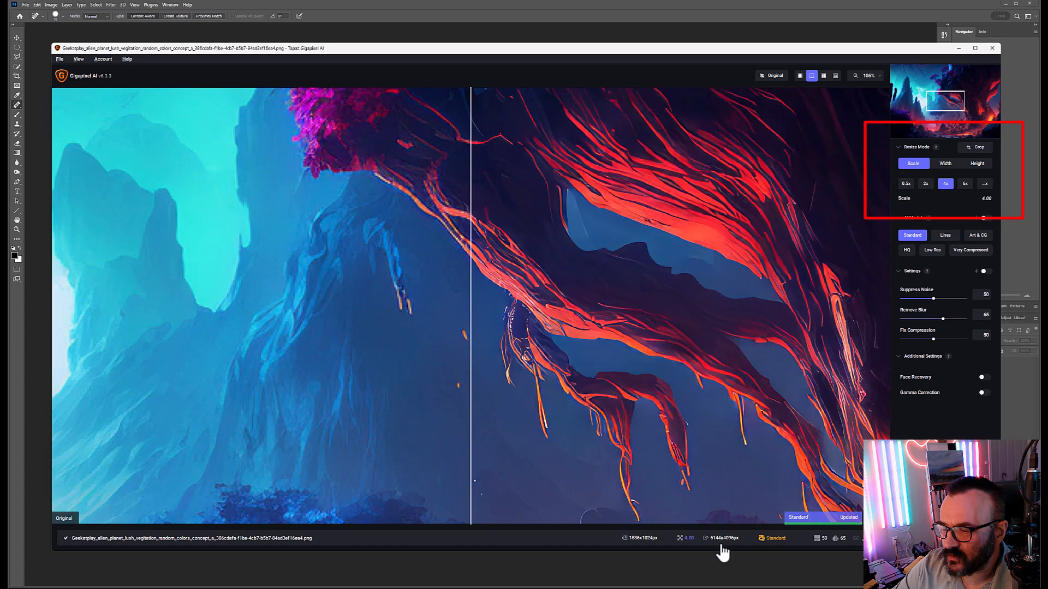
pyautogui.click(947, 165)
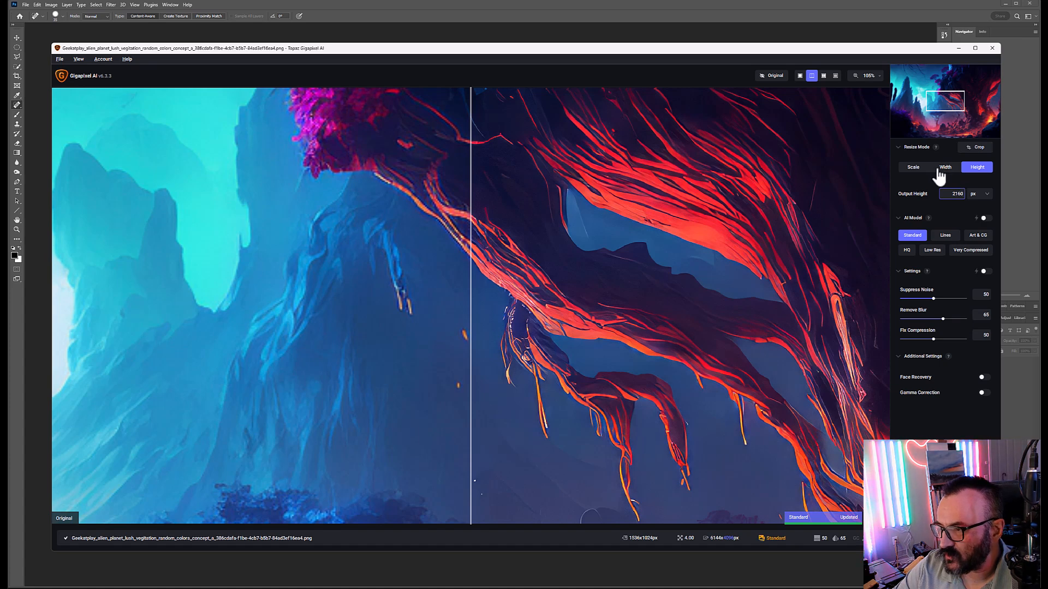
# Step: Switch resizing to output Height, compare the Lines model, and keep the Standard model
pyautogui.click(978, 169)
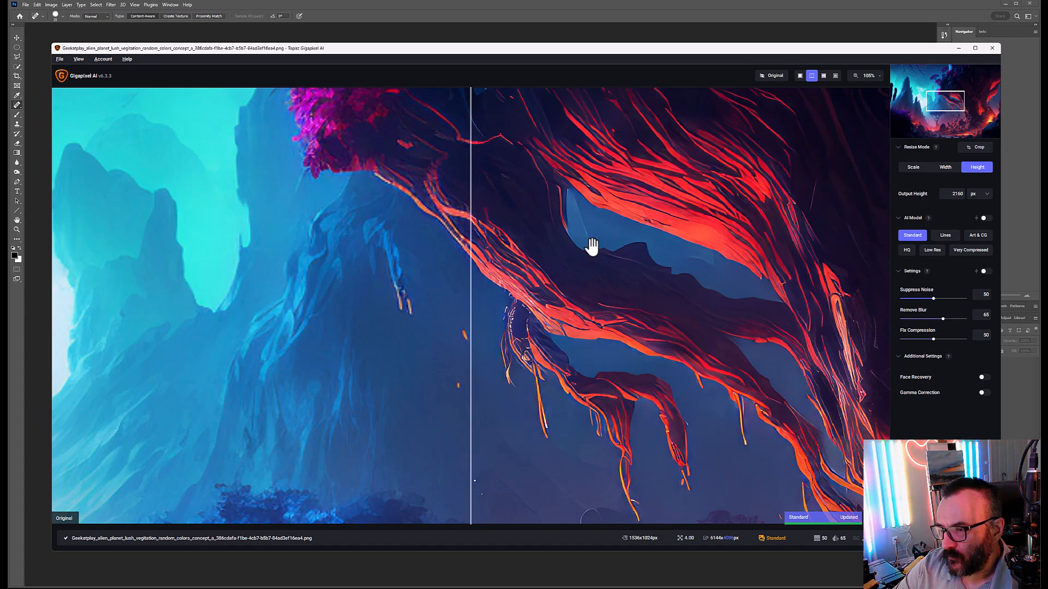
pyautogui.moveTo(540, 236); pyautogui.dragTo(366, 340)
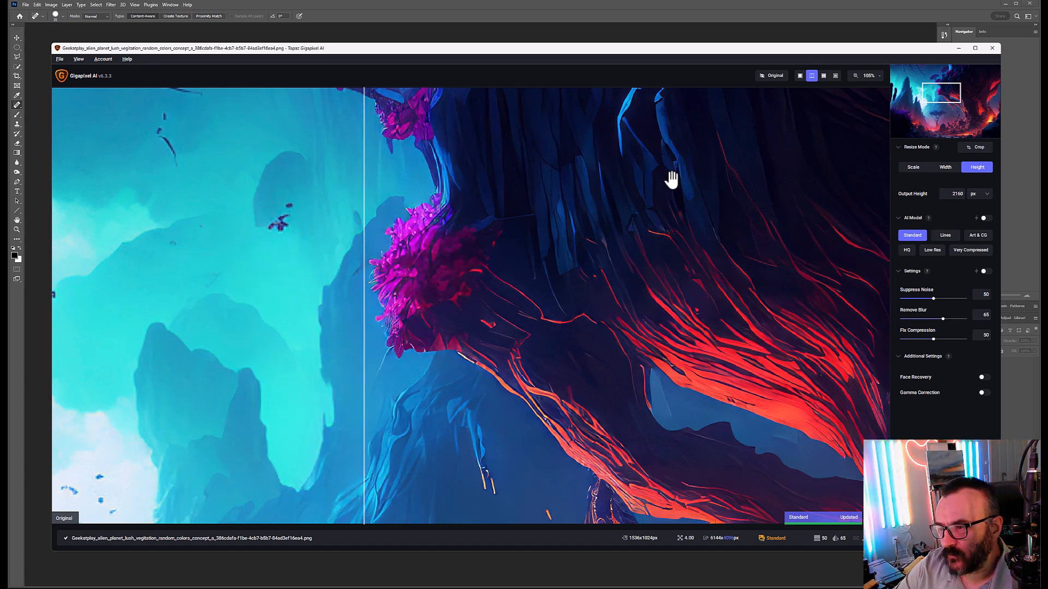
pyautogui.click(946, 238)
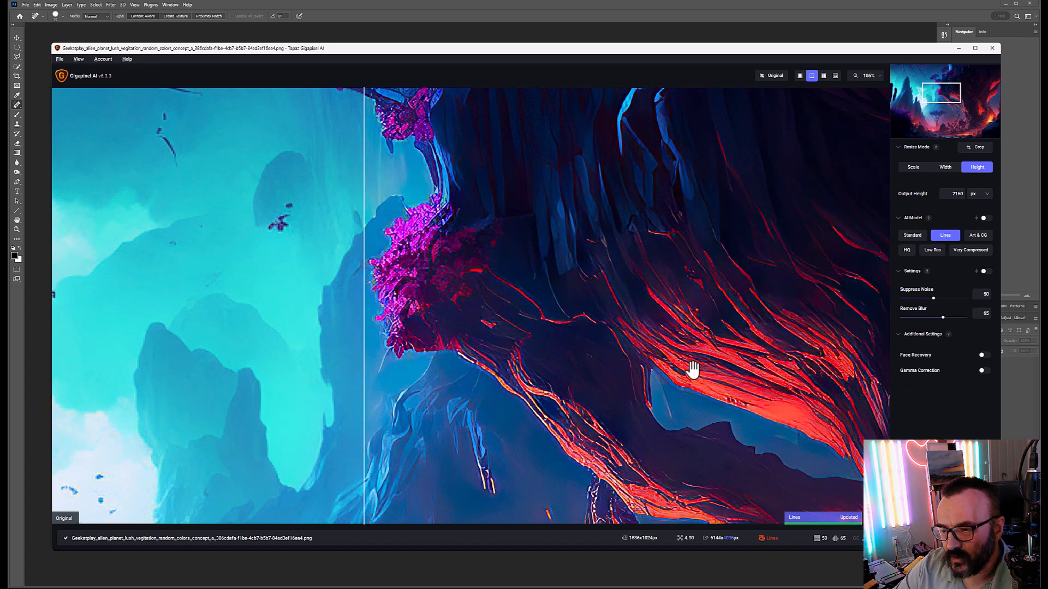
pyautogui.click(917, 240)
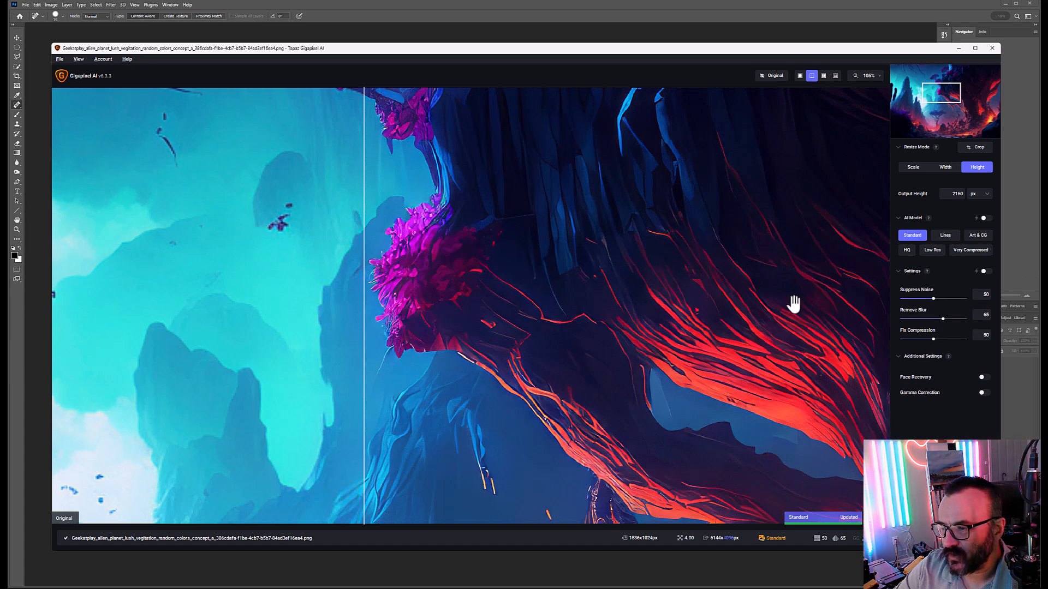
# Step: Set Suppress Noise to 19 and Remove Blur to 63
pyautogui.click(934, 298)
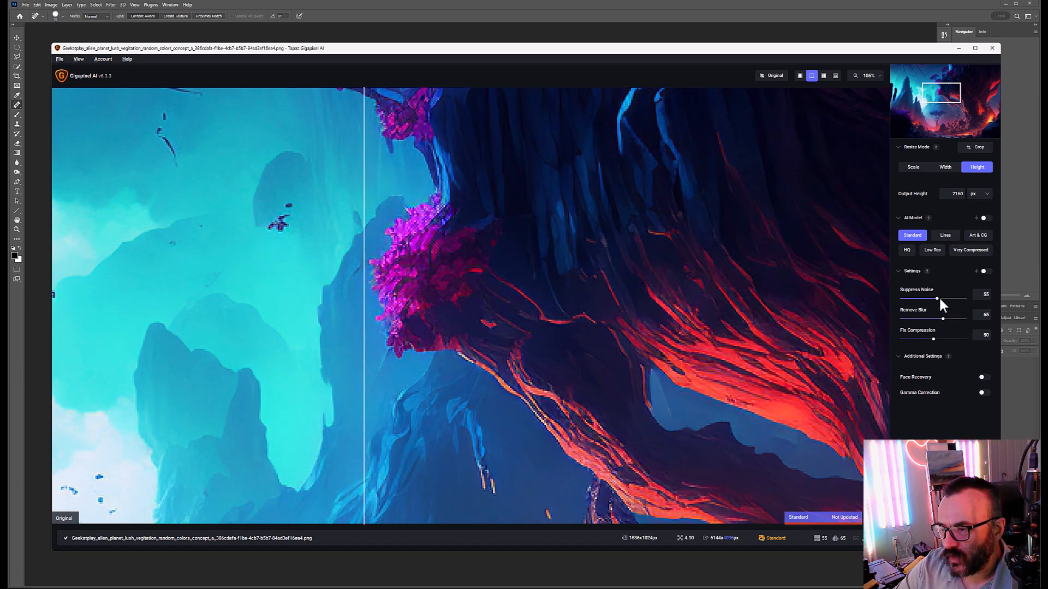
pyautogui.click(959, 300)
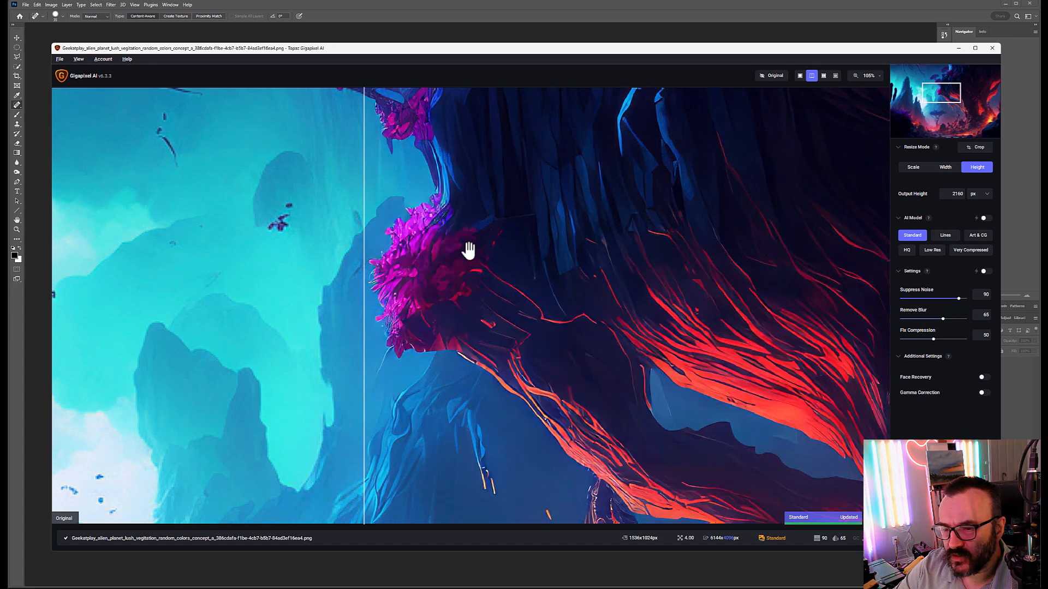
pyautogui.moveTo(958, 300); pyautogui.dragTo(951, 319)
pyautogui.click(953, 319)
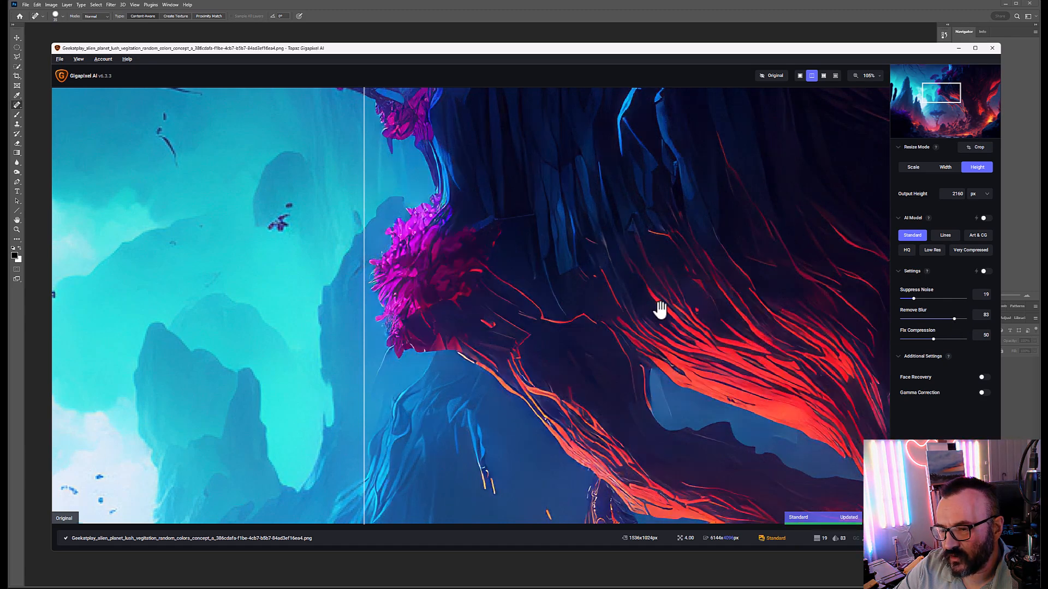
pyautogui.moveTo(954, 318); pyautogui.dragTo(942, 315)
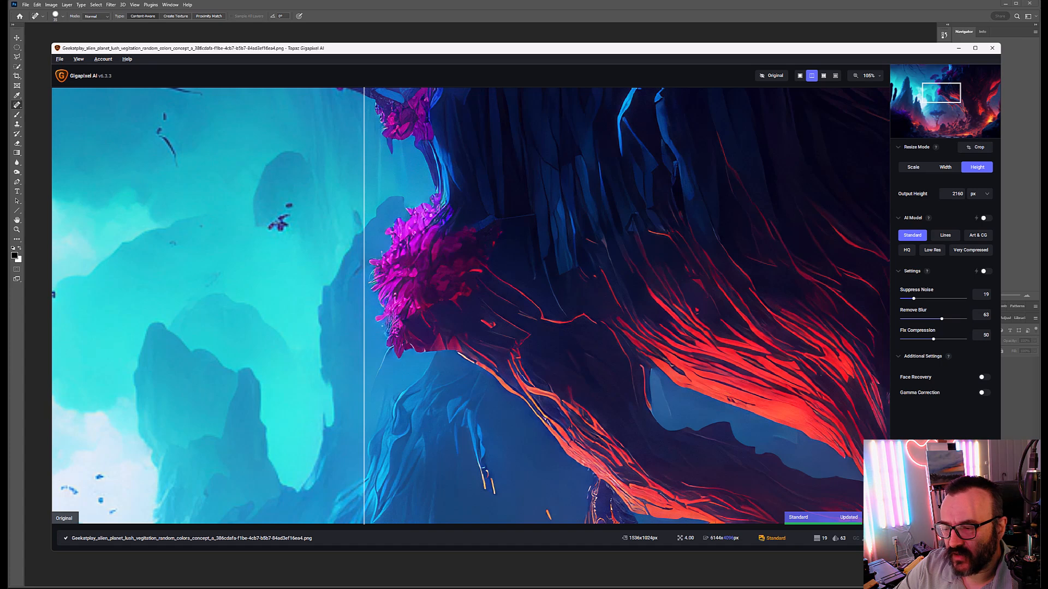
# Step: Save the upscaled image to D:/AI-renders/UPSCALED so it opens in Photoshop
pyautogui.hotkey('ctrl', 's')
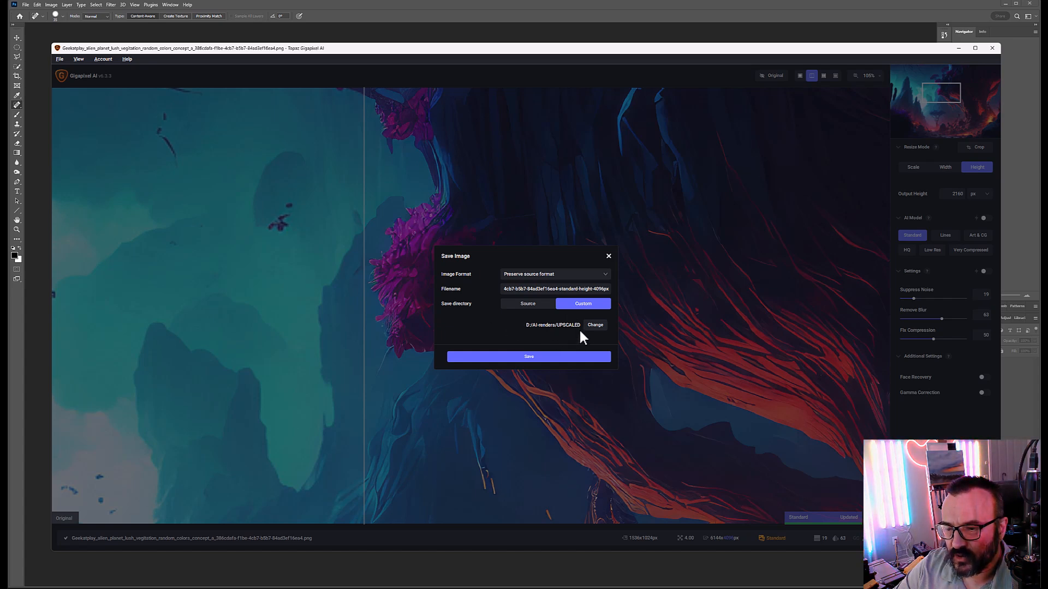
pyautogui.click(580, 357)
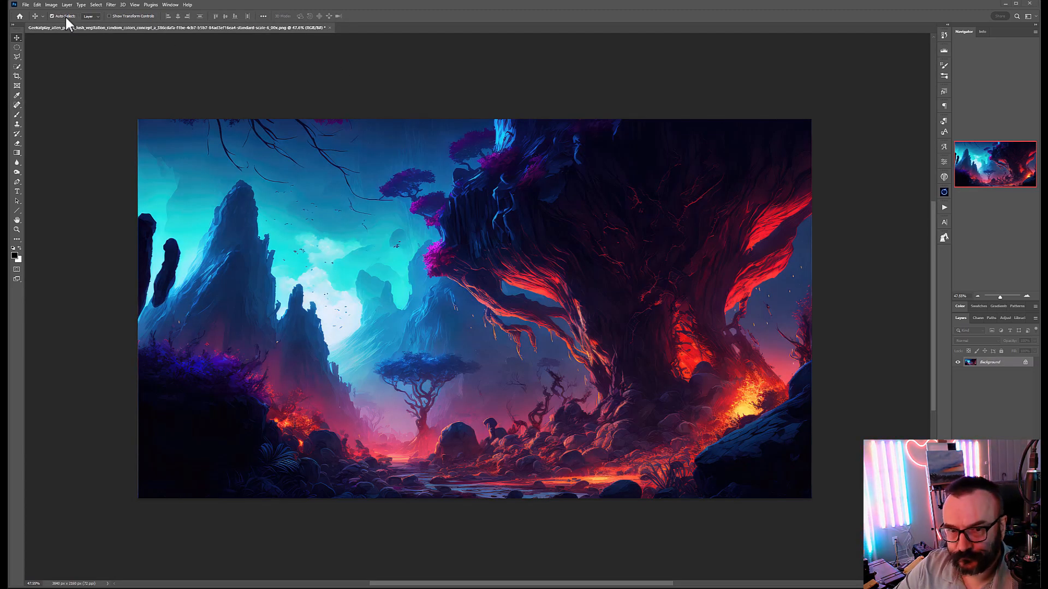
# Step: Confirm the image is 3840 × 2160 px, then add an empty Layer 1 above the Background
pyautogui.click(51, 5)
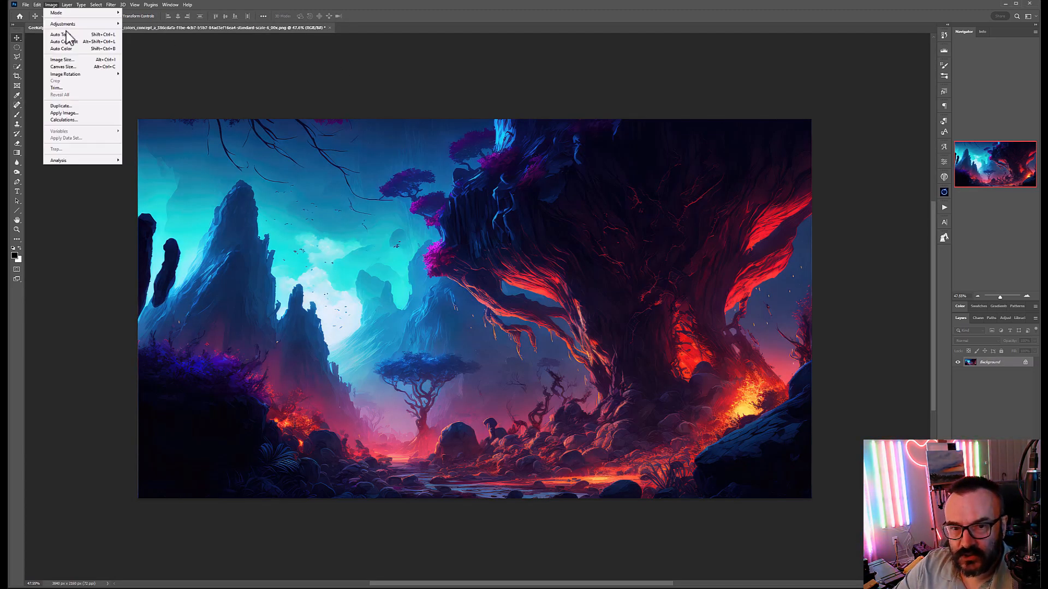
pyautogui.click(74, 61)
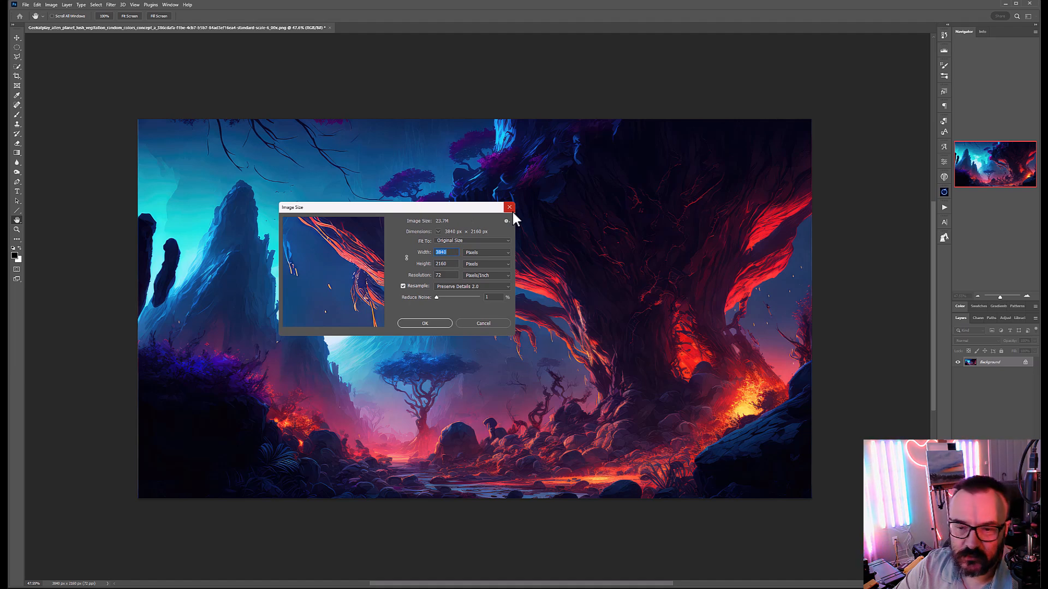
pyautogui.click(512, 210)
pyautogui.press('v')
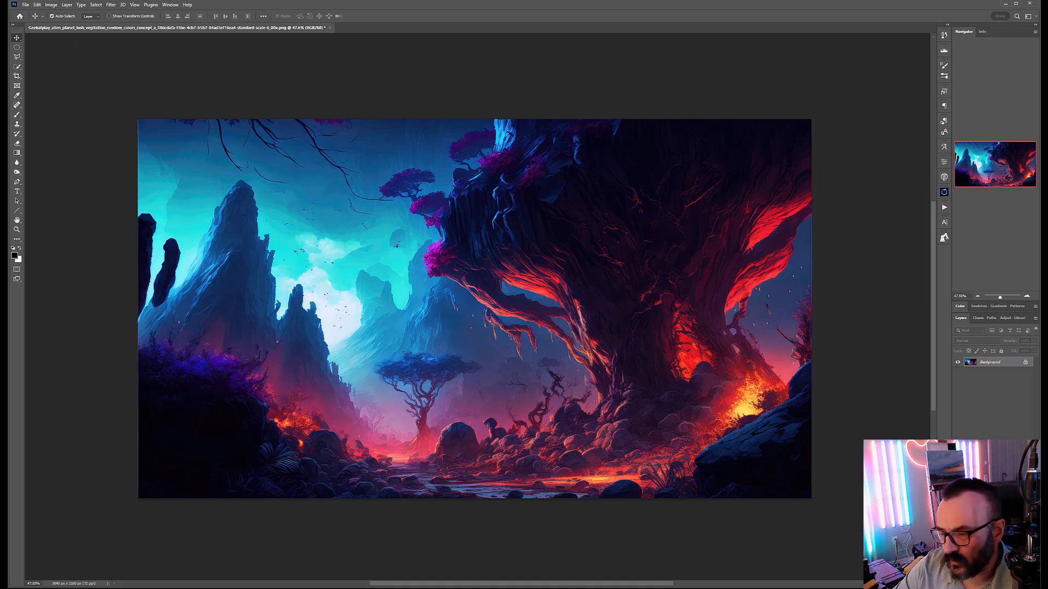
pyautogui.hotkey('ctrl', 'shift', 'alt', 'n')
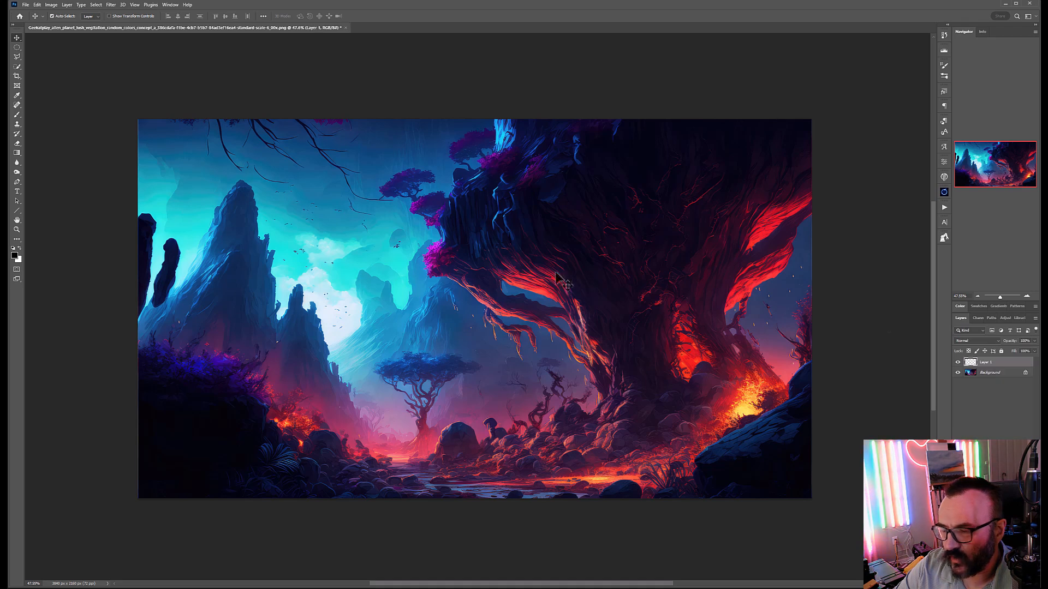
# Step: Choose the Spot Healing Brush and zoom in on the sky
pyautogui.click(17, 106)
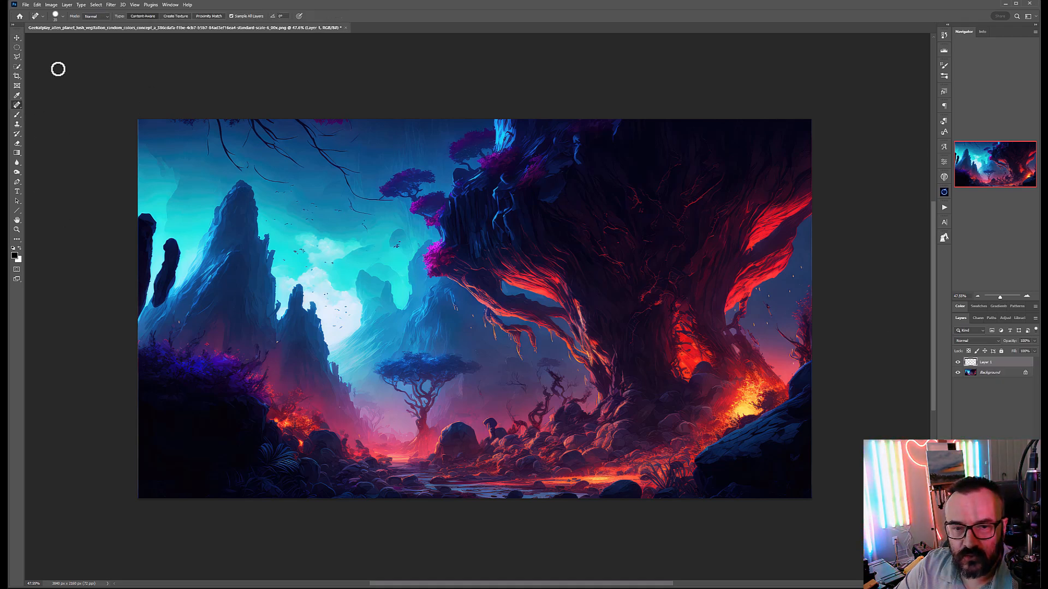
pyautogui.rightClick(16, 106)
pyautogui.click(58, 105)
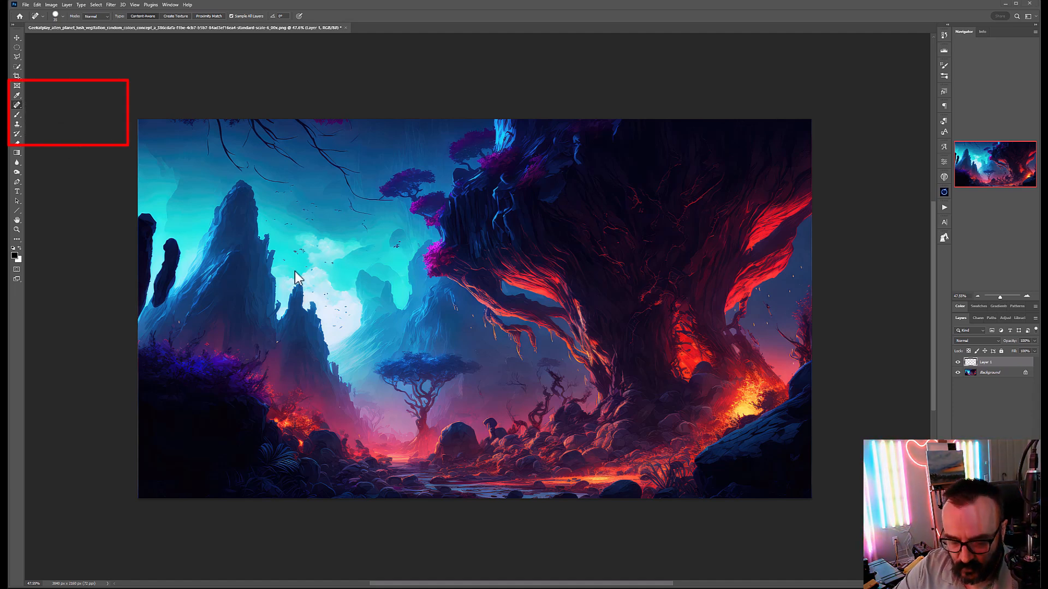
pyautogui.scroll(1, 292, 270)
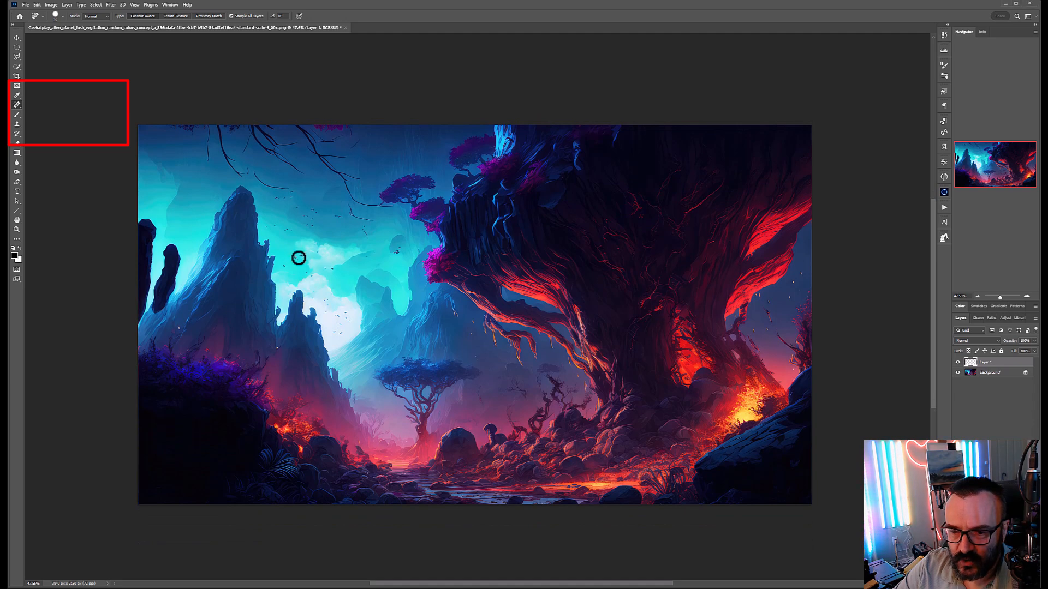
pyautogui.scroll(5, 298, 258)
# Step: Heal the dark bird specks across the teal sky and the high sky
pyautogui.click(254, 278)
pyautogui.click(289, 255)
pyautogui.click(299, 263)
pyautogui.click(308, 251)
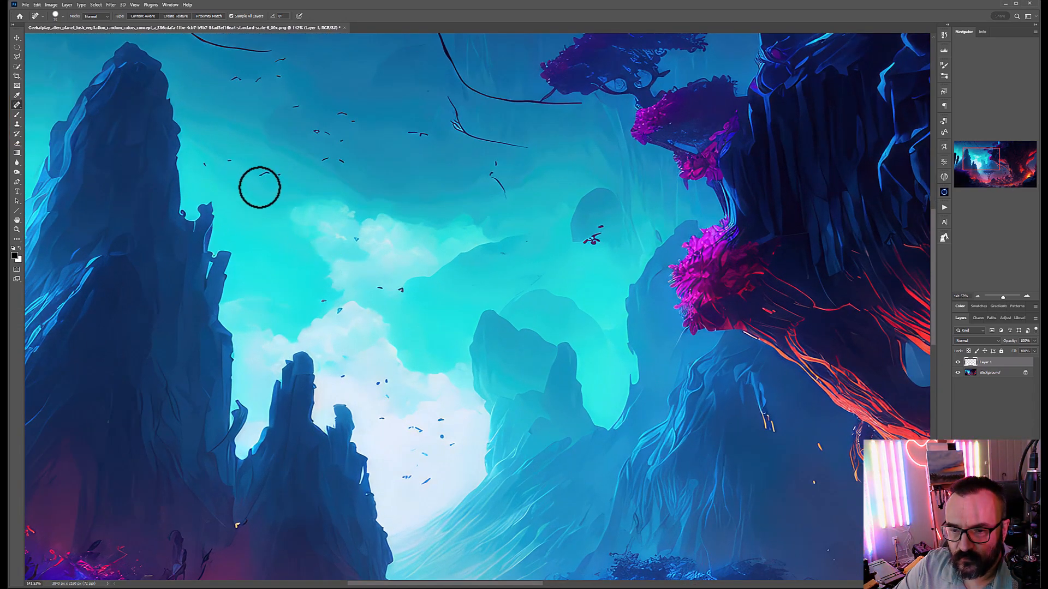
pyautogui.click(206, 165)
pyautogui.click(228, 161)
pyautogui.click(274, 175)
pyautogui.click(230, 78)
pyautogui.click(257, 81)
pyautogui.click(279, 61)
pyautogui.click(276, 77)
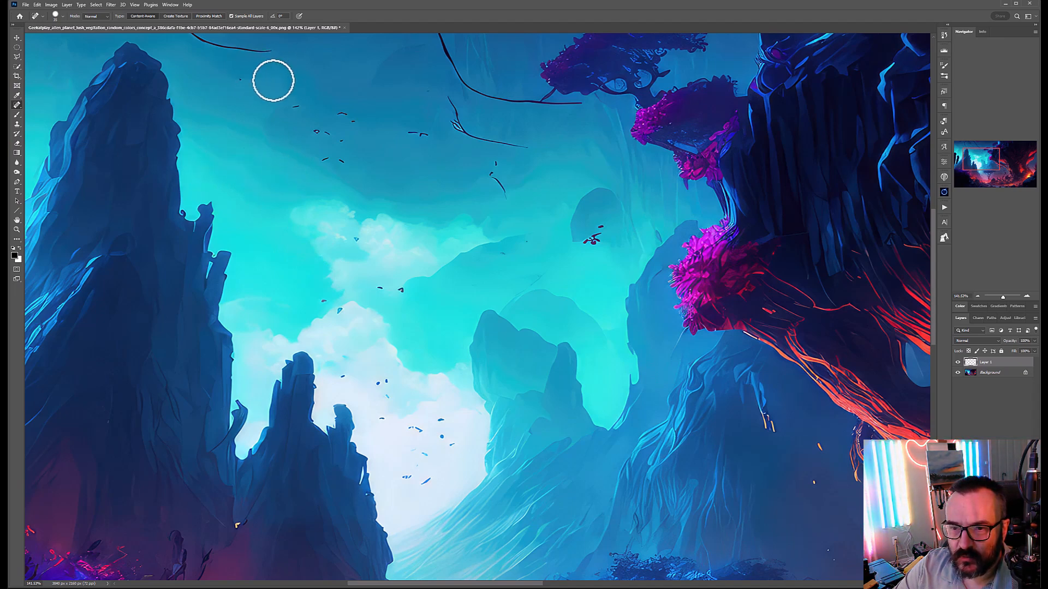
pyautogui.click(241, 81)
pyautogui.click(297, 107)
pyautogui.click(267, 83)
pyautogui.click(340, 140)
# Step: Heal the specks above and beside the clouds and in the lower sky
pyautogui.click(349, 120)
pyautogui.click(319, 130)
pyautogui.click(322, 161)
pyautogui.click(342, 161)
pyautogui.click(363, 239)
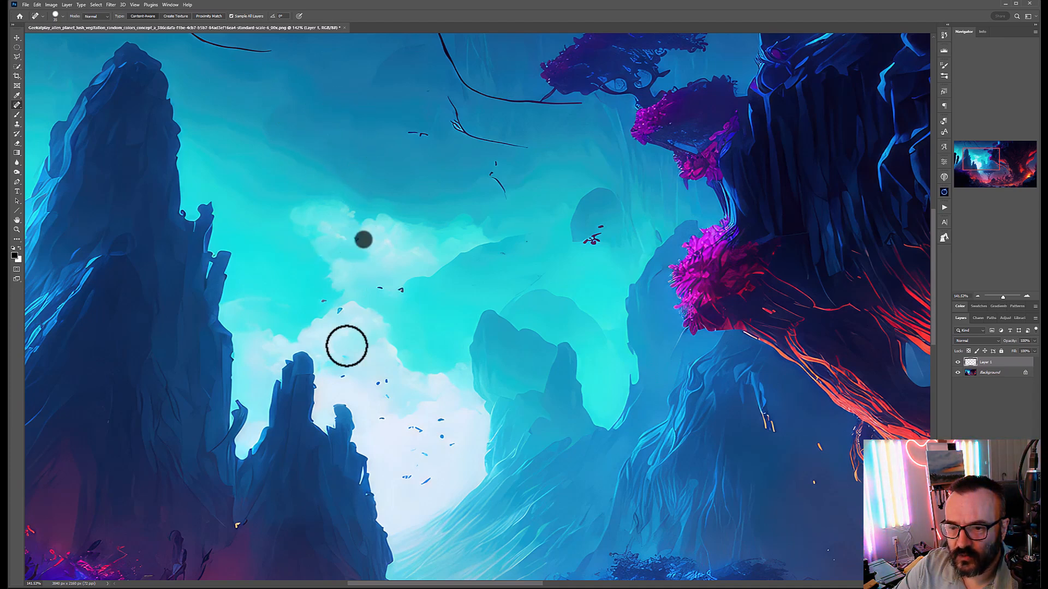
pyautogui.click(325, 302)
pyautogui.click(339, 311)
pyautogui.click(381, 289)
pyautogui.click(401, 290)
pyautogui.click(346, 376)
pyautogui.click(380, 382)
pyautogui.click(388, 397)
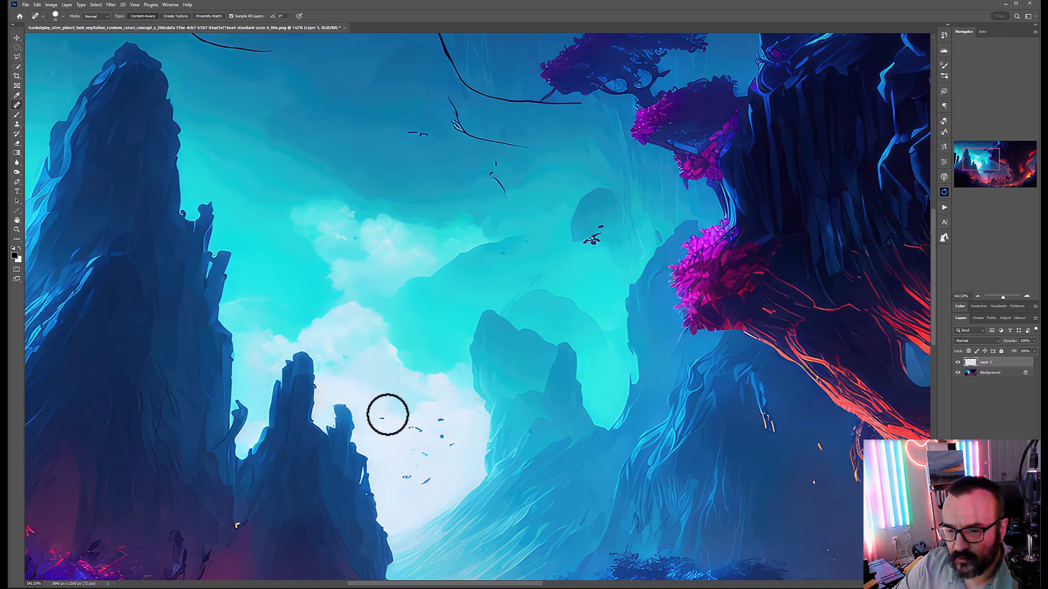
# Step: Clear the specks from the white cloud, right of the clouds, and the curved upper-sky mark
pyautogui.click(381, 419)
pyautogui.click(412, 429)
pyautogui.click(441, 421)
pyautogui.click(442, 437)
pyautogui.click(452, 444)
pyautogui.click(415, 450)
pyautogui.click(410, 477)
pyautogui.click(425, 484)
pyautogui.click(412, 464)
pyautogui.click(599, 226)
pyautogui.click(591, 241)
pyautogui.click(587, 244)
pyautogui.click(496, 184)
pyautogui.click(501, 256)
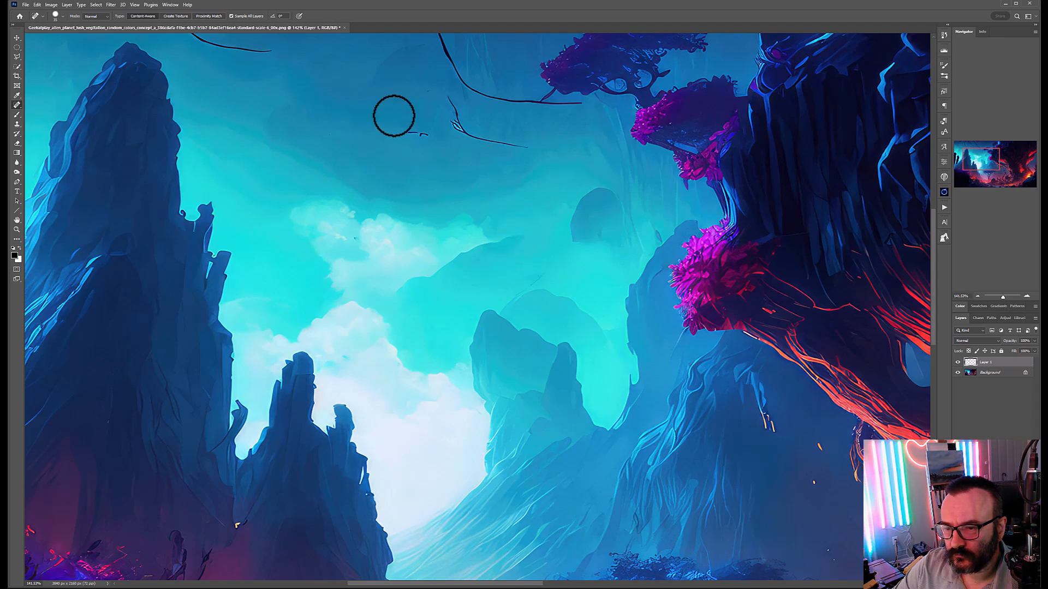
# Step: Paint out the stray marks, twigs and branch ends in the upper sky around the giant tree
pyautogui.moveTo(409, 133); pyautogui.dragTo(431, 136)
pyautogui.moveTo(498, 213); pyautogui.dragTo(480, 446)
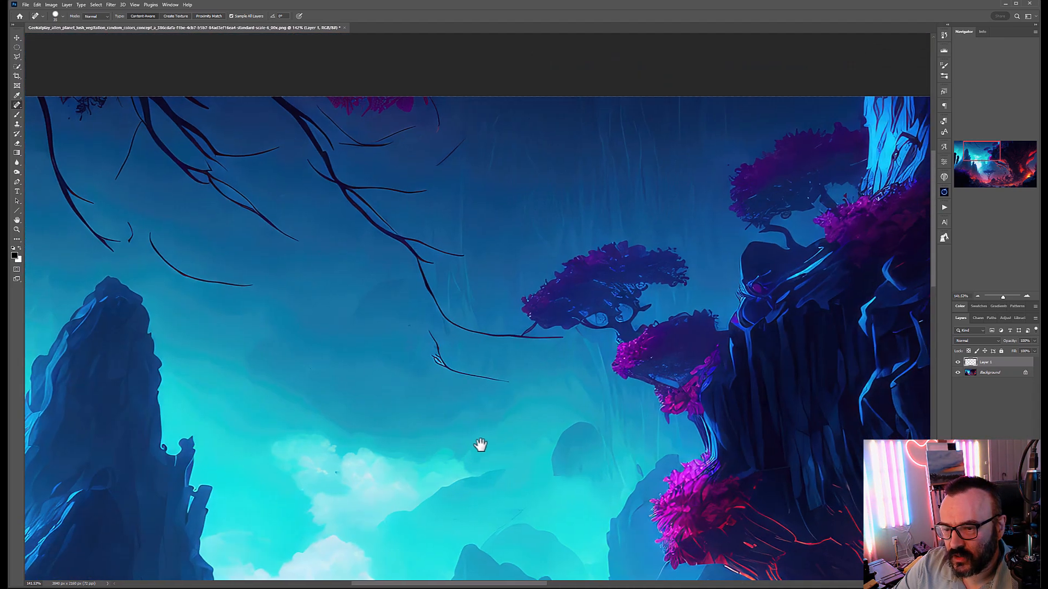
pyautogui.moveTo(149, 234)
pyautogui.mouseDown()
pyautogui.moveTo(198, 282)
pyautogui.moveTo(262, 292)
pyautogui.mouseUp()
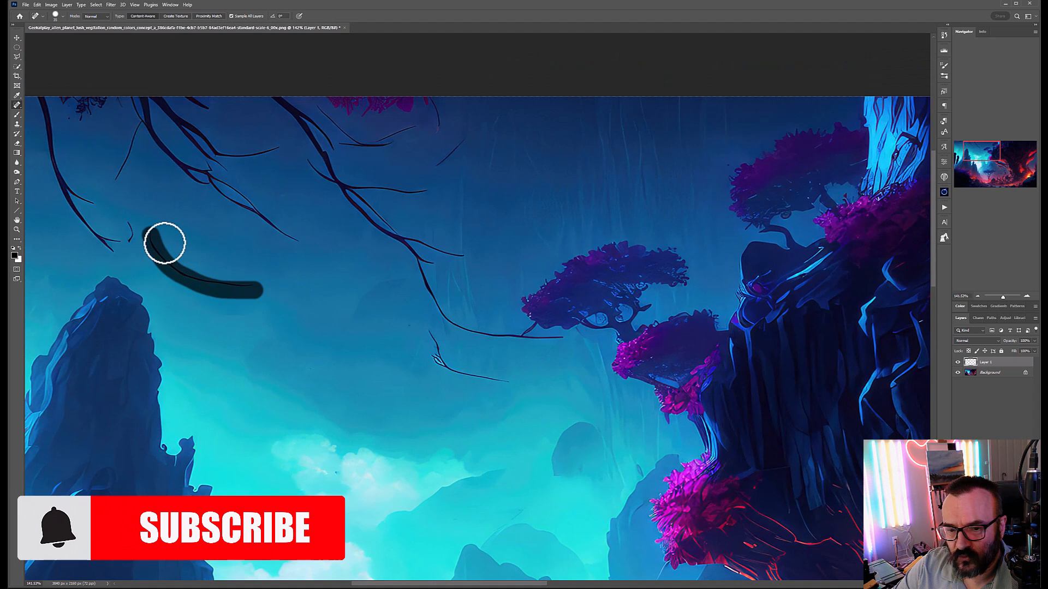
pyautogui.moveTo(131, 221); pyautogui.dragTo(130, 241)
pyautogui.moveTo(432, 334)
pyautogui.mouseDown()
pyautogui.moveTo(450, 375)
pyautogui.moveTo(519, 386)
pyautogui.mouseUp()
pyautogui.moveTo(471, 132); pyautogui.dragTo(440, 163)
pyautogui.moveTo(477, 191)
pyautogui.mouseDown()
pyautogui.moveTo(513, 370)
pyautogui.moveTo(518, 317)
pyautogui.mouseUp()
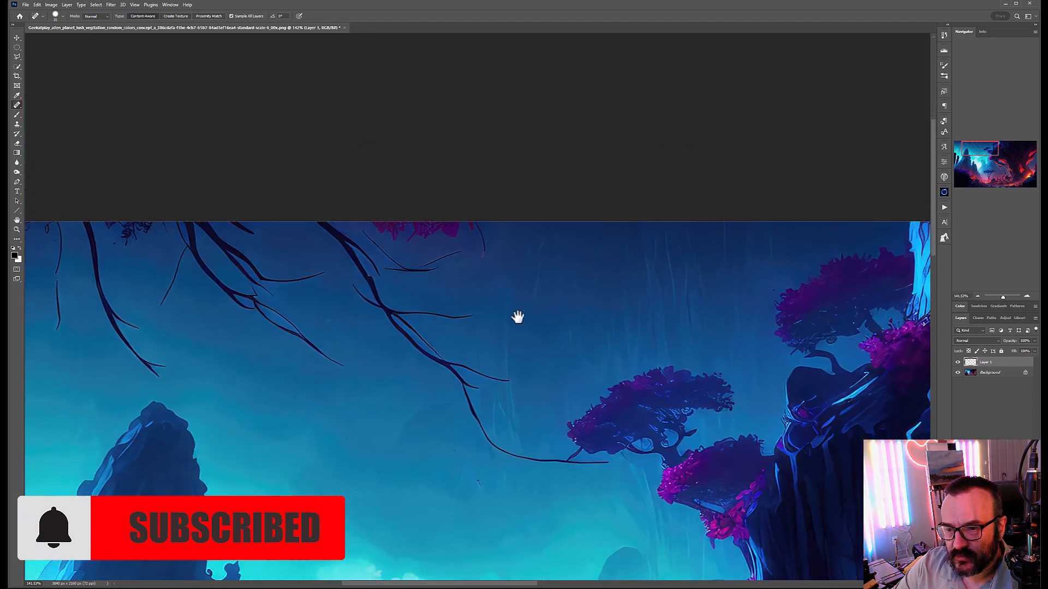
pyautogui.moveTo(371, 236)
pyautogui.mouseDown()
pyautogui.moveTo(398, 264)
pyautogui.moveTo(466, 263)
pyautogui.moveTo(435, 258)
pyautogui.moveTo(379, 286)
pyautogui.moveTo(404, 266)
pyautogui.mouseUp()
pyautogui.click(390, 269)
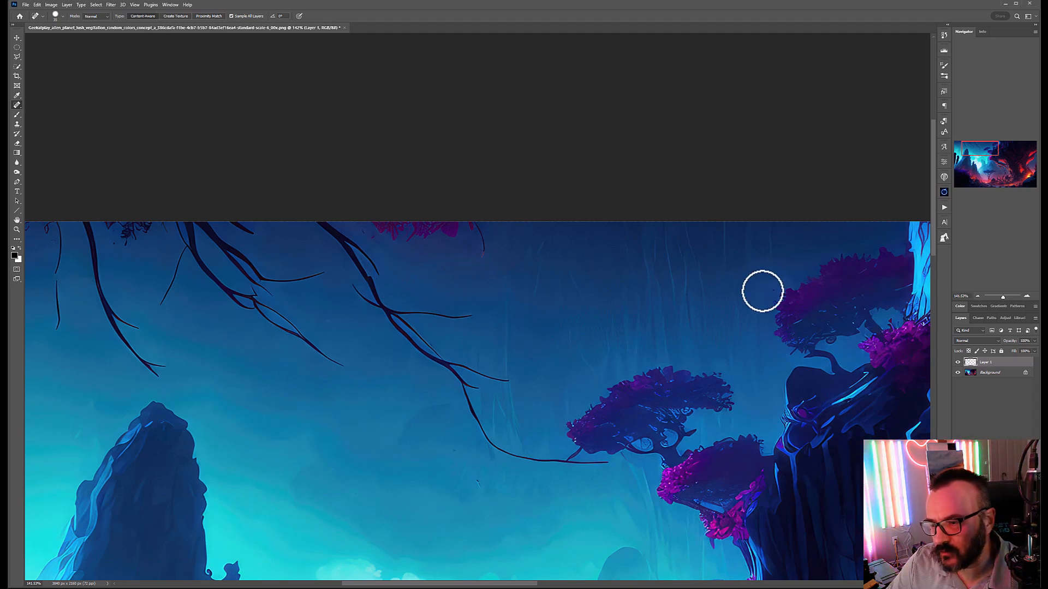
pyautogui.click(769, 289)
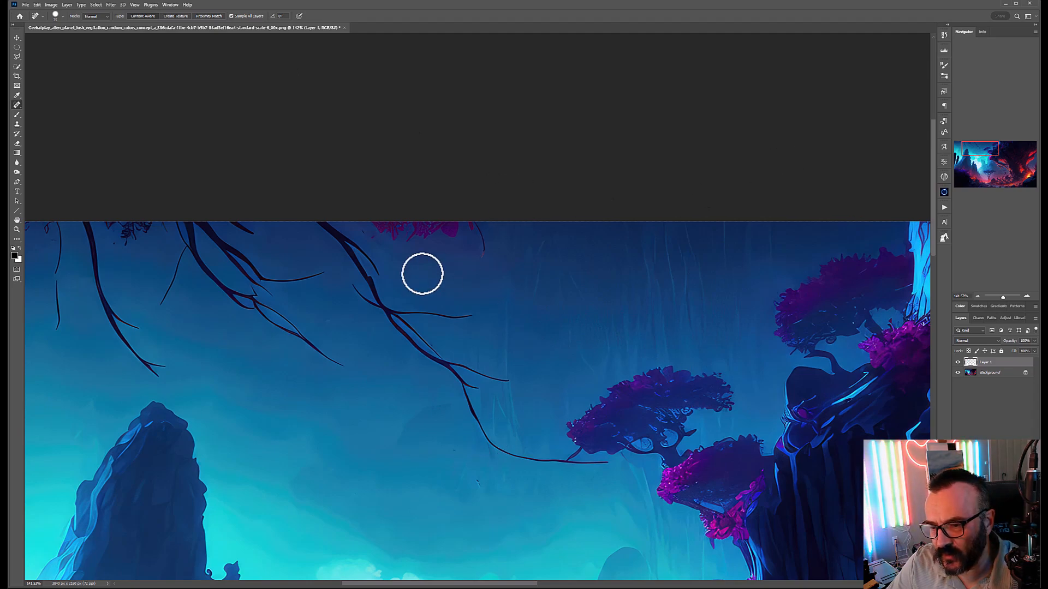
pyautogui.click(372, 239)
# Step: Heal the orange streak and white specks near the red-rooted valley
pyautogui.moveTo(764, 466); pyautogui.dragTo(367, 129)
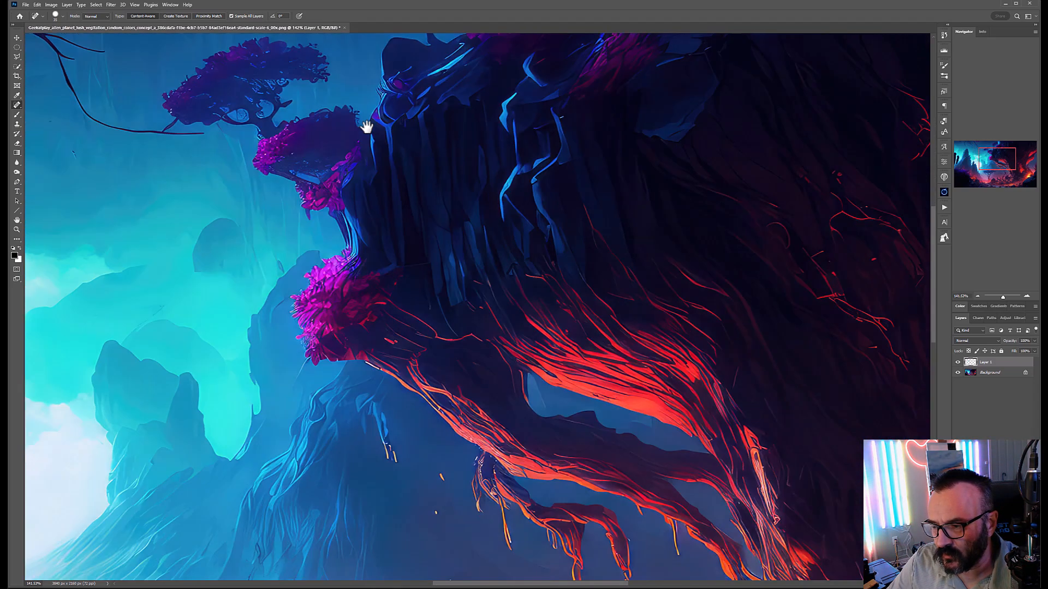
pyautogui.moveTo(505, 453); pyautogui.dragTo(608, 169)
pyautogui.click(521, 205)
pyautogui.click(532, 162)
pyautogui.click(543, 276)
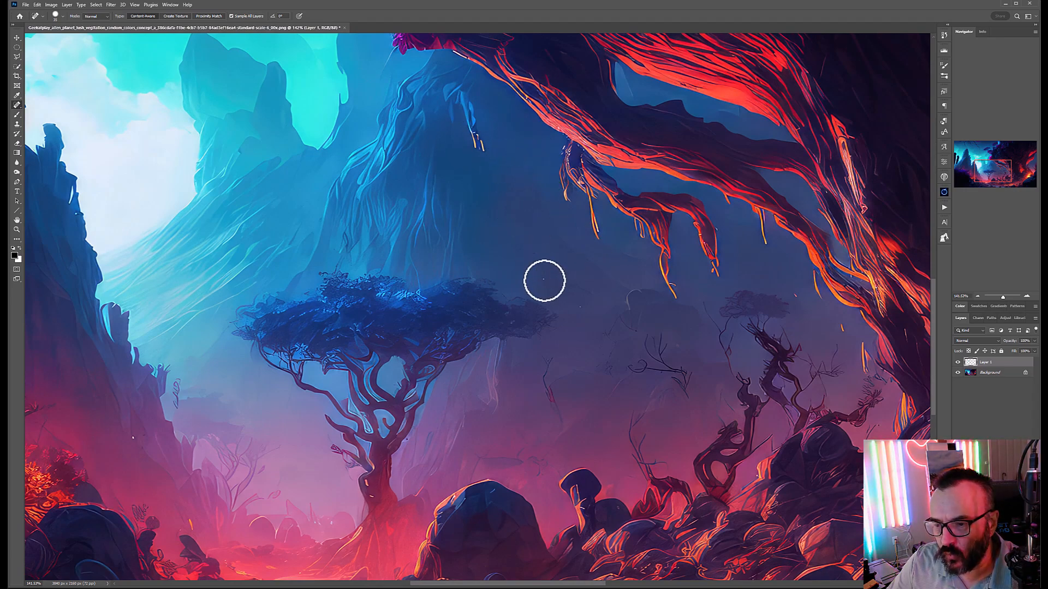
pyautogui.click(581, 307)
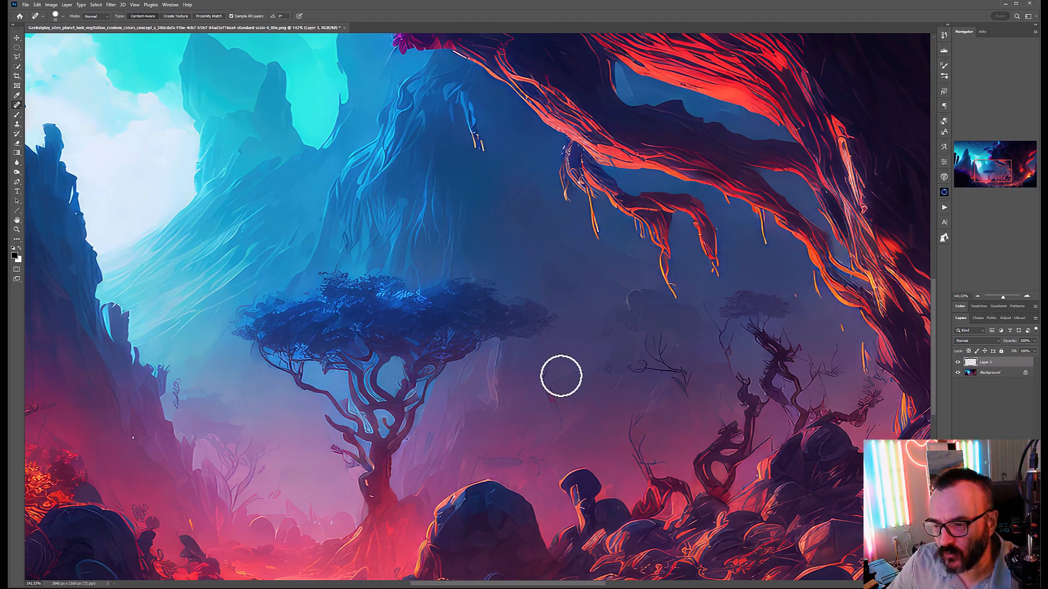
# Step: Pan across the red valley, blue tree and cliffs, then zoom out to see the whole landscape
pyautogui.moveTo(575, 368); pyautogui.dragTo(176, 438)
pyautogui.moveTo(351, 244); pyautogui.dragTo(392, 386)
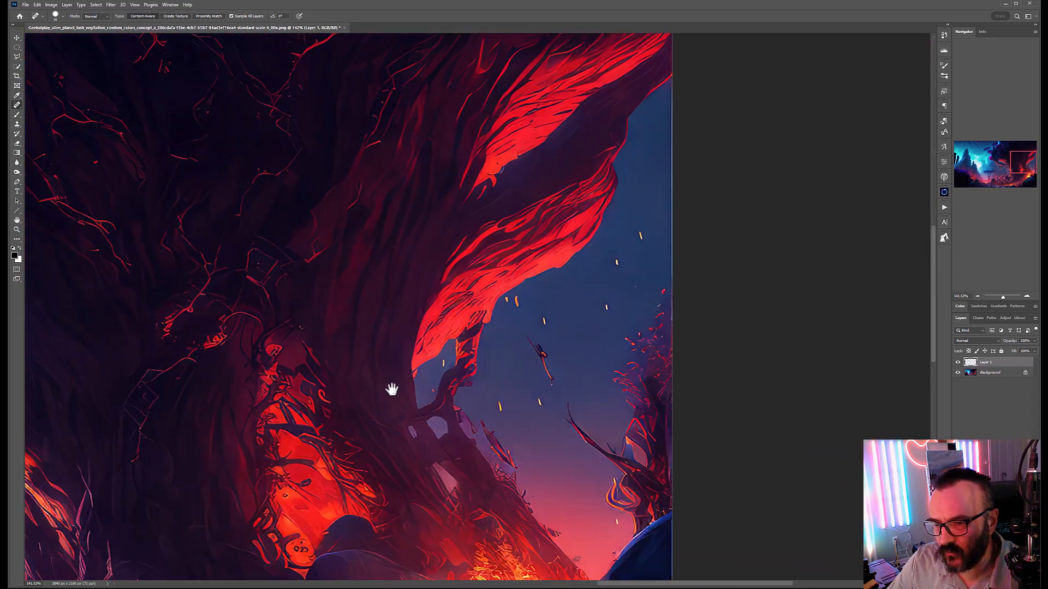
pyautogui.moveTo(578, 306); pyautogui.dragTo(710, 177)
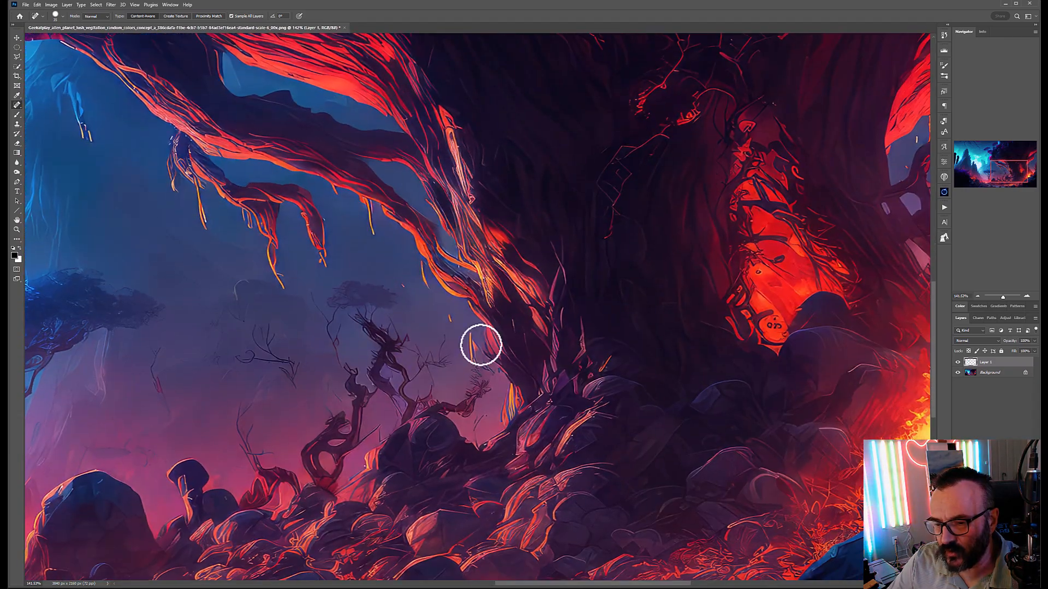
pyautogui.moveTo(617, 289)
pyautogui.mouseDown()
pyautogui.moveTo(562, 306)
pyautogui.moveTo(459, 373)
pyautogui.moveTo(427, 378)
pyautogui.moveTo(622, 342)
pyautogui.mouseUp()
pyautogui.moveTo(298, 355)
pyautogui.mouseDown()
pyautogui.moveTo(502, 295)
pyautogui.moveTo(519, 273)
pyautogui.moveTo(624, 302)
pyautogui.mouseUp()
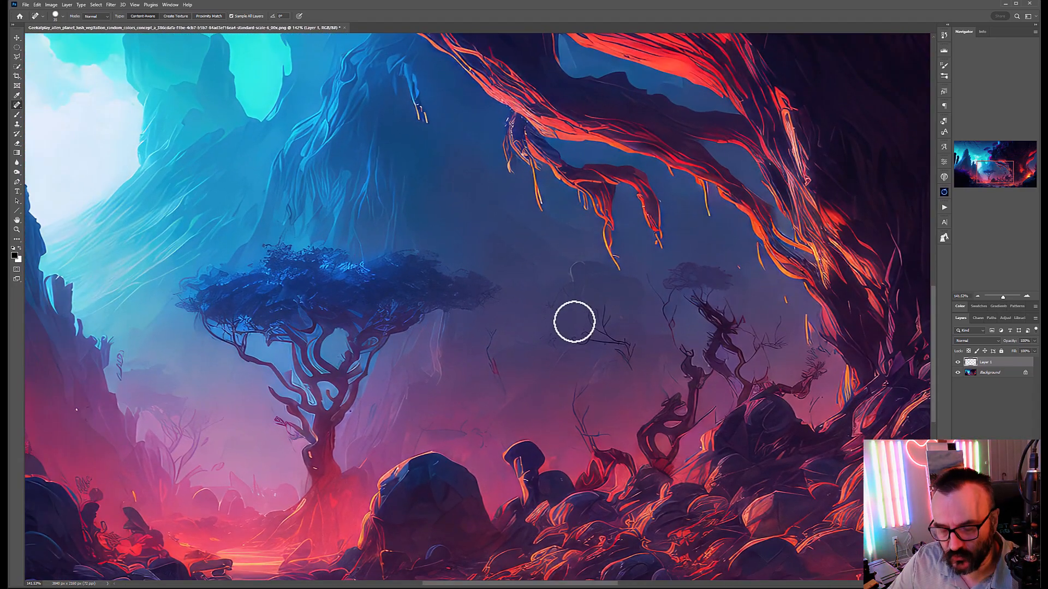
pyautogui.scroll(-5, 573, 322)
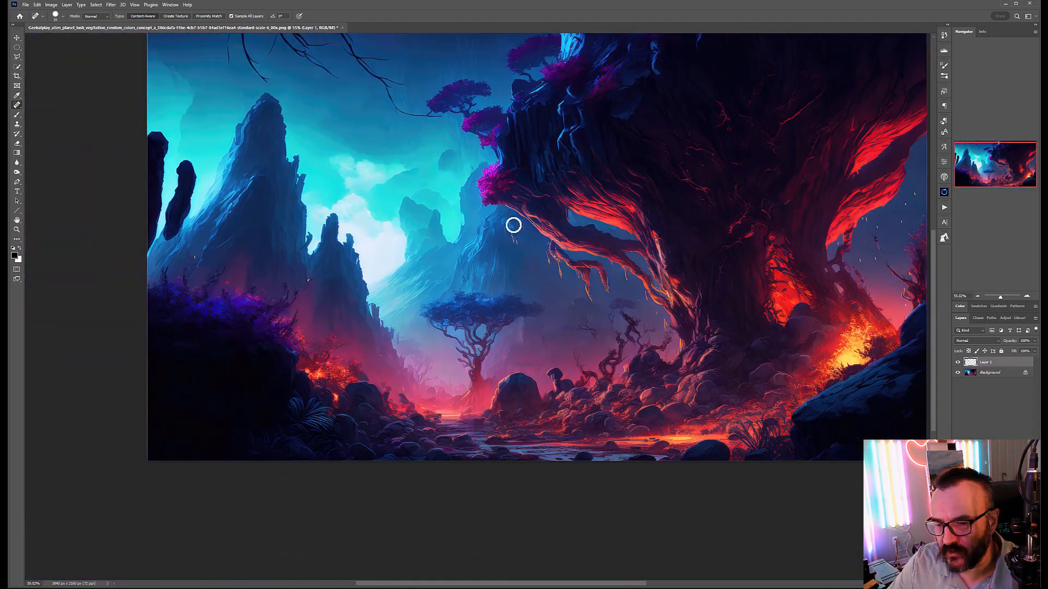
pyautogui.moveTo(514, 226); pyautogui.dragTo(447, 278)
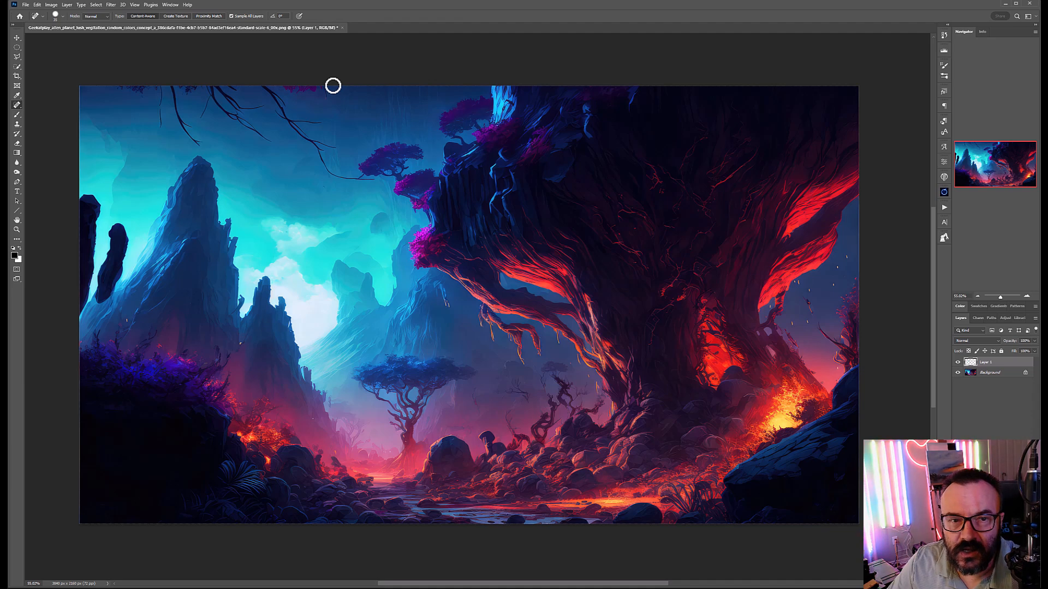
# Step: Save a PNG copy of the retouched landscape in Projects and minimize Photoshop
pyautogui.hotkey('ctrl', 'shift', 's')
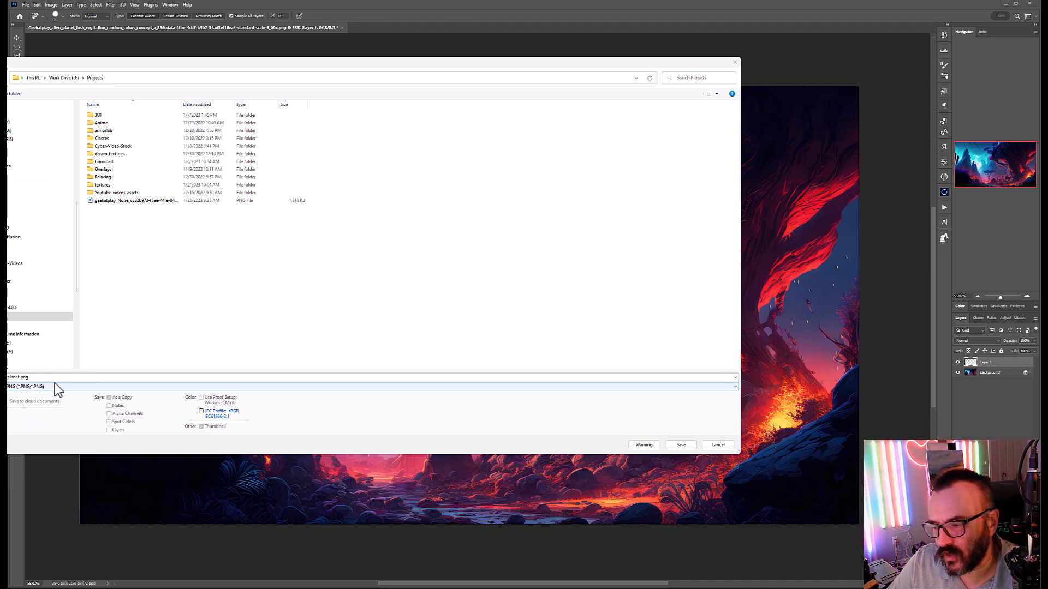
pyautogui.click(684, 445)
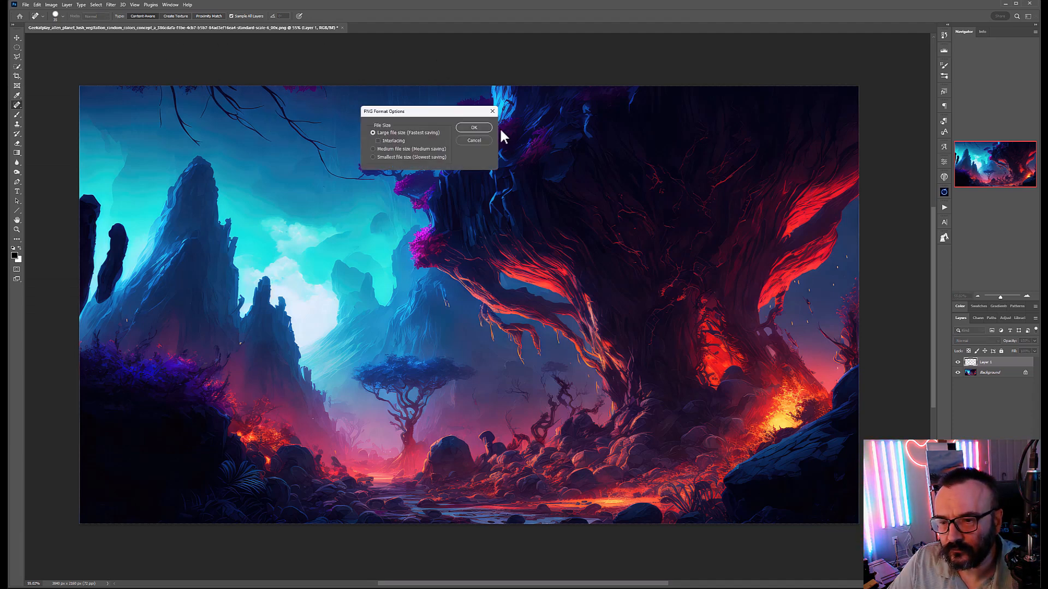
pyautogui.click(469, 127)
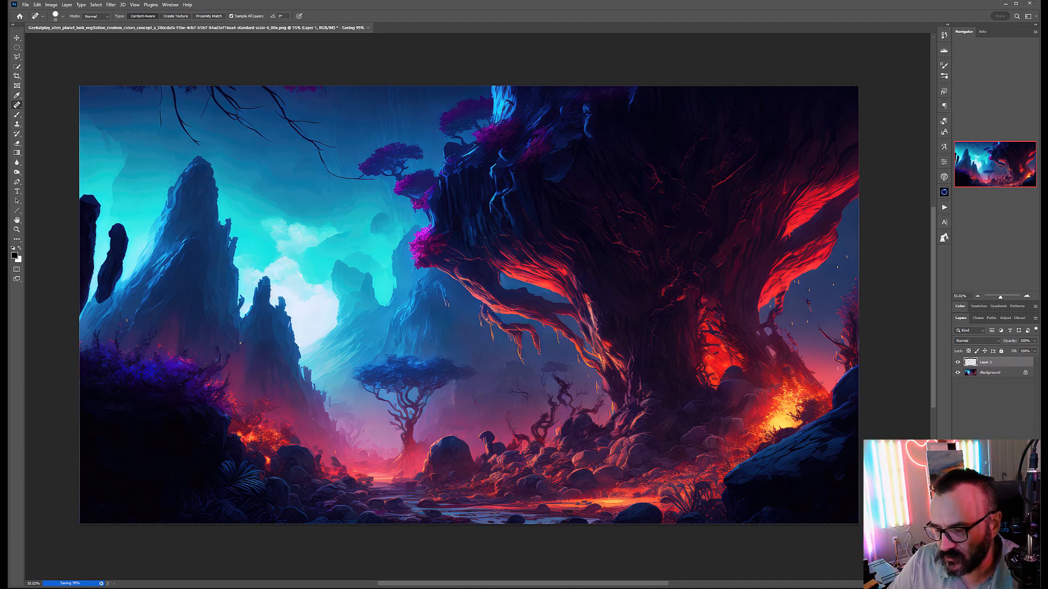
pyautogui.click(1006, 3)
# Step: Bring PhotoMirage forward and drag the saved landscape PNG in to open it
pyautogui.click(363, 23)
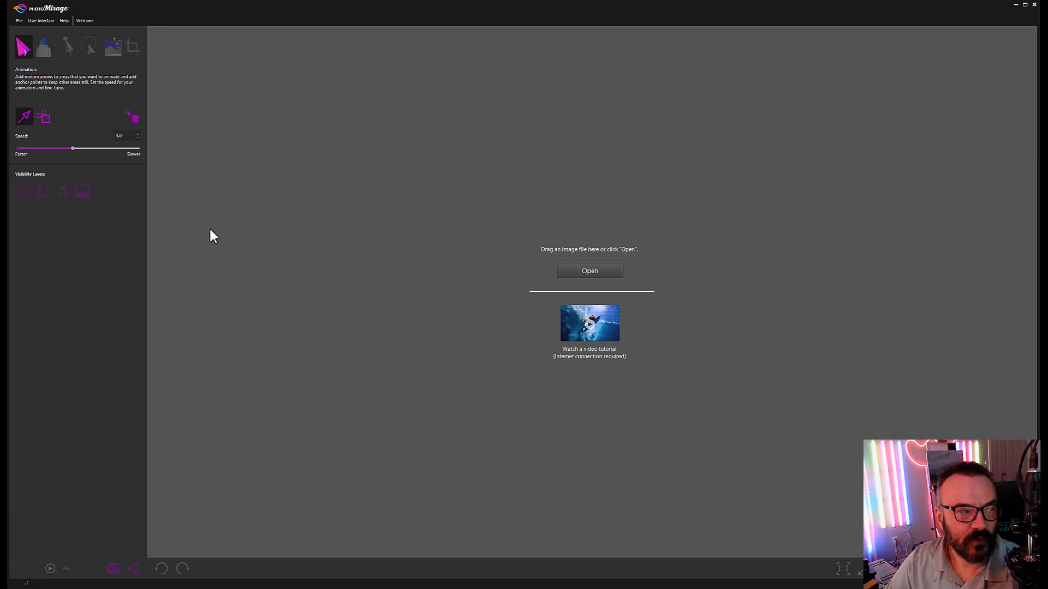
pyautogui.moveTo(593, 248); pyautogui.dragTo(592, 248)
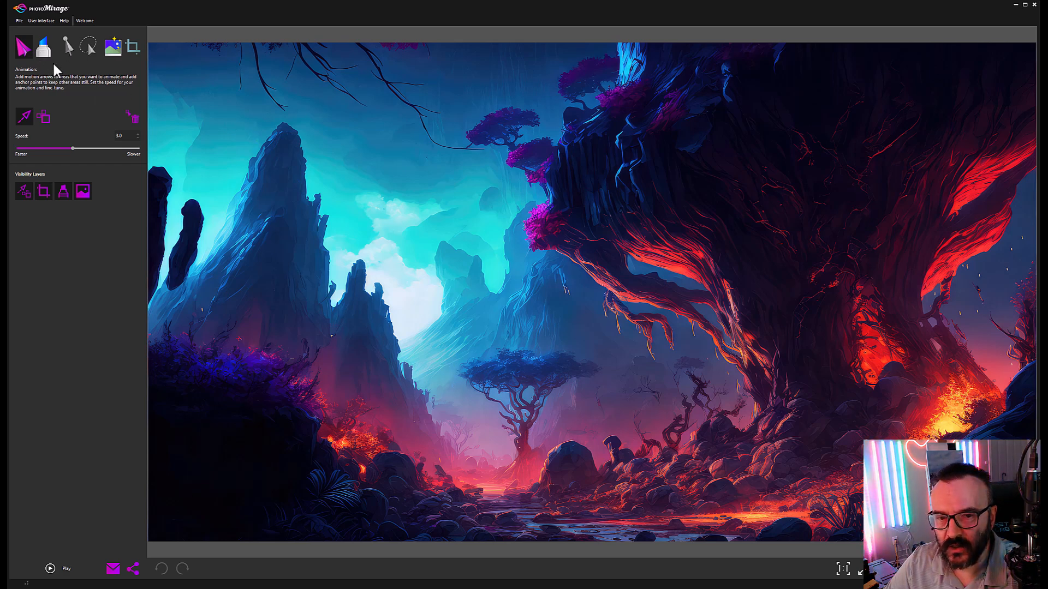
pyautogui.click(43, 117)
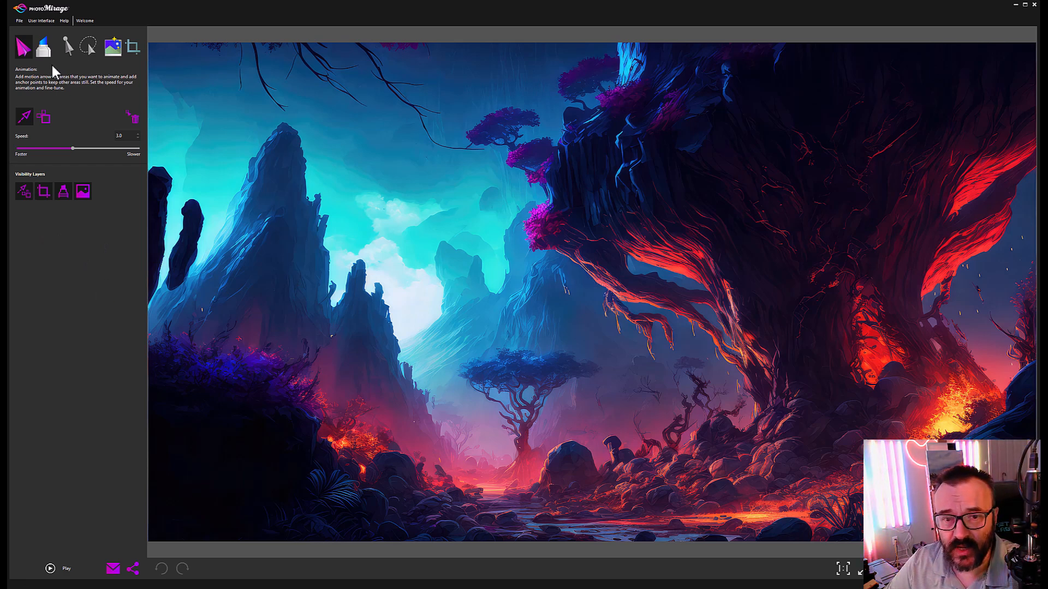
# Step: Raise the animation speed from 3.0 to 6.0 and run a brief preview
pyautogui.click(19, 21)
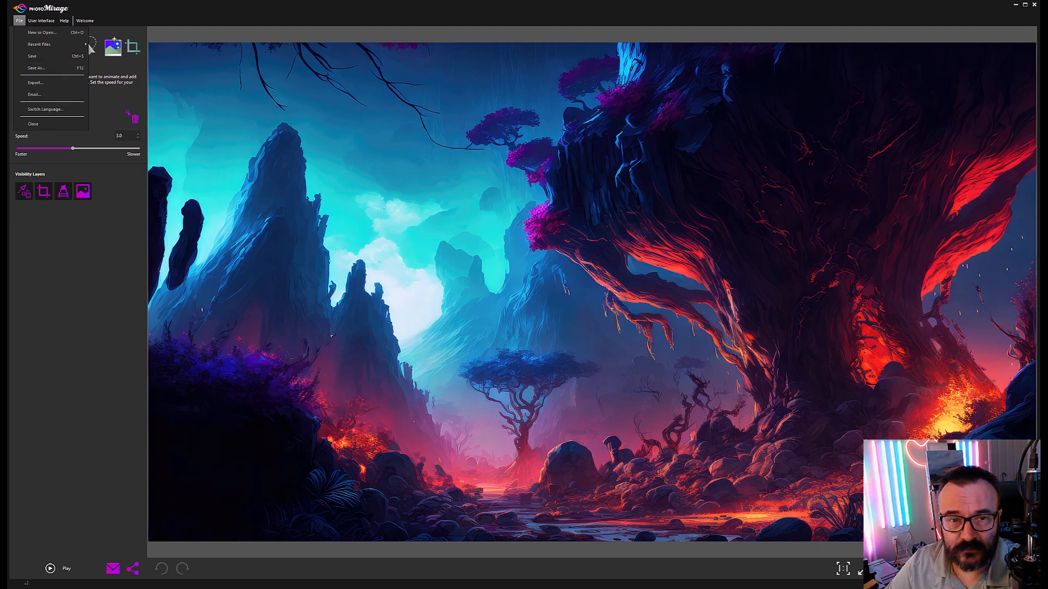
pyautogui.click(52, 58)
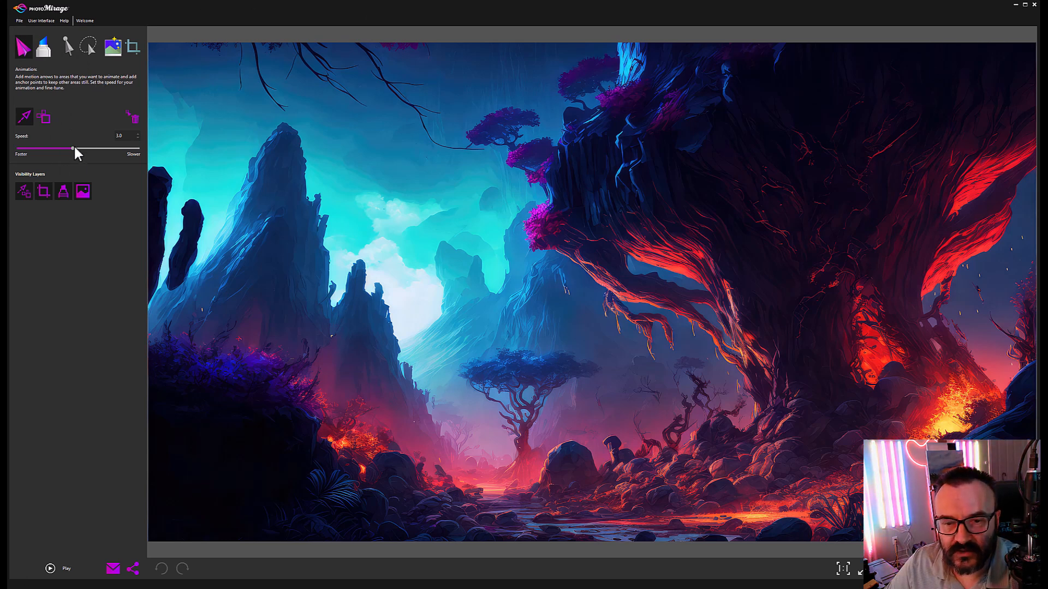
pyautogui.moveTo(83, 147); pyautogui.dragTo(173, 153)
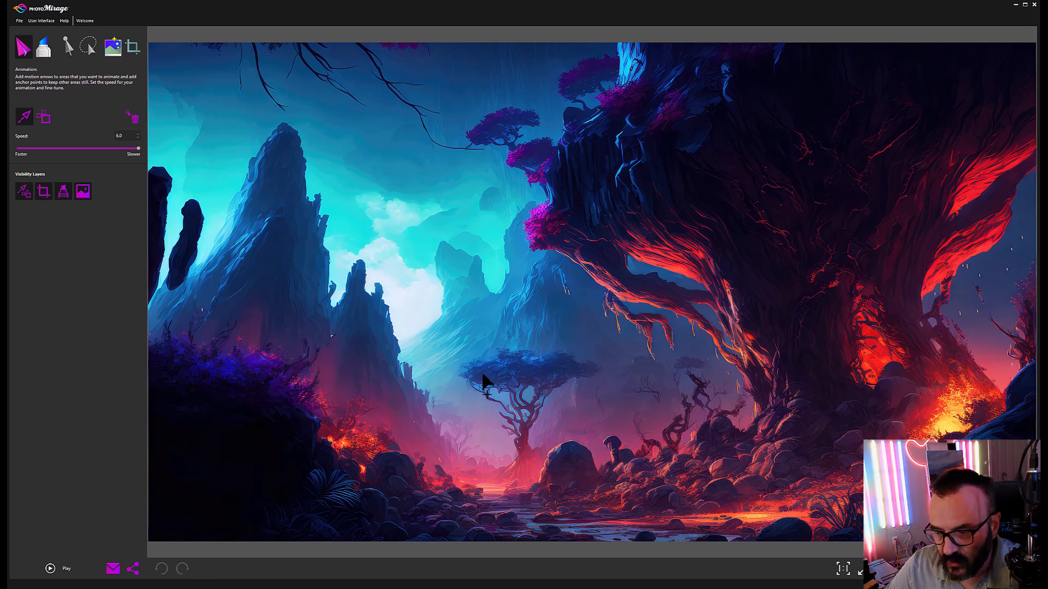
pyautogui.click(50, 569)
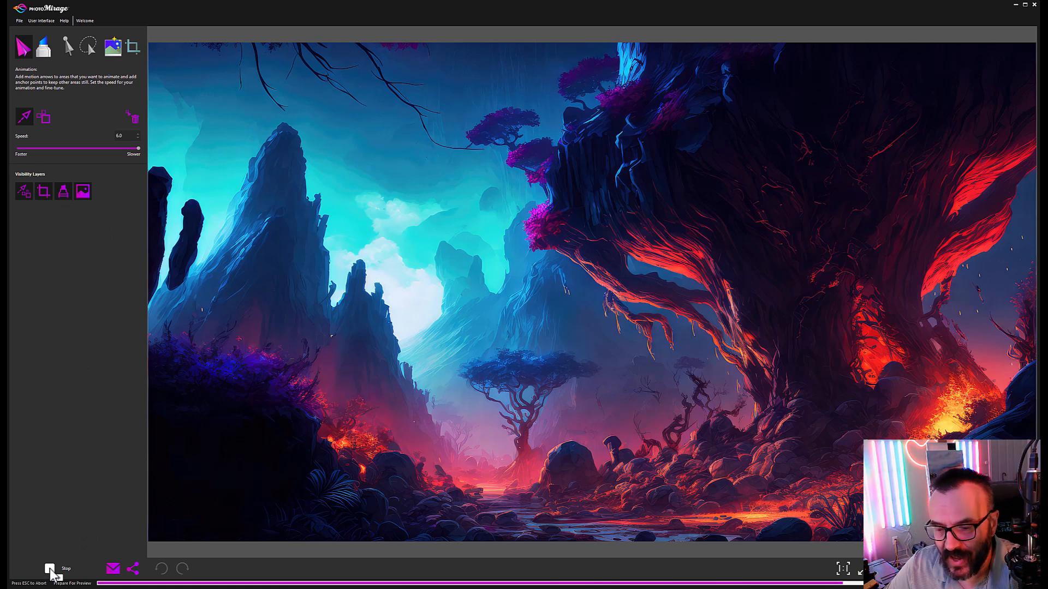
pyautogui.click(51, 569)
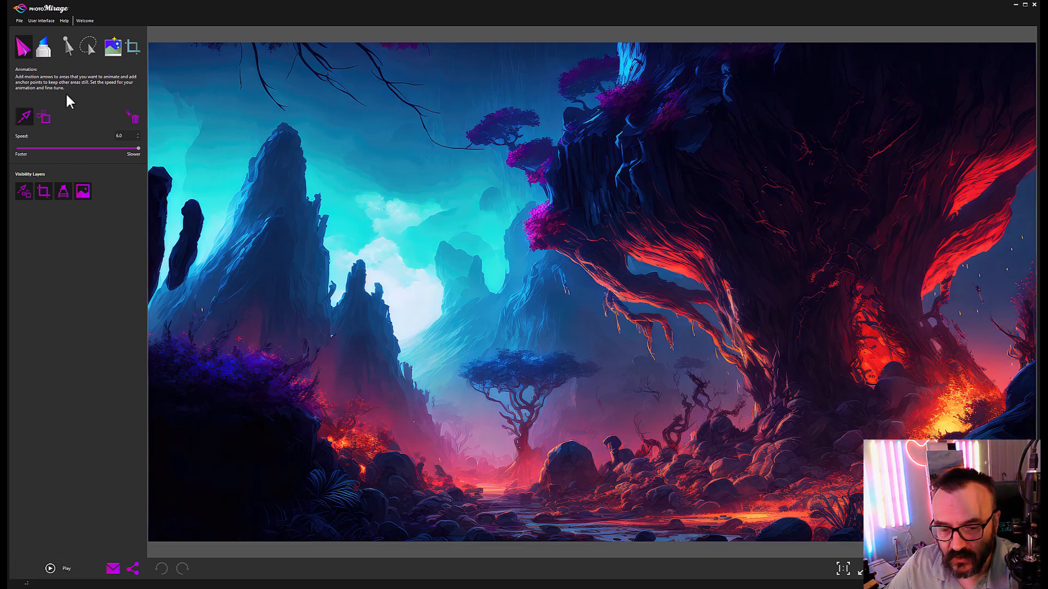
# Step: Draw two short upward motion arrows on the fiery glow at the lower right
pyautogui.click(29, 54)
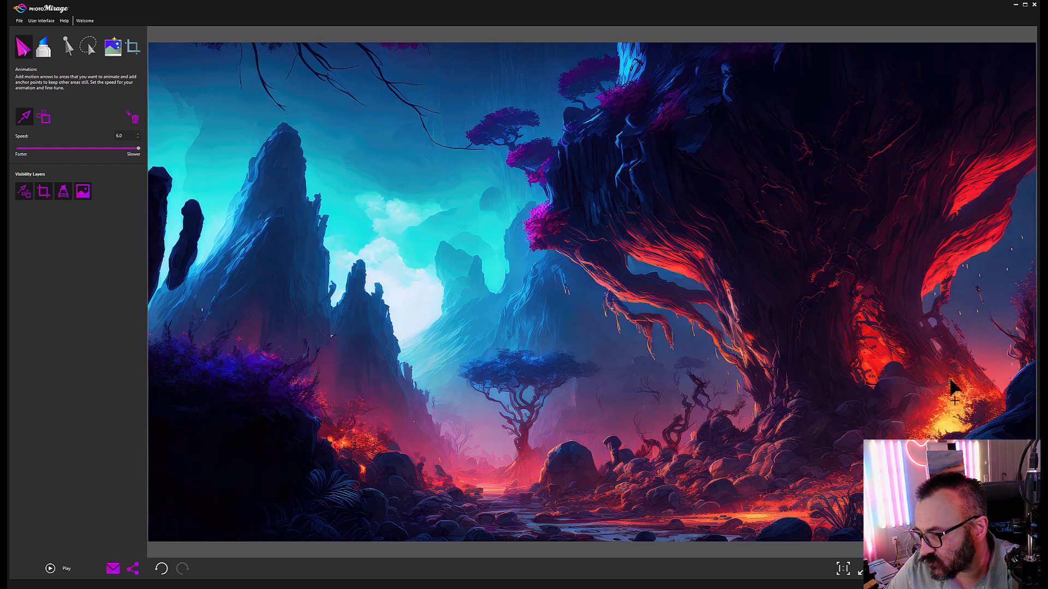
pyautogui.moveTo(952, 394); pyautogui.dragTo(951, 380)
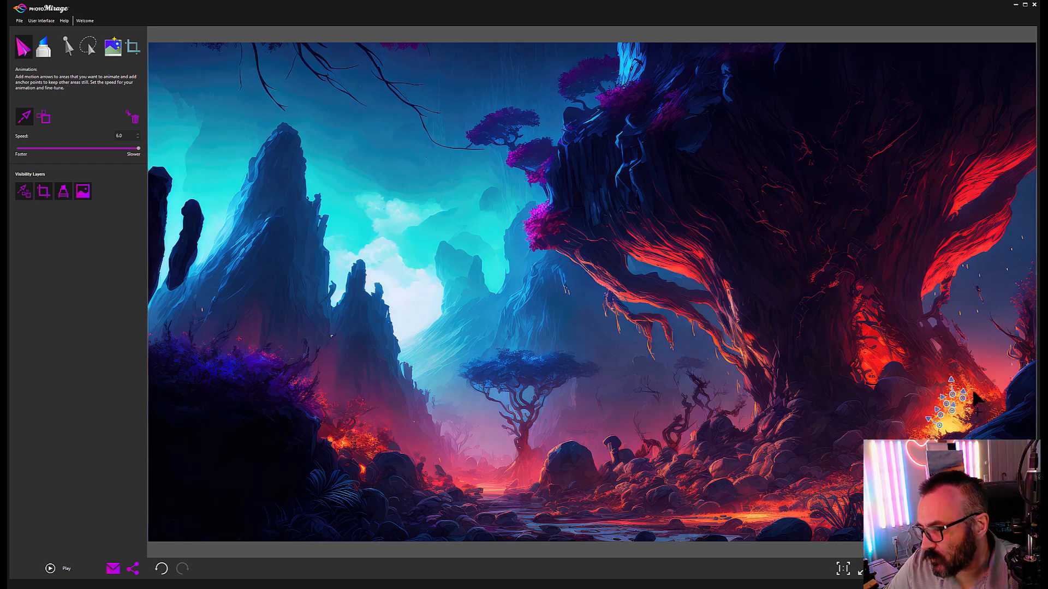
pyautogui.moveTo(973, 391); pyautogui.dragTo(972, 383)
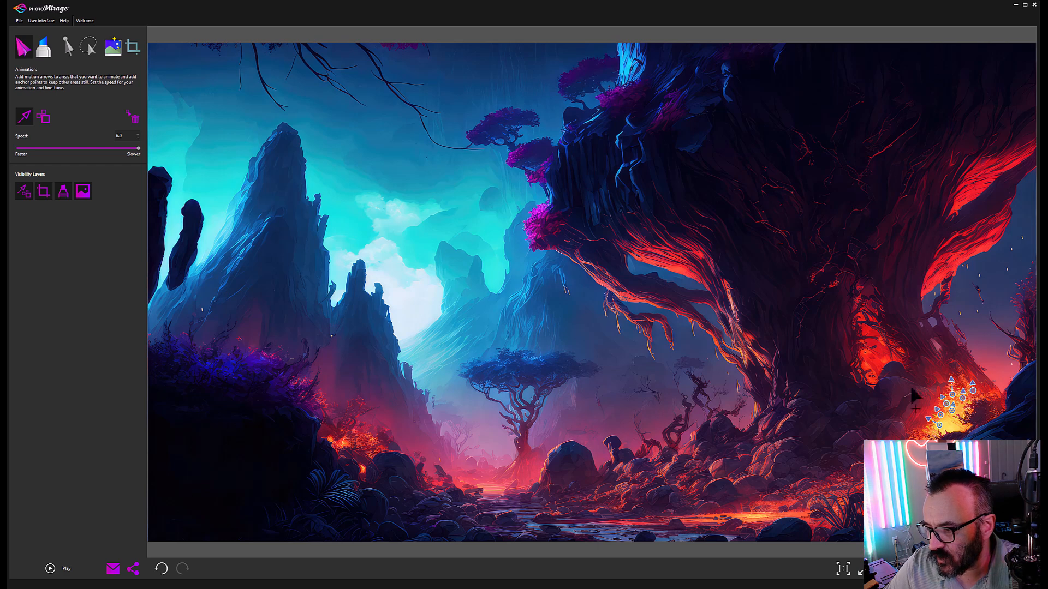
# Step: Test a long motion arrow up from the blue tree in a preview, then undo it
pyautogui.moveTo(515, 376); pyautogui.dragTo(447, 221)
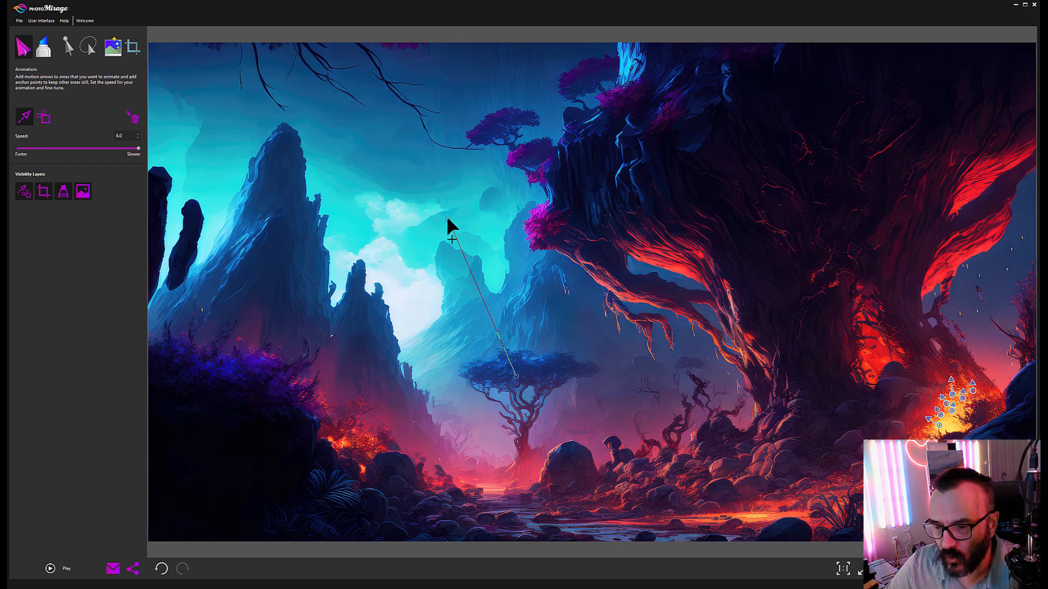
pyautogui.click(64, 568)
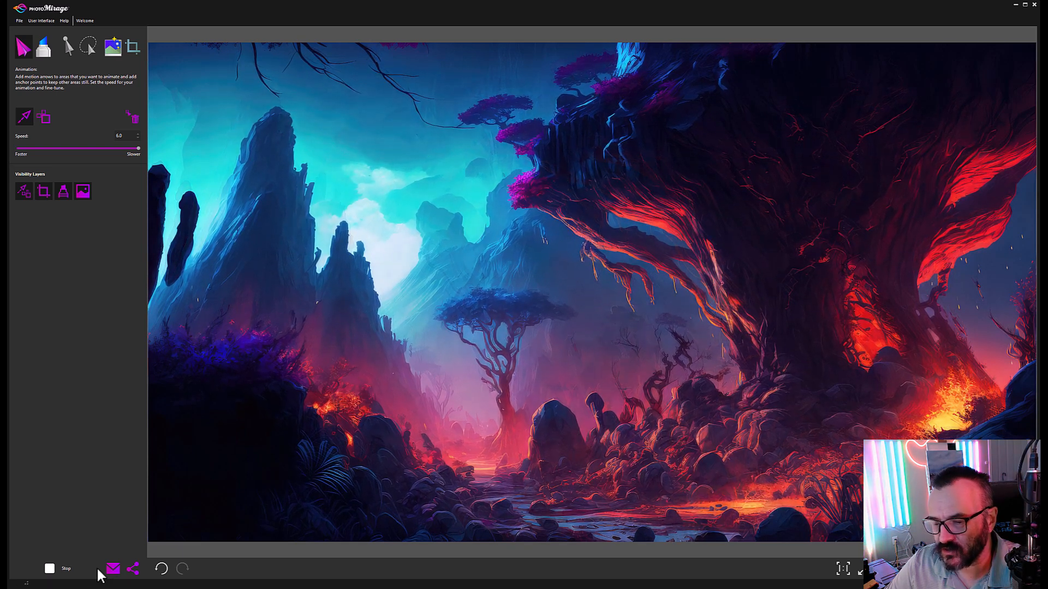
pyautogui.click(50, 569)
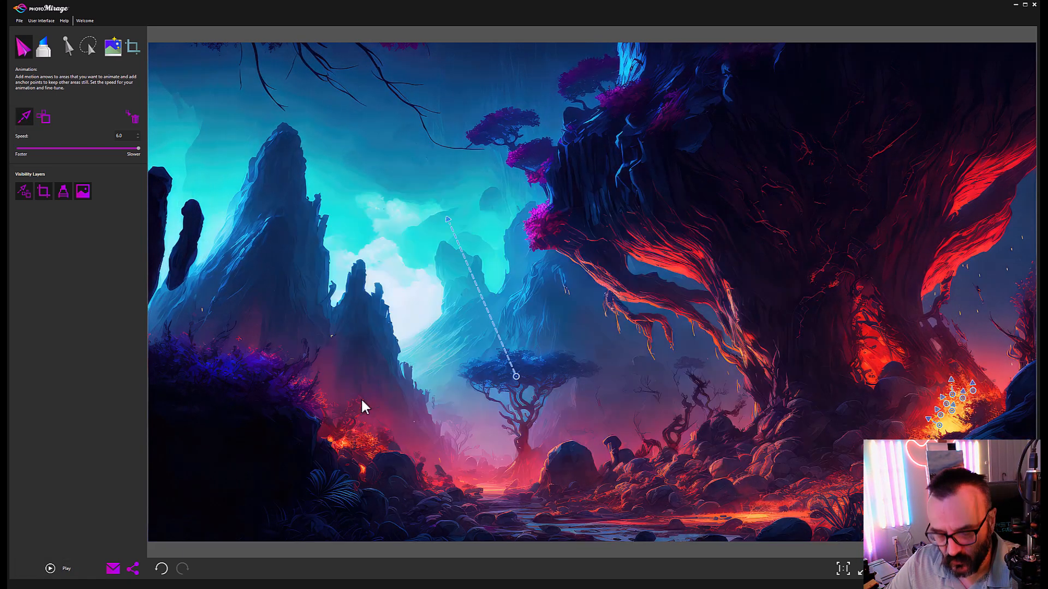
pyautogui.hotkey('ctrl', 'z')
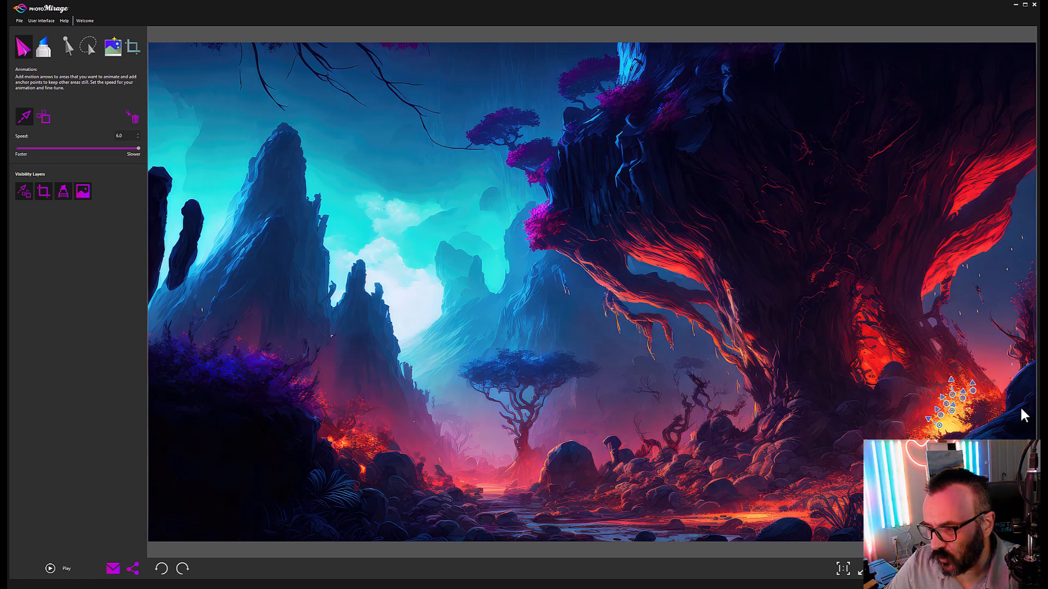
# Step: Place anchor points on the rock beside the fire and along the bottom-edge rocks and stream bed
pyautogui.click(45, 119)
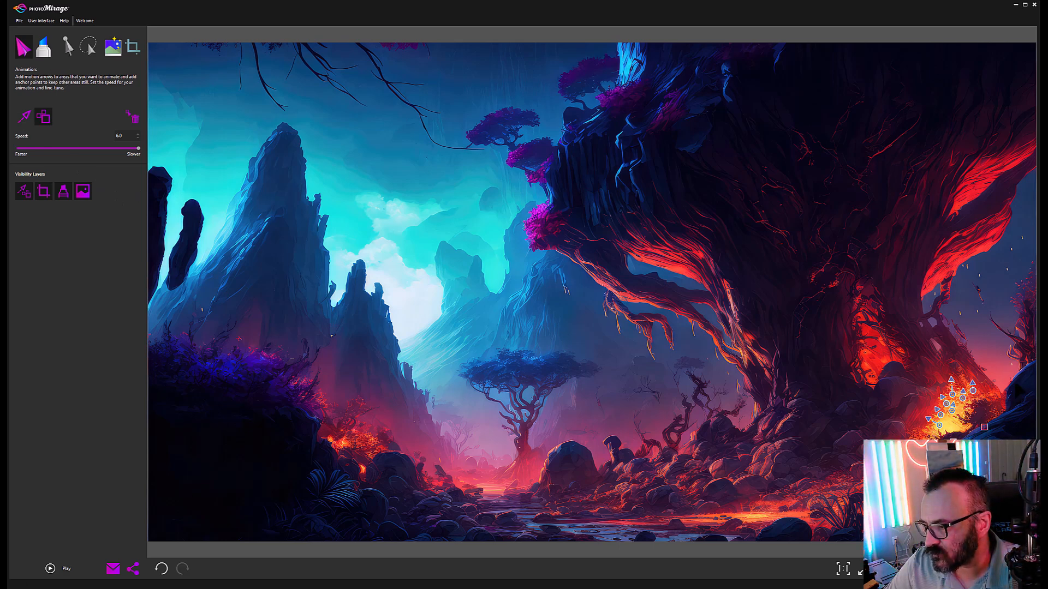
pyautogui.click(1009, 390)
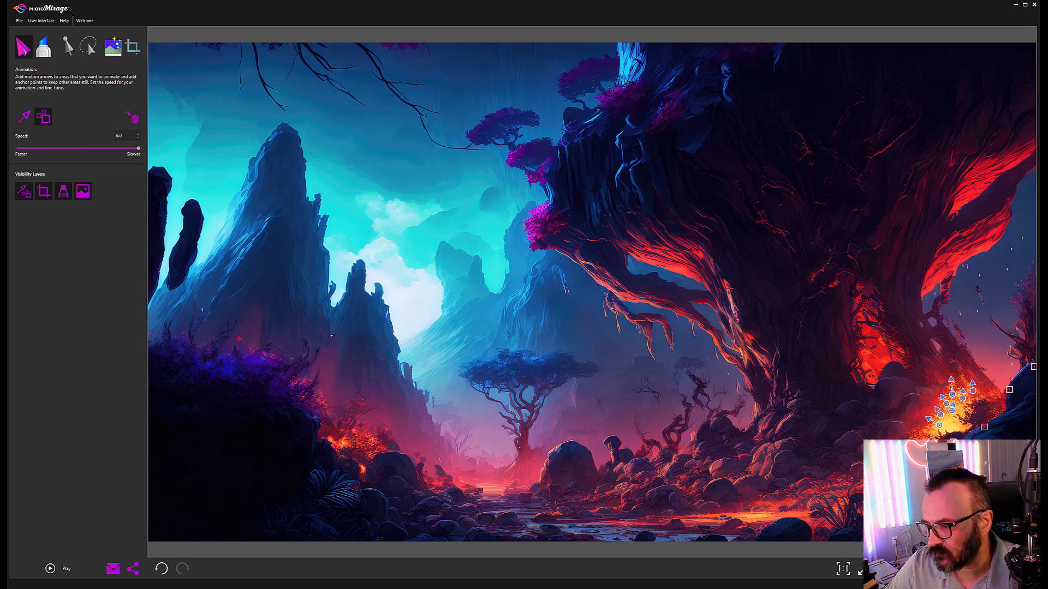
pyautogui.click(783, 521)
pyautogui.click(761, 538)
pyautogui.click(648, 537)
pyautogui.click(552, 530)
pyautogui.click(544, 516)
pyautogui.click(507, 518)
pyautogui.click(483, 518)
# Step: Anchor the lower-middle rocks, the lower-left rock, foreground and foliage
pyautogui.click(474, 539)
pyautogui.click(397, 456)
pyautogui.click(411, 484)
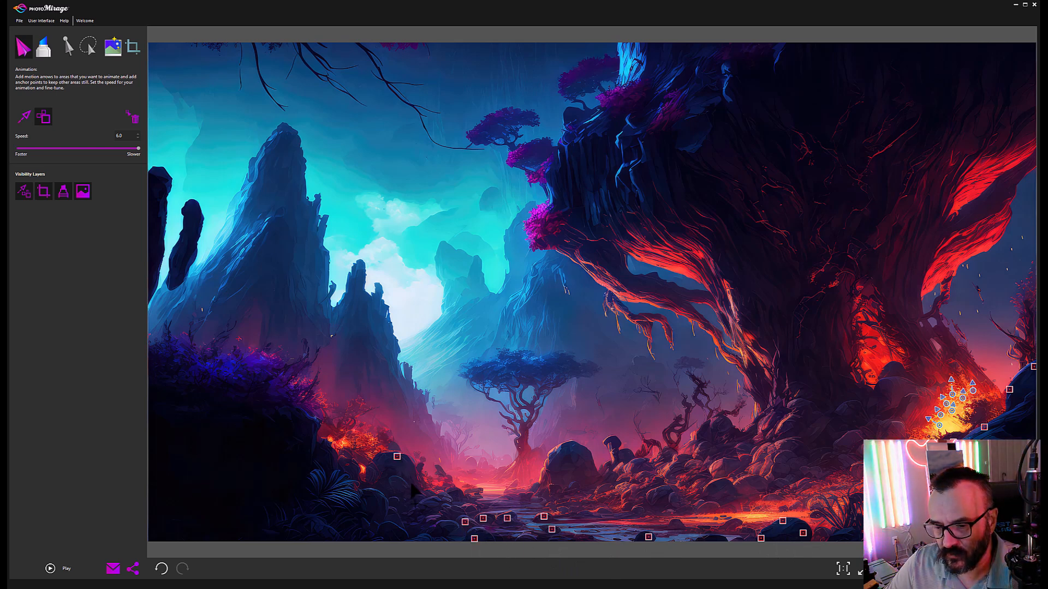
pyautogui.click(376, 470)
pyautogui.click(354, 462)
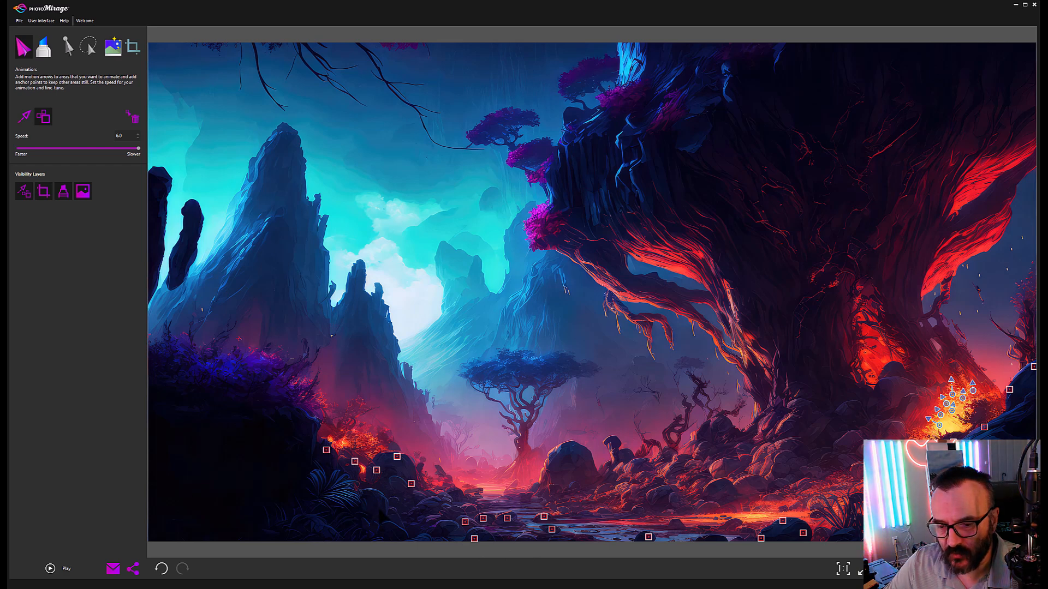
pyautogui.click(382, 510)
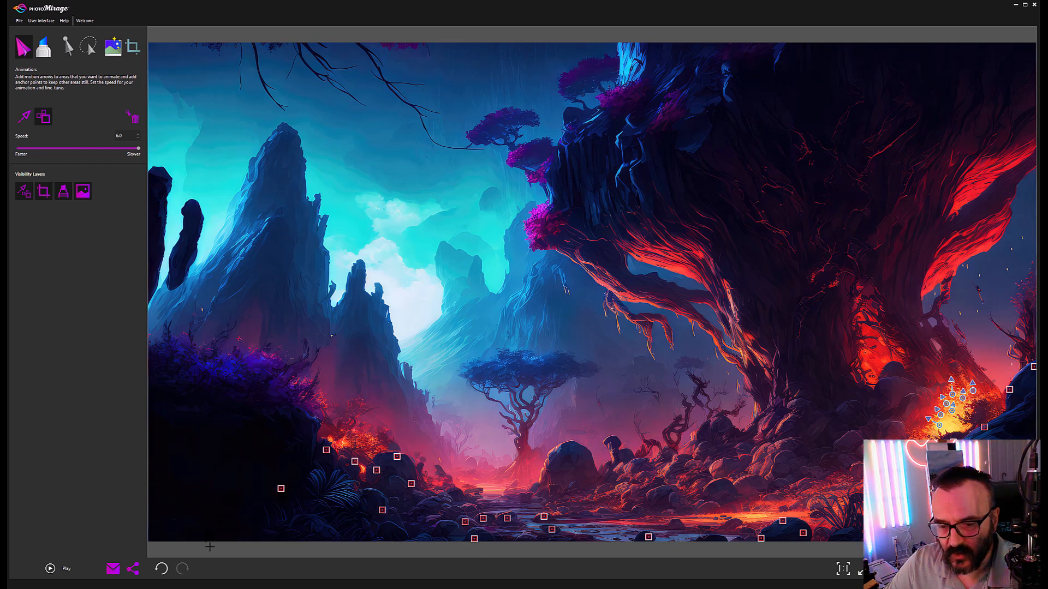
pyautogui.click(314, 424)
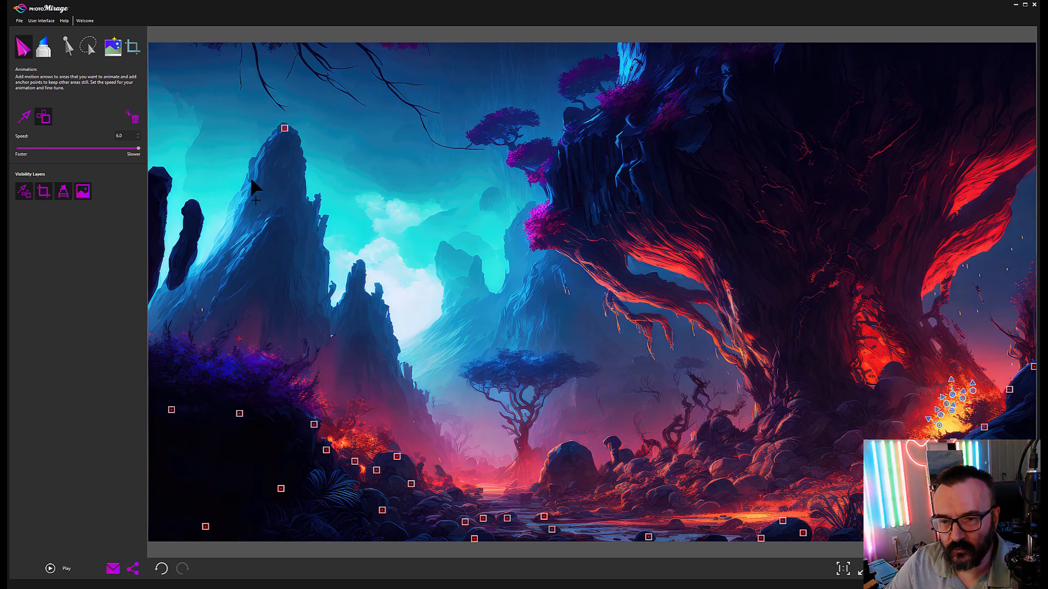
# Step: Pin the tall mountain peak, the left rock spire and the middle rocks
pyautogui.click(244, 209)
pyautogui.click(196, 280)
pyautogui.click(197, 209)
pyautogui.click(178, 276)
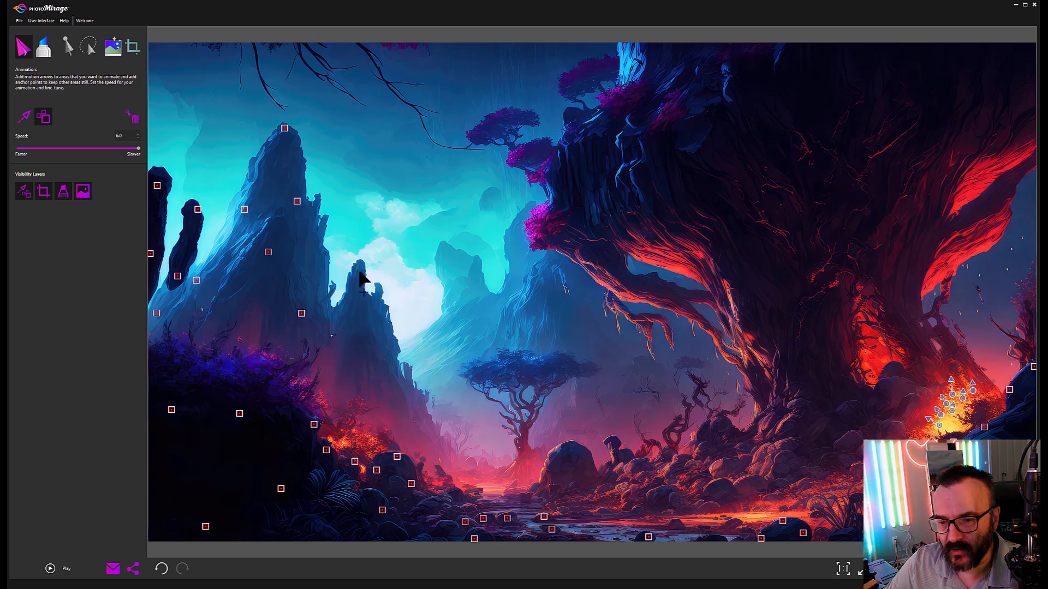
pyautogui.click(377, 295)
pyautogui.click(406, 401)
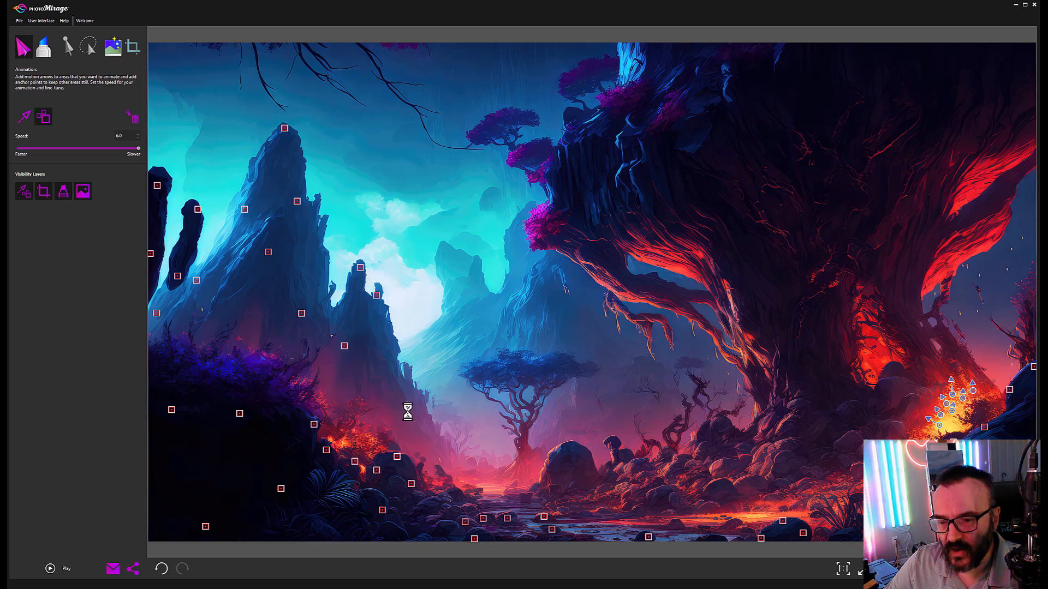
pyautogui.click(417, 439)
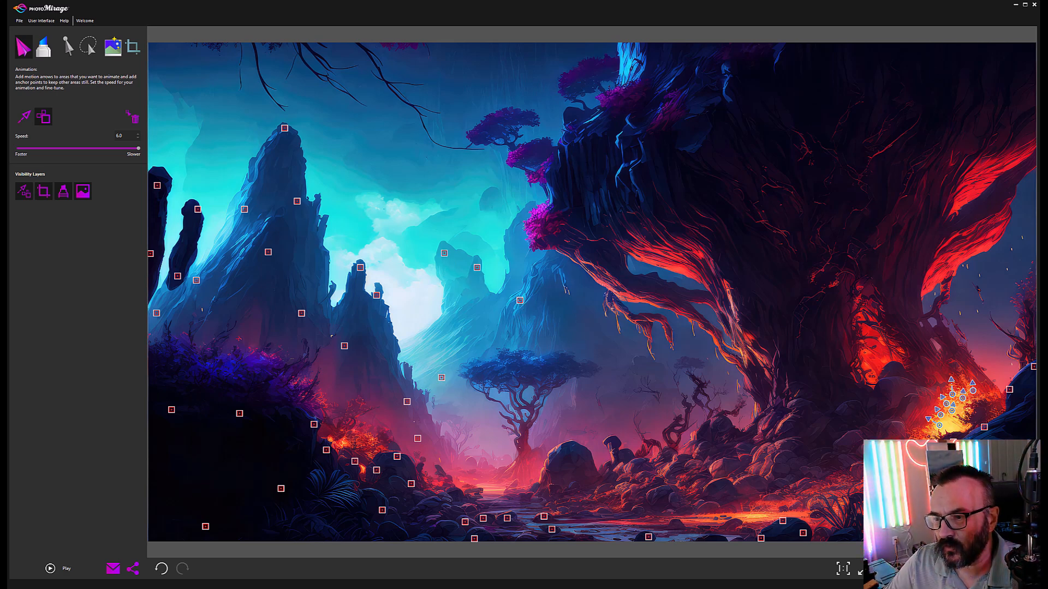
# Step: Anchor the giant tree trunk, its roots and the rocks around the glowing base
pyautogui.click(645, 170)
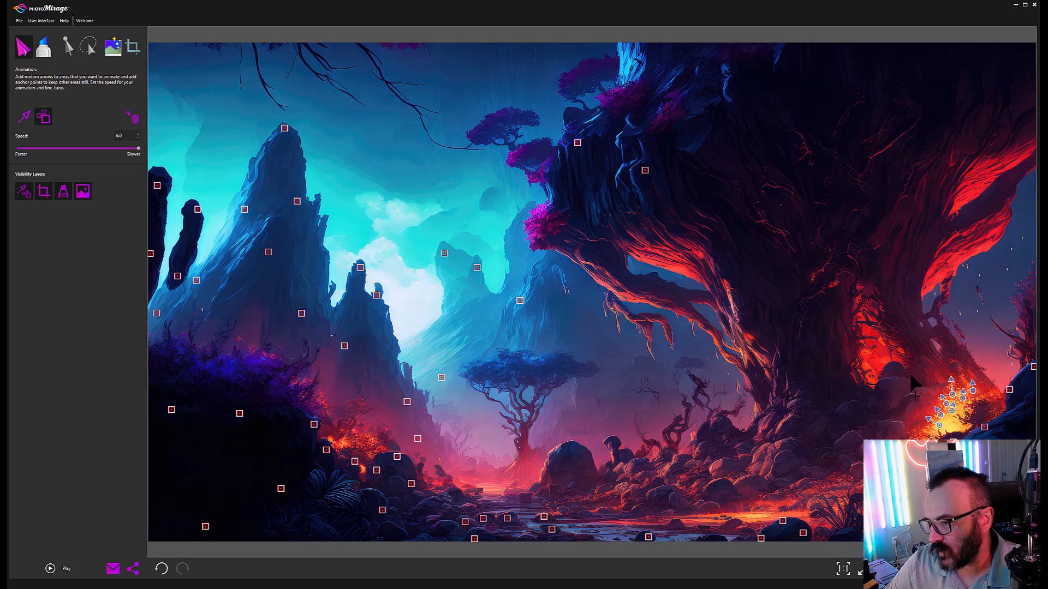
pyautogui.click(890, 388)
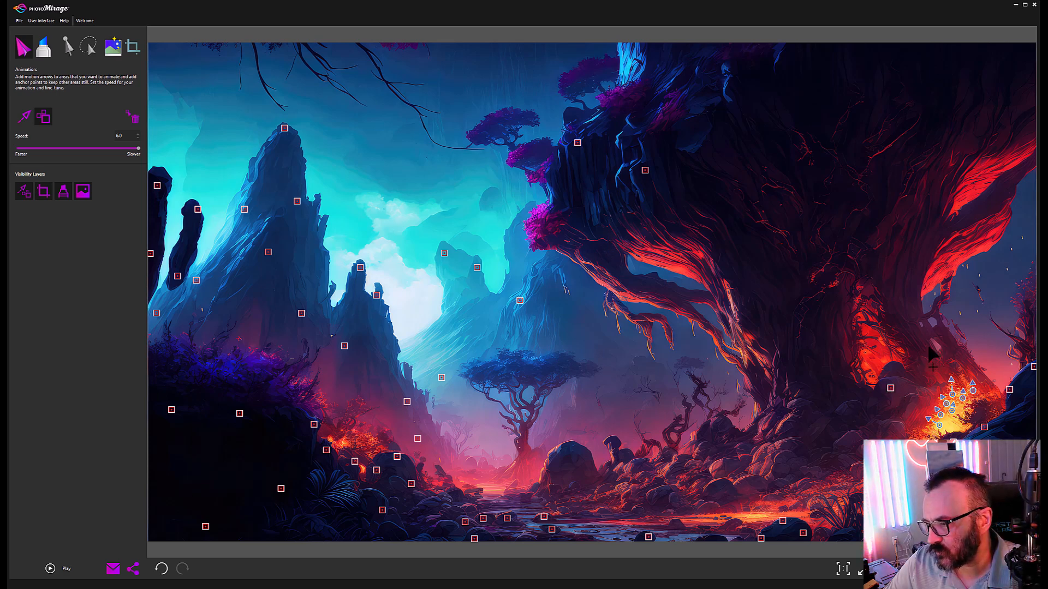
pyautogui.click(928, 346)
pyautogui.click(853, 437)
pyautogui.click(785, 454)
pyautogui.click(801, 407)
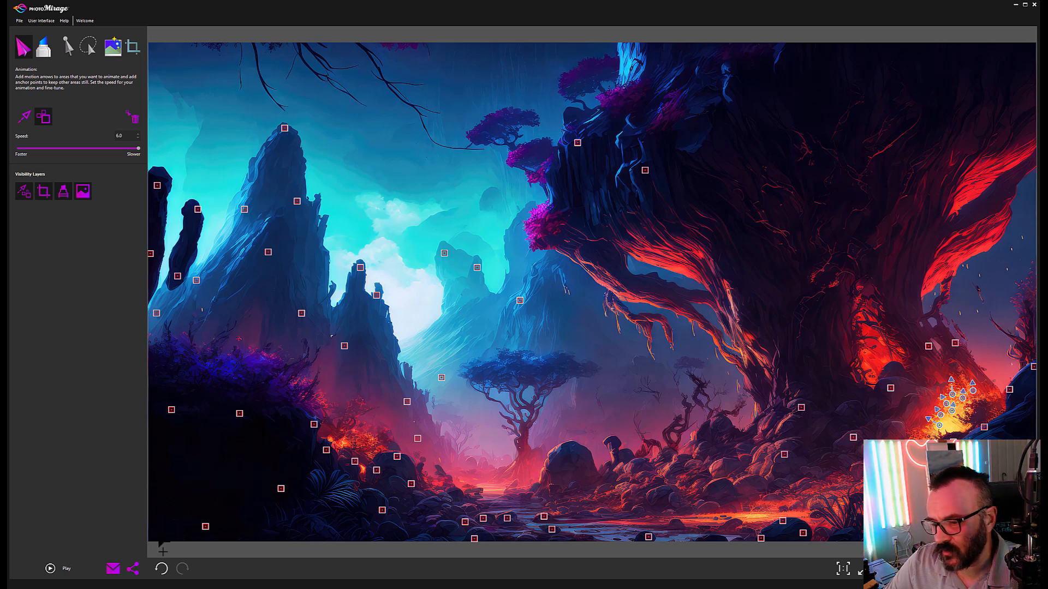
# Step: Preview the animation, then undo a stray anchor placed on the stream
pyautogui.click(49, 569)
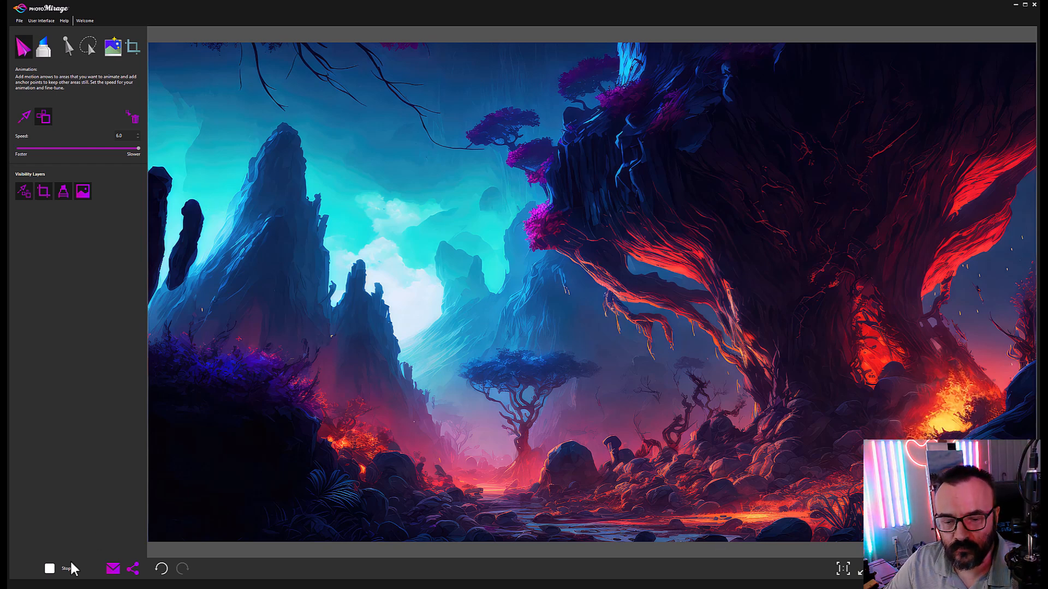
pyautogui.click(49, 569)
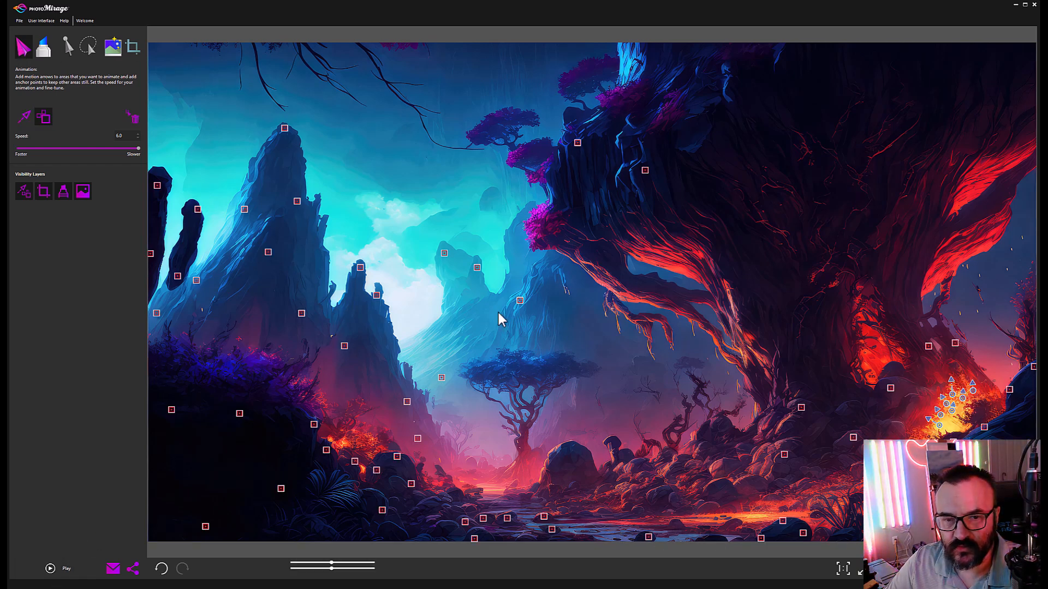
pyautogui.click(569, 524)
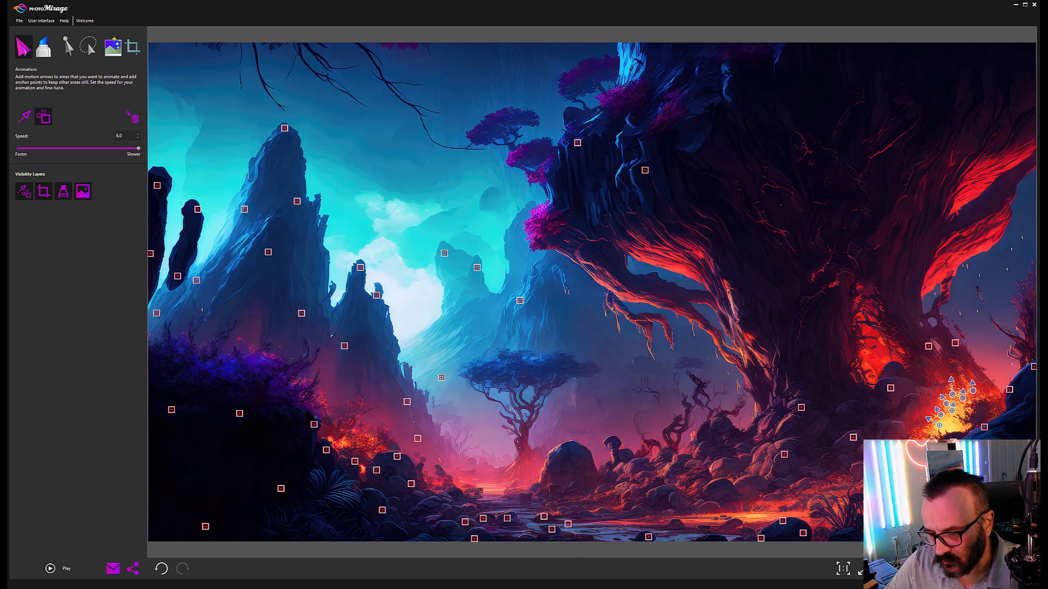
pyautogui.hotkey('ctrl', 'z')
# Step: Draw motion arrows making the stream flow right and the mist drift upward
pyautogui.click(25, 117)
pyautogui.moveTo(578, 527); pyautogui.dragTo(682, 542)
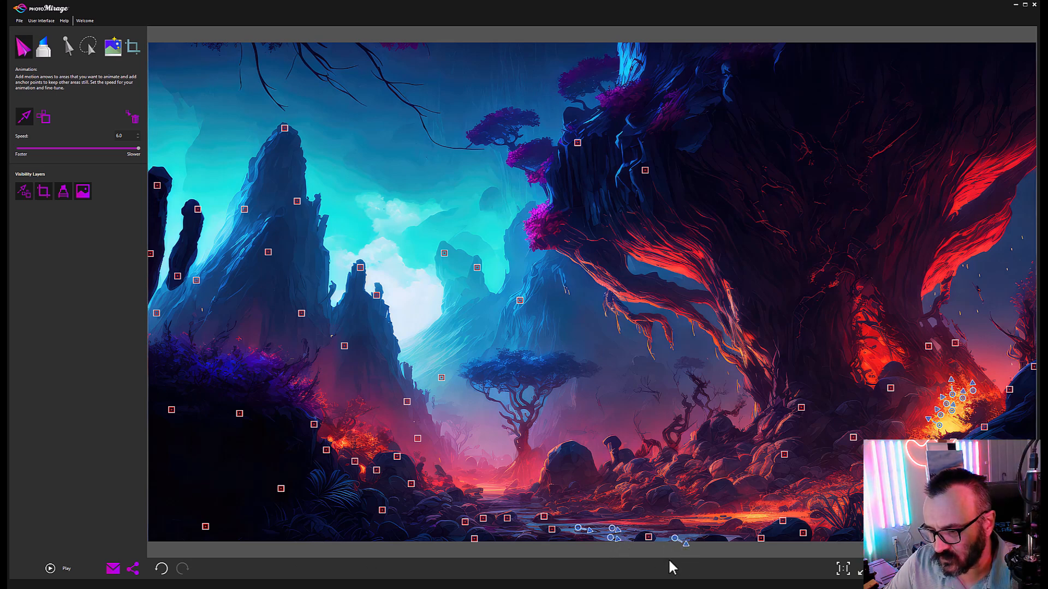
pyautogui.moveTo(525, 516)
pyautogui.mouseDown()
pyautogui.moveTo(510, 502)
pyautogui.moveTo(495, 500)
pyautogui.moveTo(525, 508)
pyautogui.mouseUp()
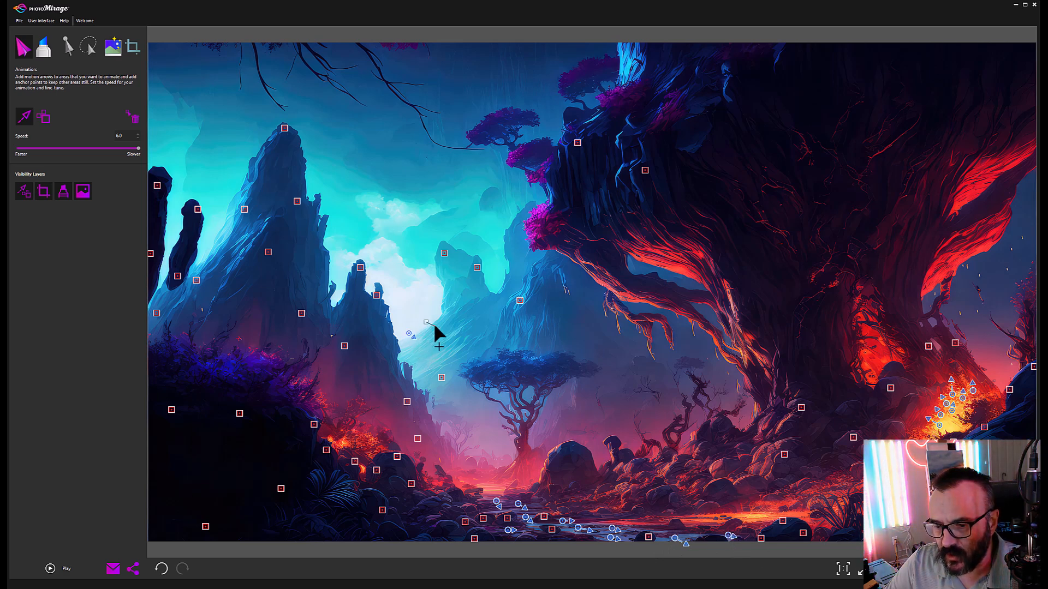
pyautogui.moveTo(429, 285)
pyautogui.mouseDown()
pyautogui.moveTo(398, 258)
pyautogui.moveTo(405, 246)
pyautogui.moveTo(383, 248)
pyautogui.moveTo(408, 225)
pyautogui.moveTo(368, 231)
pyautogui.moveTo(365, 243)
pyautogui.moveTo(357, 196)
pyautogui.moveTo(375, 246)
pyautogui.mouseUp()
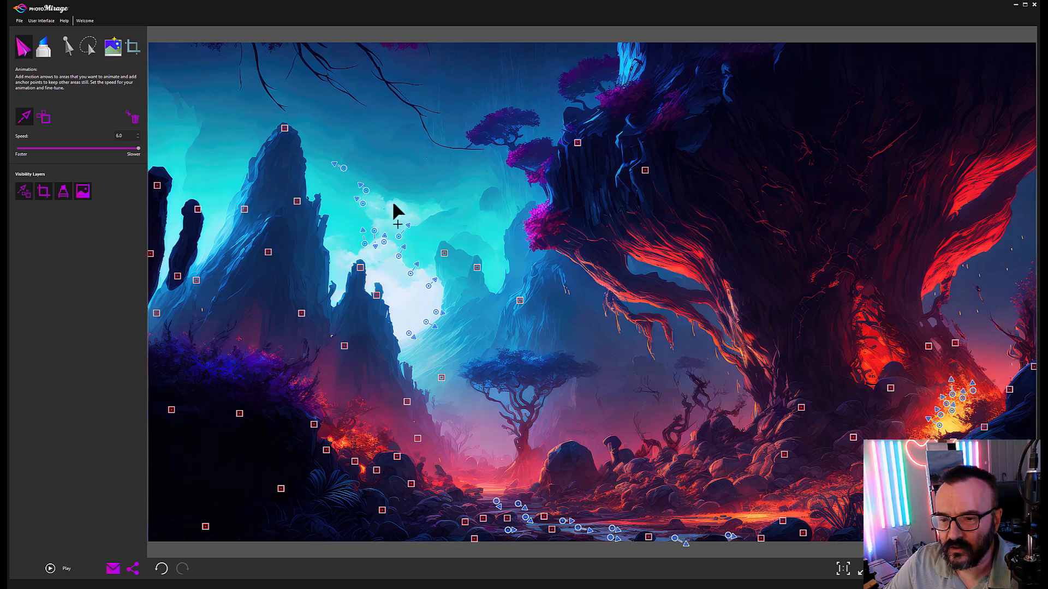
pyautogui.moveTo(392, 207); pyautogui.dragTo(394, 195)
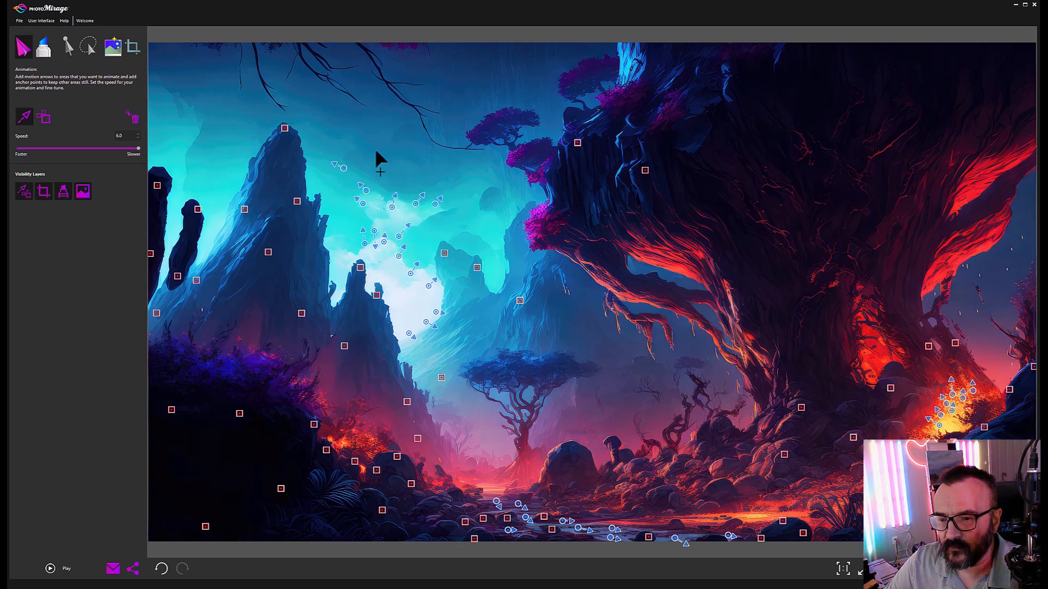
# Step: Add upward drift in the top-left sky and sway across the purple tree top
pyautogui.moveTo(200, 136)
pyautogui.mouseDown()
pyautogui.moveTo(202, 112)
pyautogui.moveTo(173, 68)
pyautogui.mouseUp()
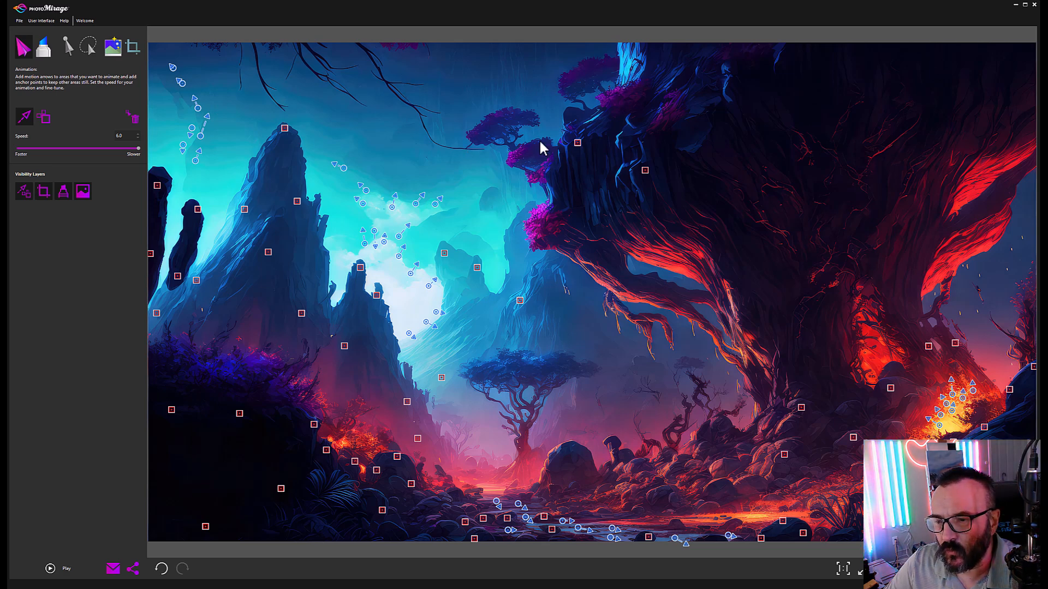
pyautogui.moveTo(512, 168)
pyautogui.mouseDown()
pyautogui.moveTo(534, 152)
pyautogui.moveTo(534, 176)
pyautogui.moveTo(546, 170)
pyautogui.mouseUp()
pyautogui.moveTo(509, 113)
pyautogui.mouseDown()
pyautogui.moveTo(486, 125)
pyautogui.moveTo(492, 115)
pyautogui.mouseUp()
# Step: Add sway arrows to the giant tree's top foliage, undoing a stray one on the pink foliage
pyautogui.moveTo(537, 225)
pyautogui.mouseDown()
pyautogui.moveTo(536, 215)
pyautogui.moveTo(536, 233)
pyautogui.mouseUp()
pyautogui.hotkey('ctrl', 'z')
pyautogui.hotkey('ctrl', 'z')
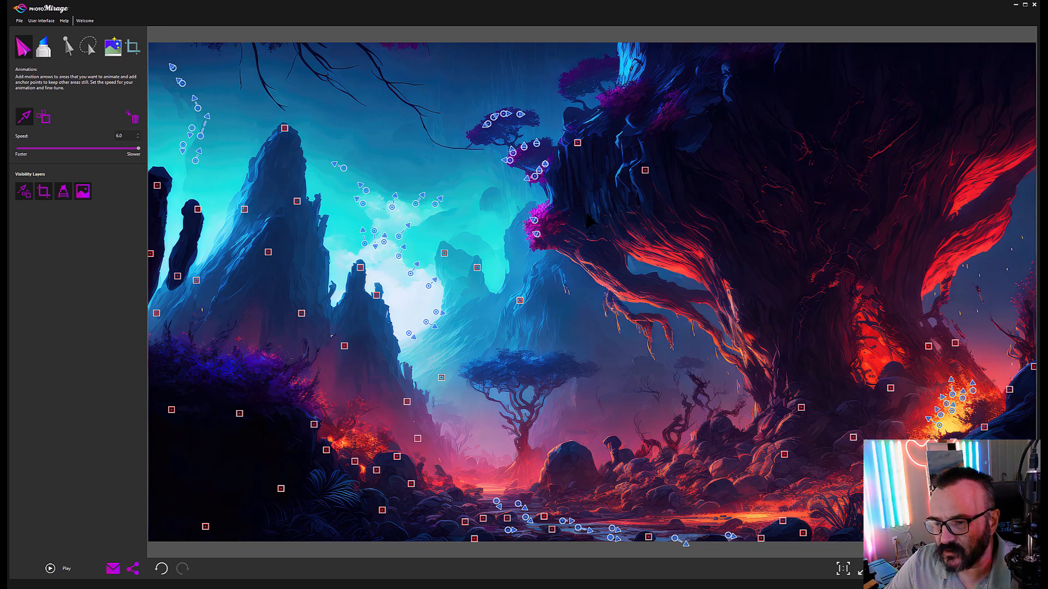
pyautogui.moveTo(580, 80); pyautogui.dragTo(577, 74)
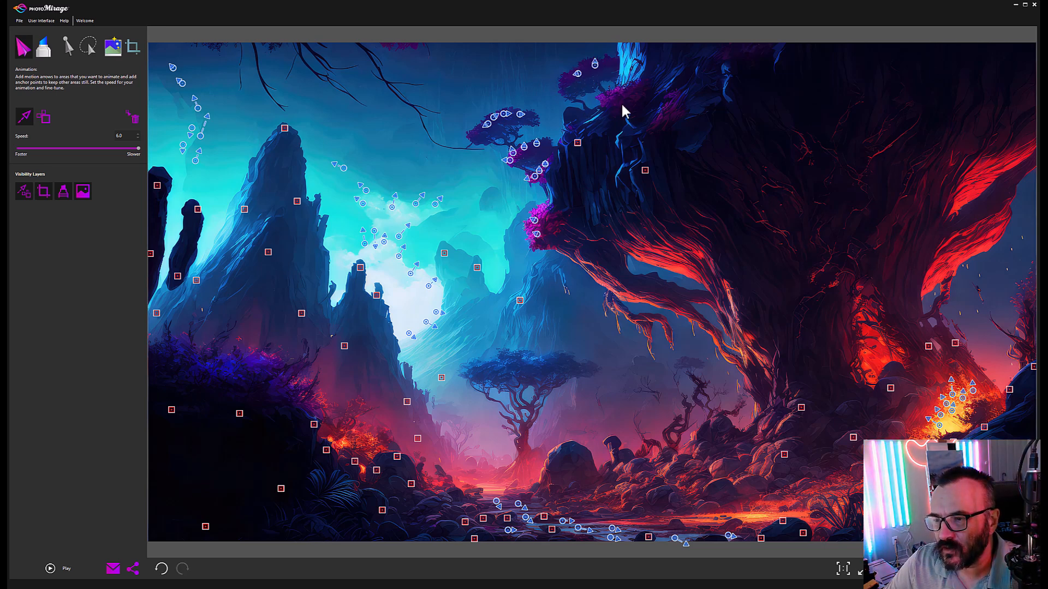
pyautogui.moveTo(615, 107); pyautogui.dragTo(609, 99)
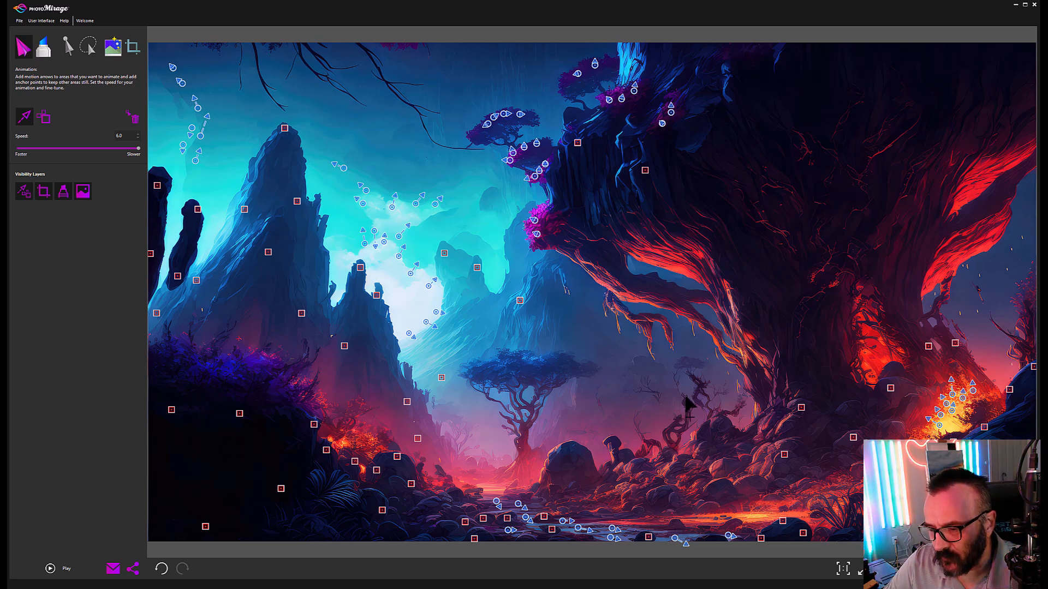
# Step: Make the embers rise near the twisted branches, central rocks and left slope
pyautogui.moveTo(654, 390)
pyautogui.mouseDown()
pyautogui.moveTo(636, 374)
pyautogui.moveTo(659, 399)
pyautogui.mouseUp()
pyautogui.moveTo(668, 379); pyautogui.dragTo(669, 373)
pyautogui.moveTo(645, 410); pyautogui.dragTo(645, 403)
pyautogui.moveTo(640, 427); pyautogui.dragTo(639, 424)
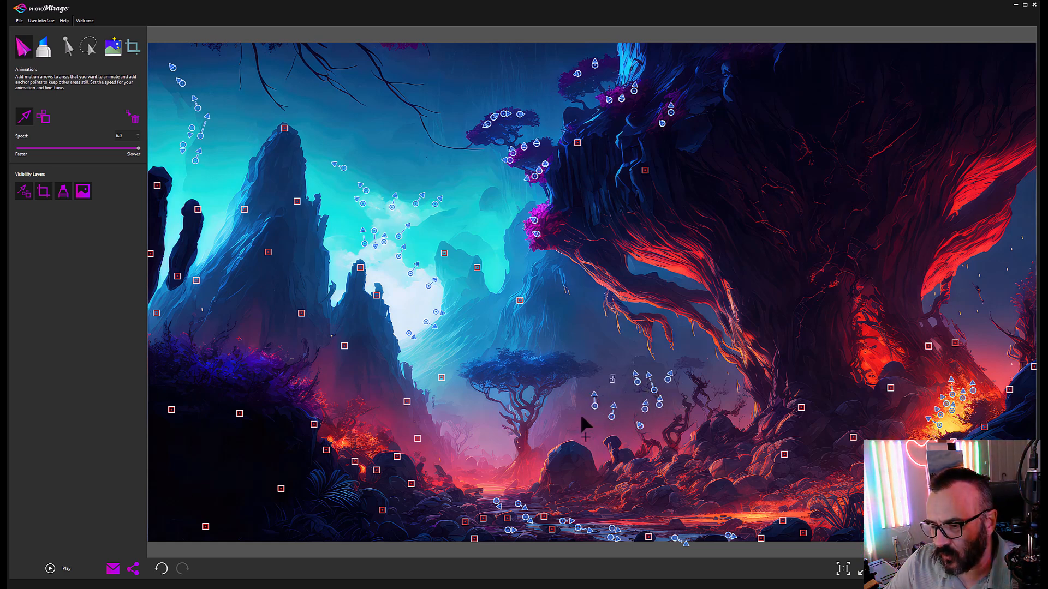
pyautogui.moveTo(496, 485)
pyautogui.mouseDown()
pyautogui.moveTo(457, 471)
pyautogui.moveTo(468, 441)
pyautogui.mouseUp()
pyautogui.moveTo(457, 440)
pyautogui.mouseDown()
pyautogui.moveTo(459, 431)
pyautogui.moveTo(443, 435)
pyautogui.mouseUp()
pyautogui.moveTo(359, 440)
pyautogui.mouseDown()
pyautogui.moveTo(343, 426)
pyautogui.moveTo(355, 399)
pyautogui.moveTo(330, 394)
pyautogui.moveTo(321, 376)
pyautogui.mouseUp()
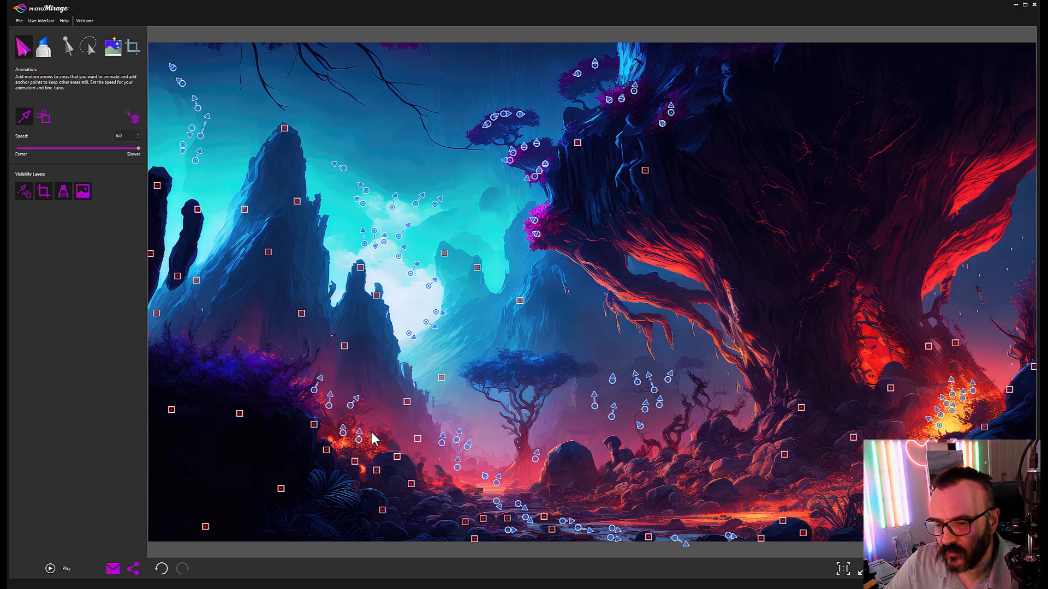
pyautogui.moveTo(370, 456); pyautogui.dragTo(376, 446)
# Step: Add upward drift to the left bushes and the mist beside the tree
pyautogui.moveTo(271, 367); pyautogui.dragTo(276, 362)
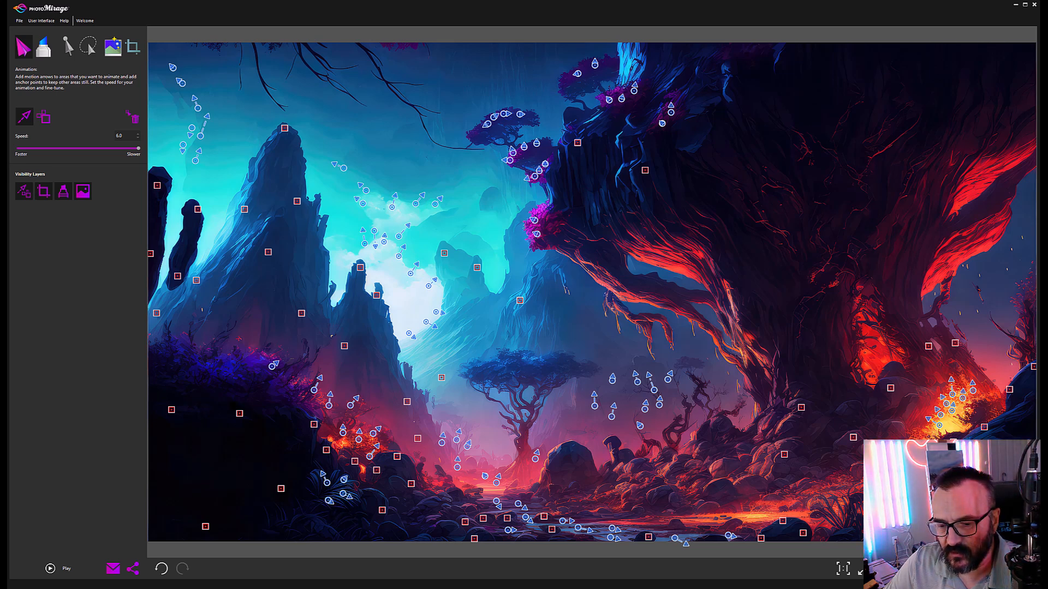
pyautogui.moveTo(197, 364); pyautogui.dragTo(167, 343)
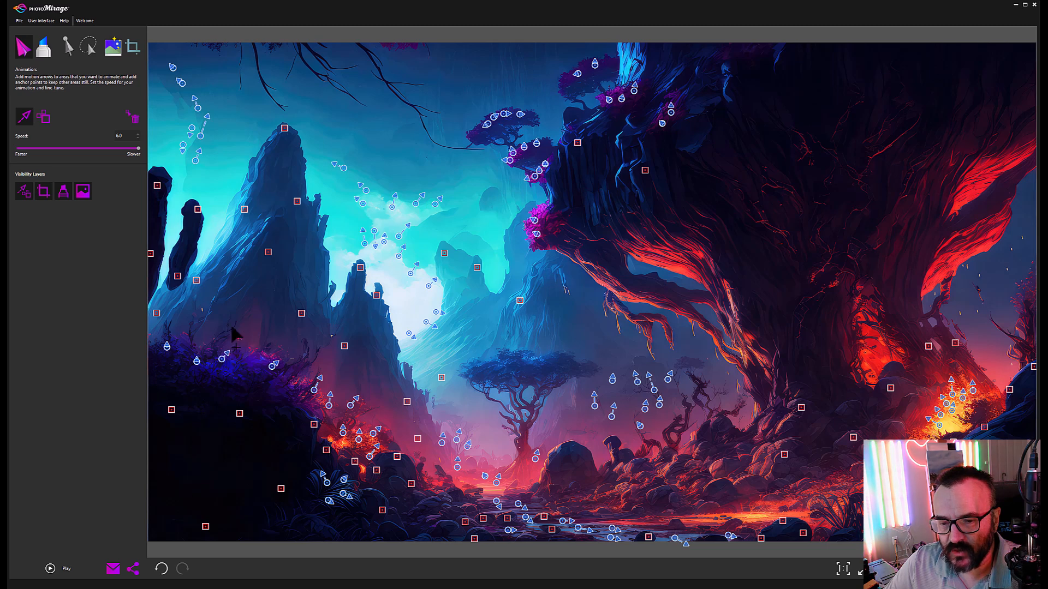
pyautogui.moveTo(247, 364); pyautogui.dragTo(252, 352)
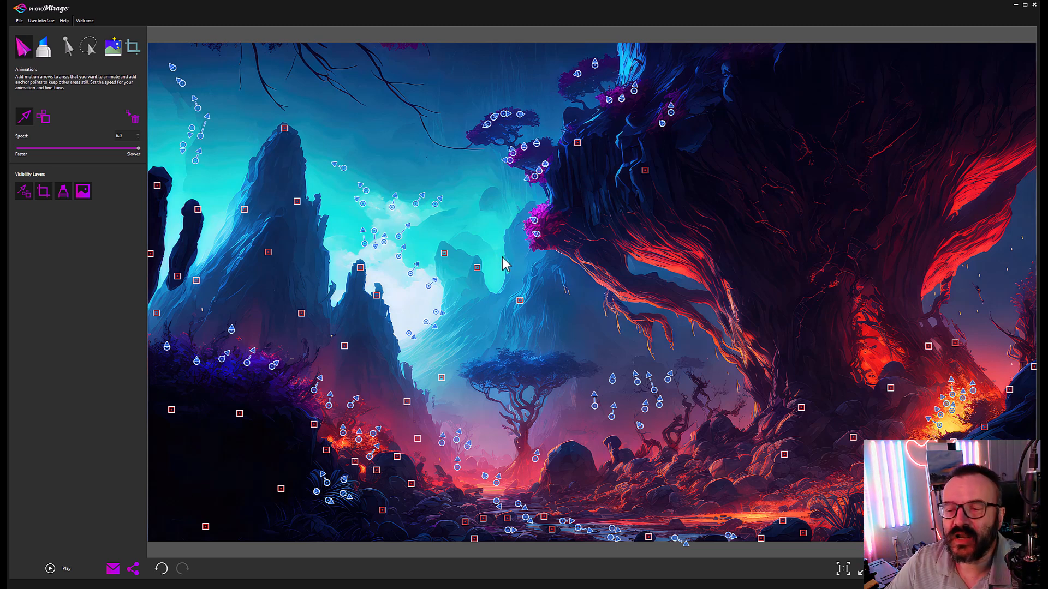
pyautogui.moveTo(484, 217)
pyautogui.mouseDown()
pyautogui.moveTo(488, 203)
pyautogui.moveTo(489, 217)
pyautogui.moveTo(454, 208)
pyautogui.moveTo(473, 175)
pyautogui.mouseUp()
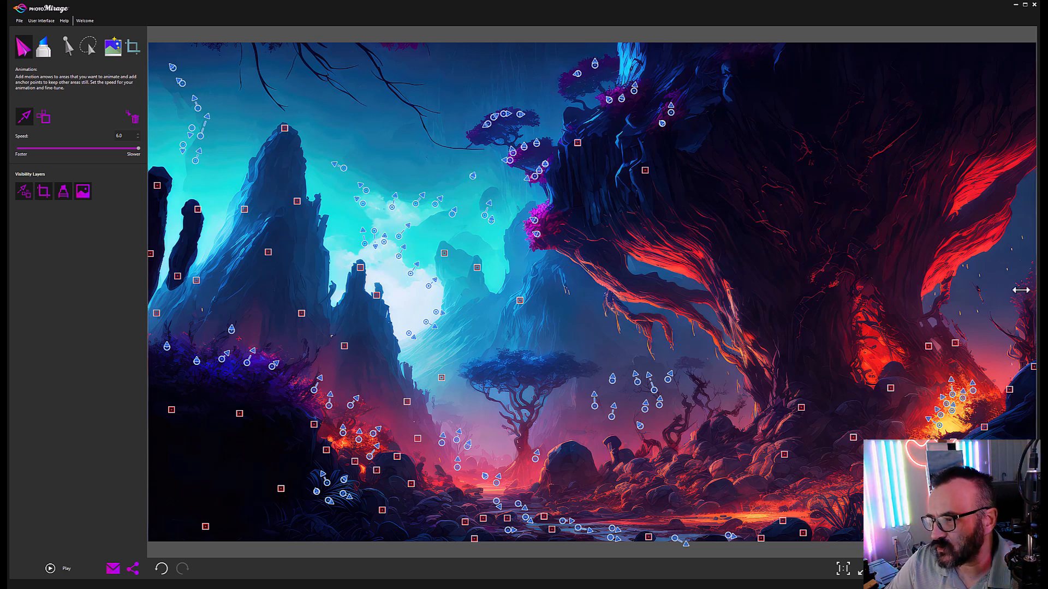
# Step: Add rising spark arrows along the right edge of the image
pyautogui.moveTo(1020, 289); pyautogui.dragTo(1020, 281)
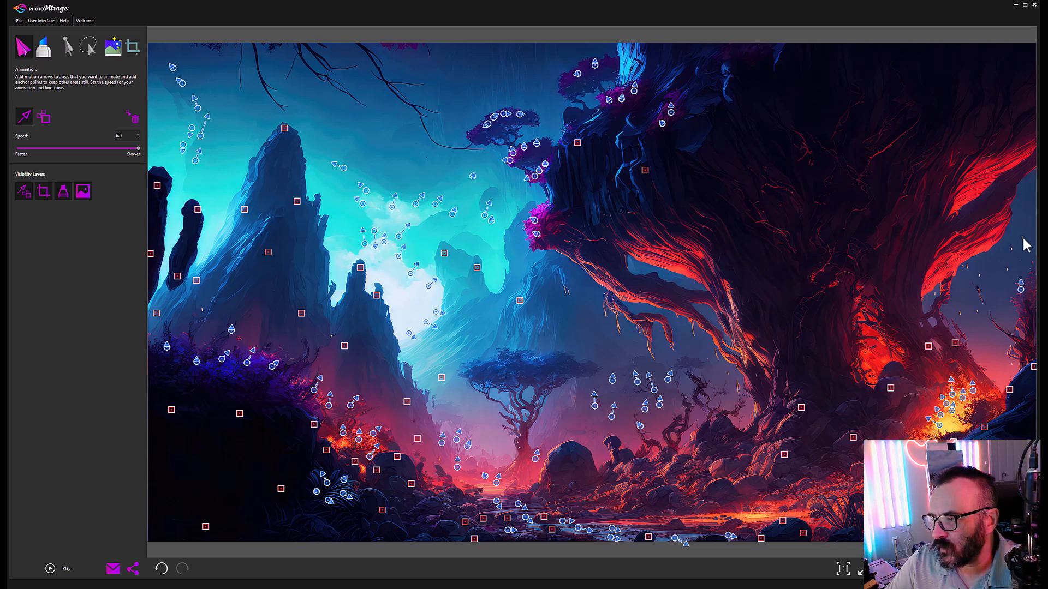
pyautogui.moveTo(1023, 238); pyautogui.dragTo(1023, 203)
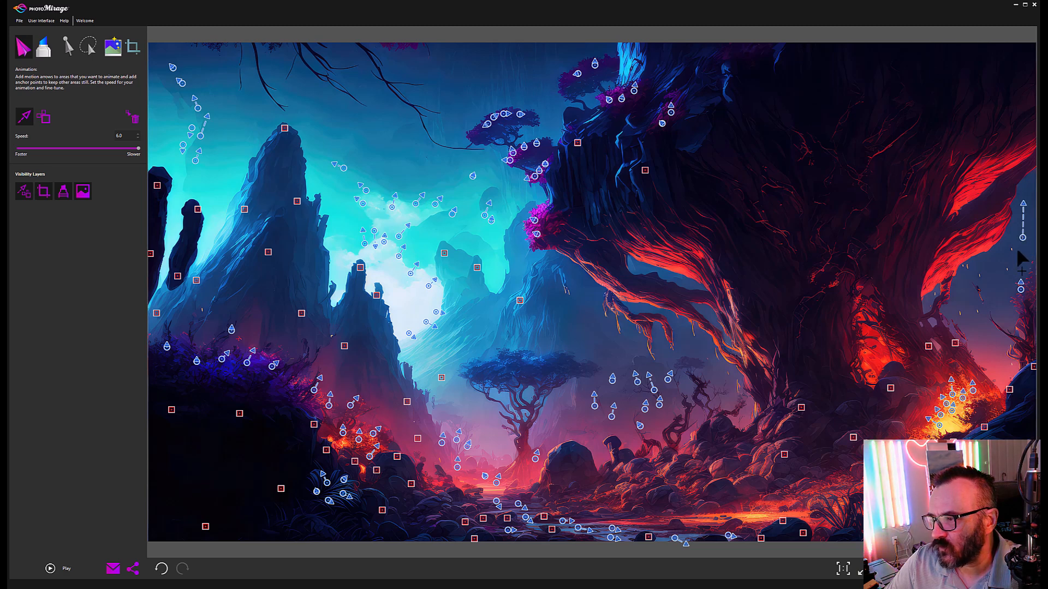
pyautogui.moveTo(1014, 247)
pyautogui.mouseDown()
pyautogui.moveTo(1009, 277)
pyautogui.moveTo(1008, 267)
pyautogui.moveTo(984, 260)
pyautogui.mouseUp()
pyautogui.click(1008, 267)
pyautogui.click(976, 309)
pyautogui.moveTo(960, 313); pyautogui.dragTo(981, 280)
pyautogui.click(967, 268)
pyautogui.moveTo(985, 342)
pyautogui.mouseDown()
pyautogui.moveTo(986, 334)
pyautogui.moveTo(1001, 353)
pyautogui.mouseUp()
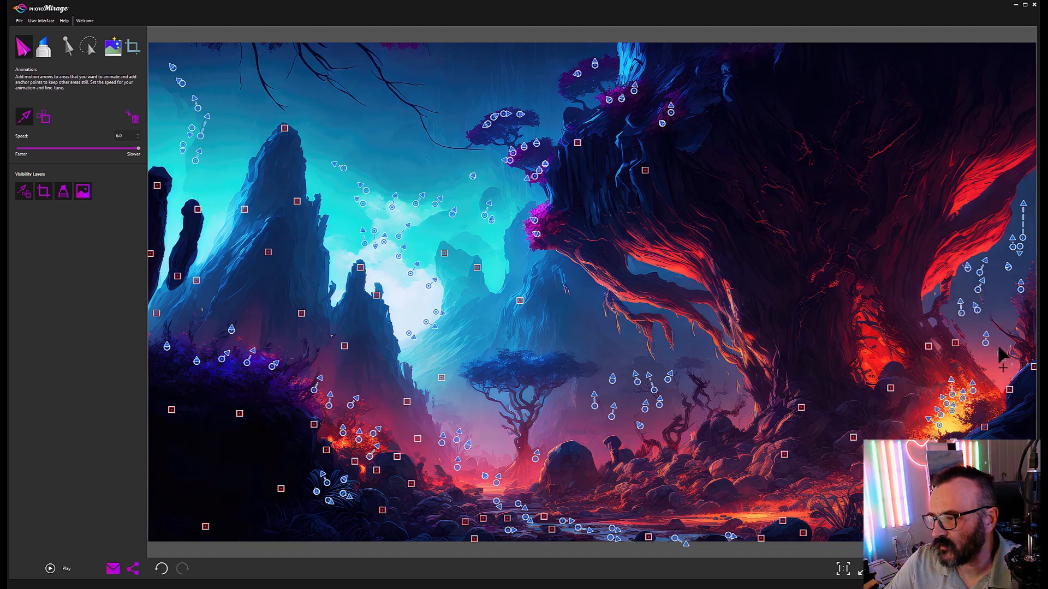
# Step: Add drift to the lower and sky mist, then preview the animation
pyautogui.moveTo(438, 345); pyautogui.dragTo(433, 354)
pyautogui.moveTo(402, 284); pyautogui.dragTo(391, 275)
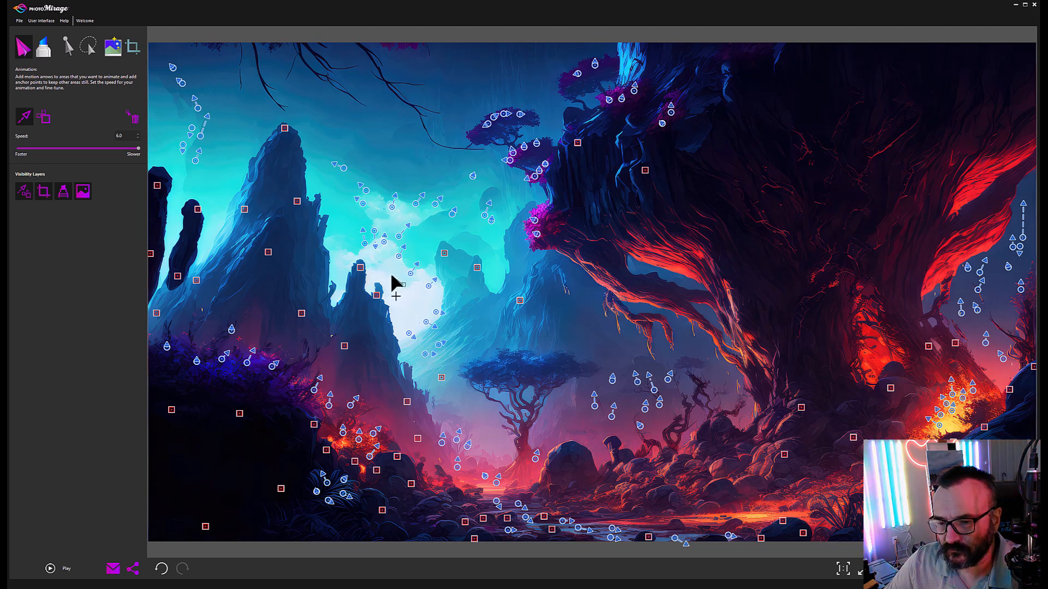
pyautogui.click(50, 568)
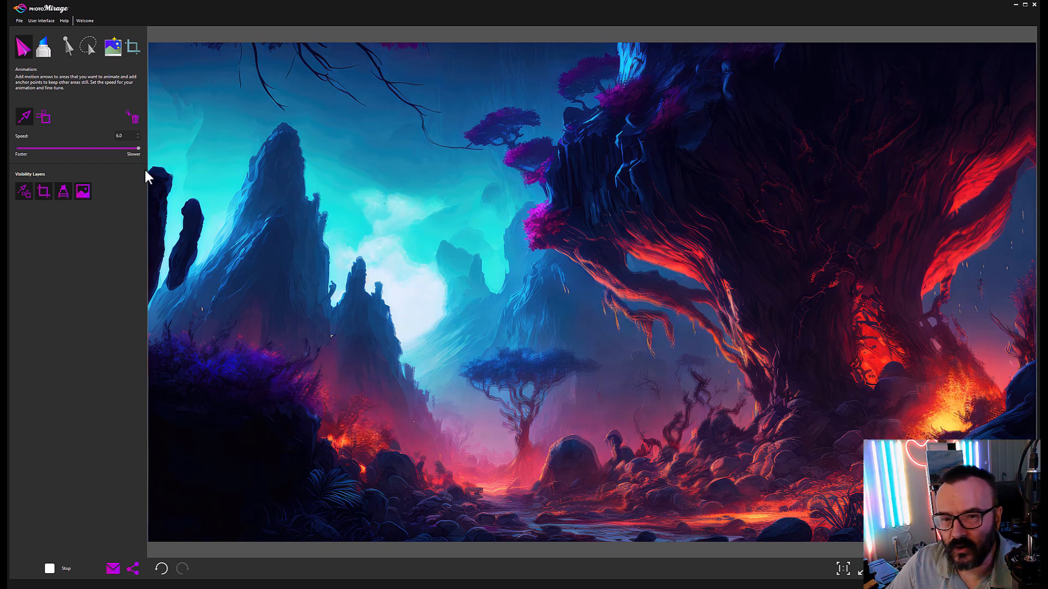
# Step: Stop the preview and delete the three anchors around the glowing tree base
pyautogui.click(50, 568)
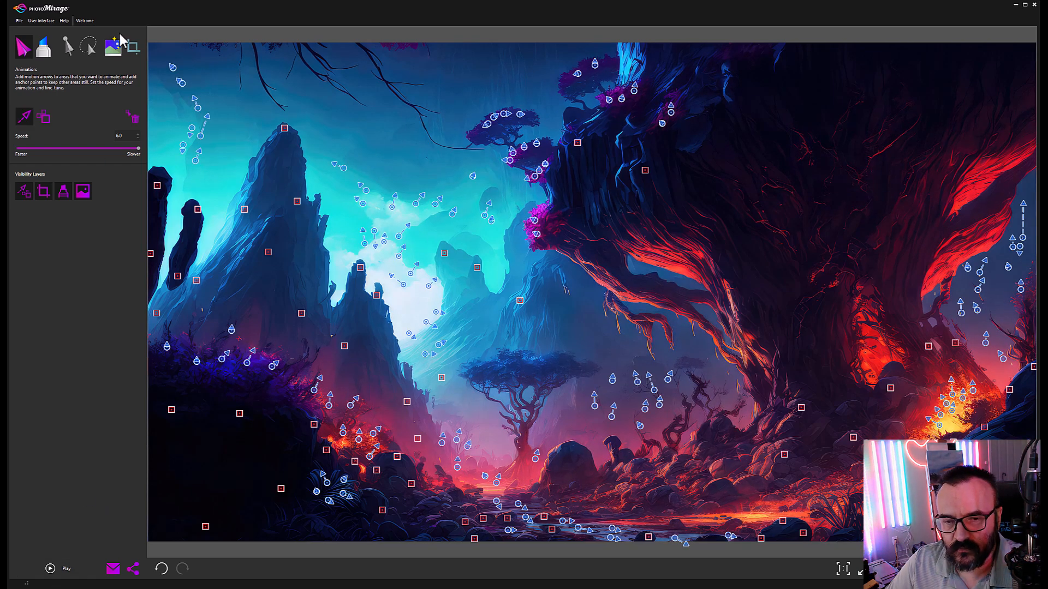
pyautogui.click(68, 47)
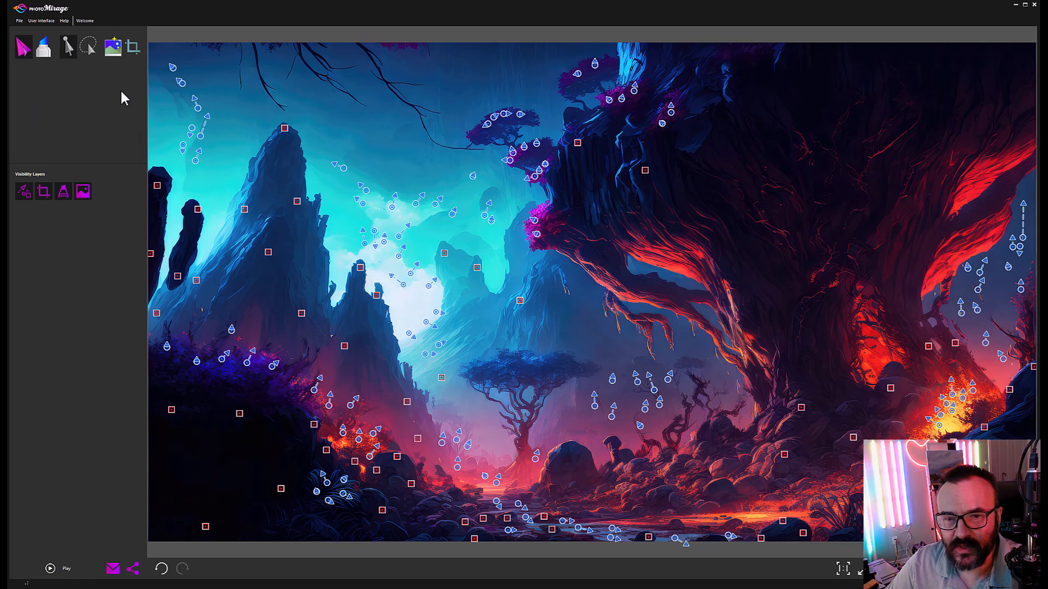
pyautogui.click(955, 344)
pyautogui.press('Delete')
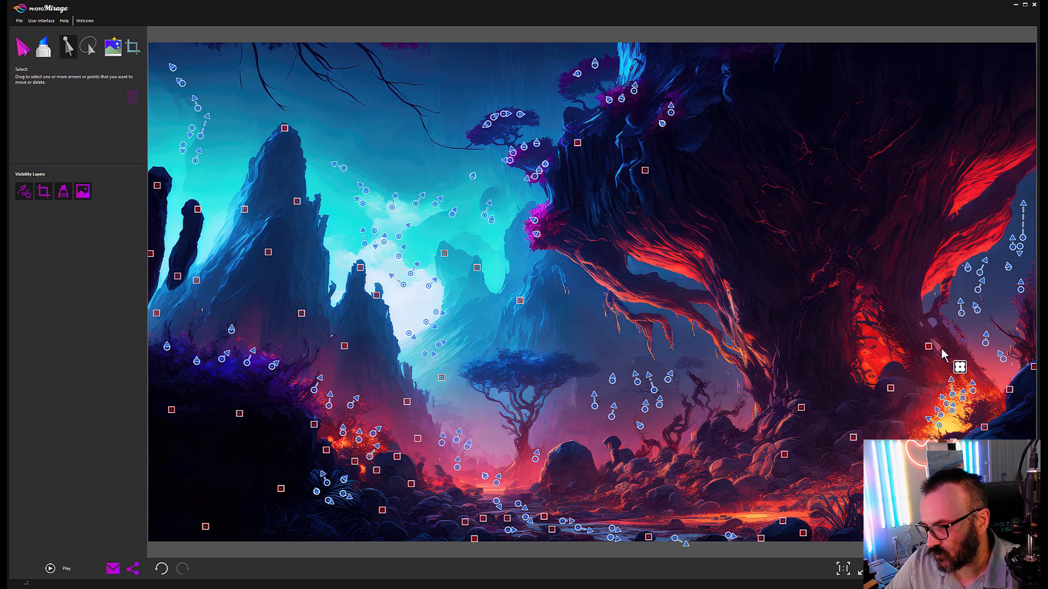
pyautogui.click(928, 347)
pyautogui.press('Delete')
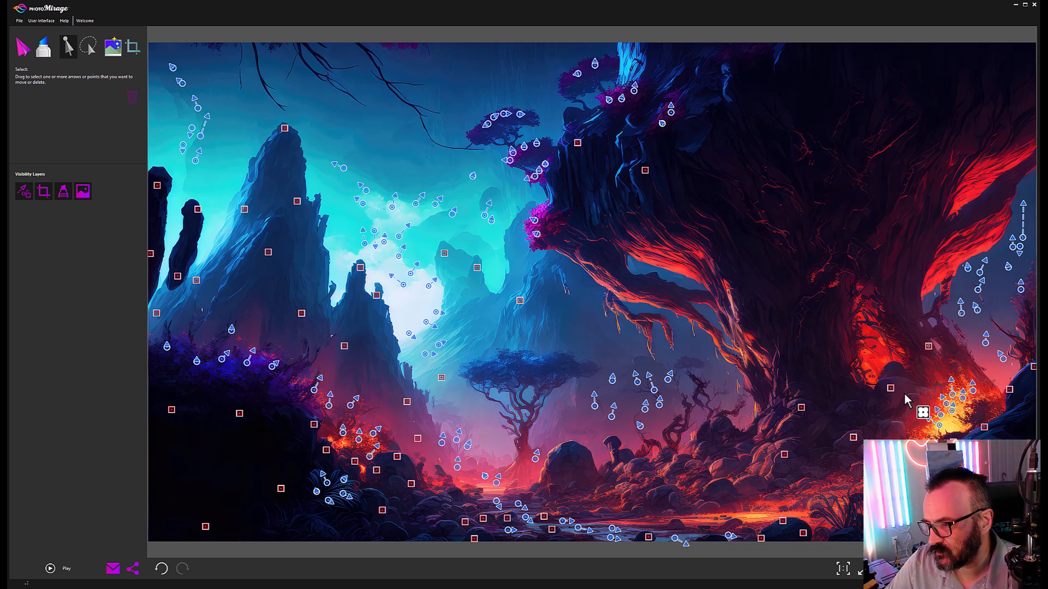
pyautogui.click(890, 388)
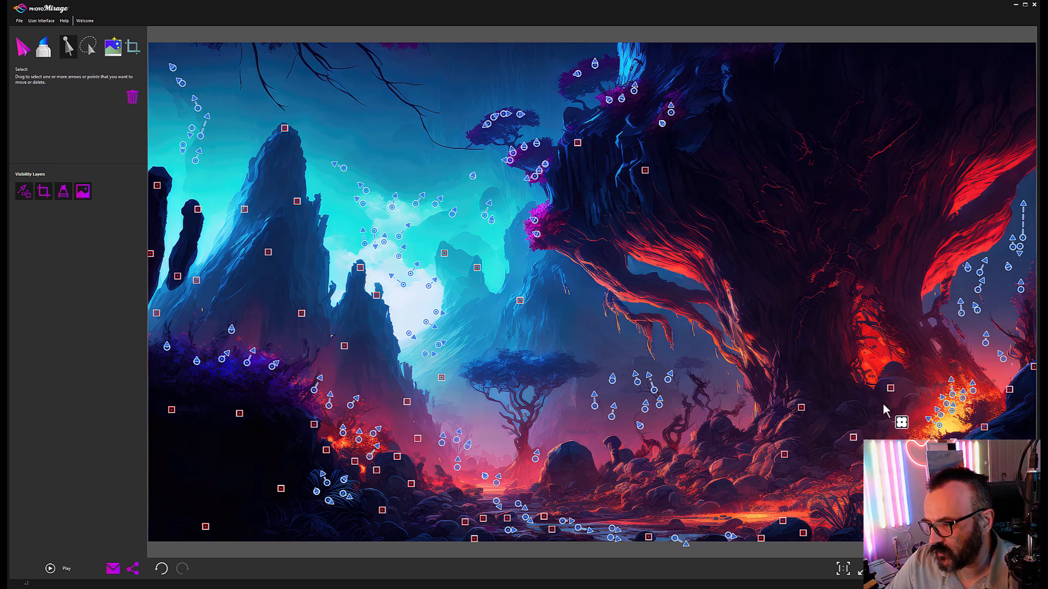
pyautogui.press('Delete')
# Step: Delete more stray anchors on the lower-right rocks and select one near the right edge
pyautogui.click(853, 437)
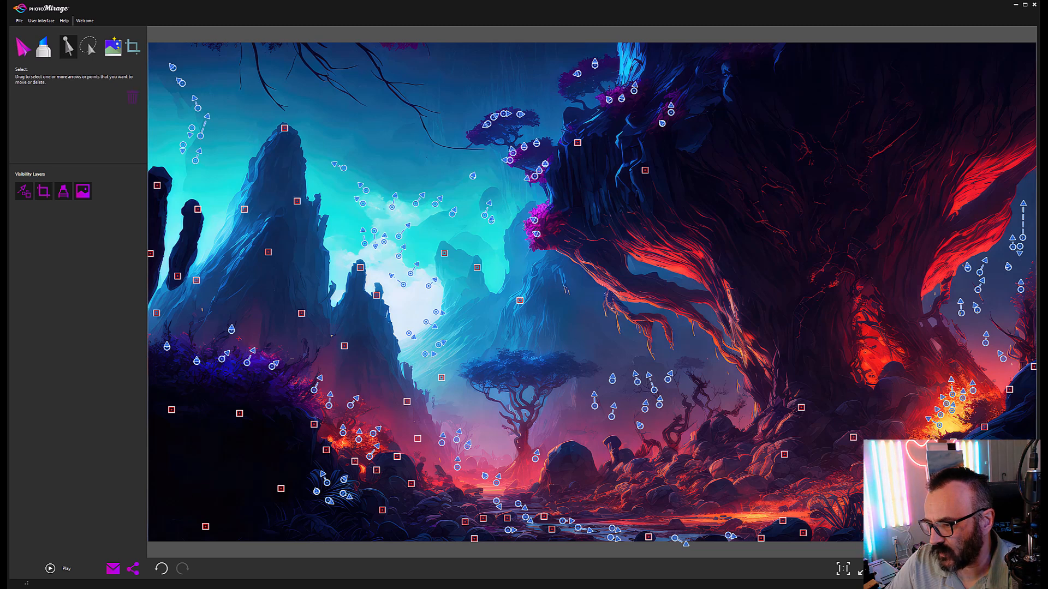
pyautogui.click(853, 438)
pyautogui.press('Delete')
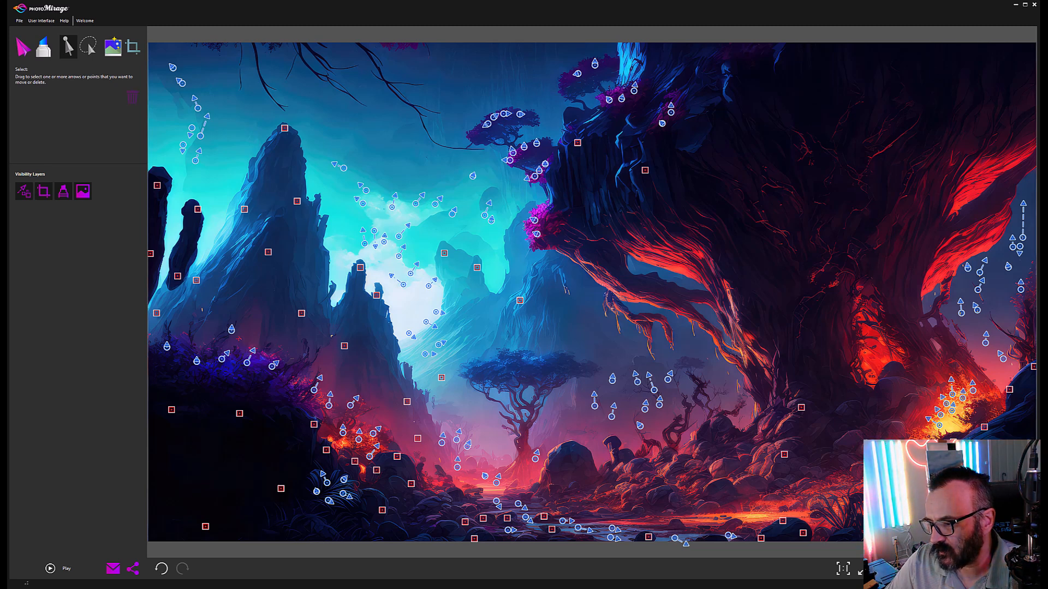
pyautogui.press('Delete')
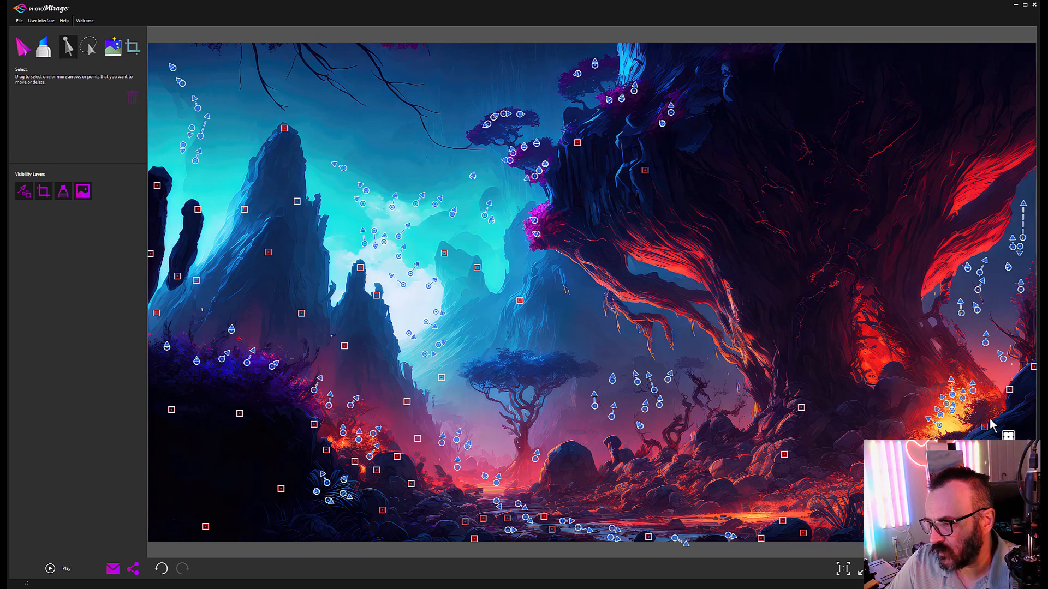
pyautogui.press('Delete')
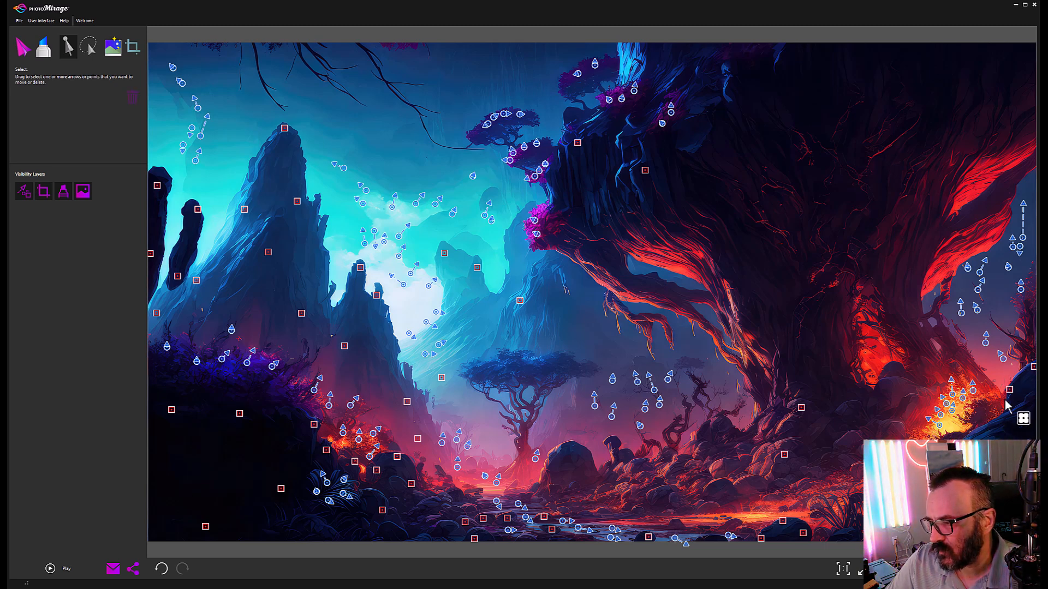
pyautogui.moveTo(1004, 377); pyautogui.dragTo(1029, 410)
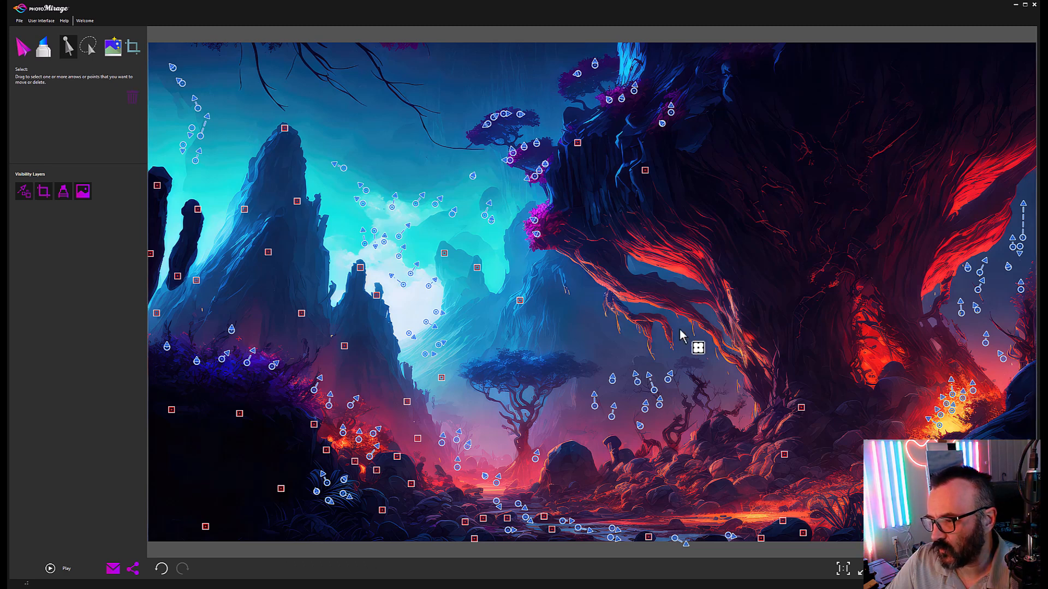
# Step: Lower mask feather to 85 and paint over the red trunk, right-edge foliage and top-right leaves
pyautogui.click(43, 47)
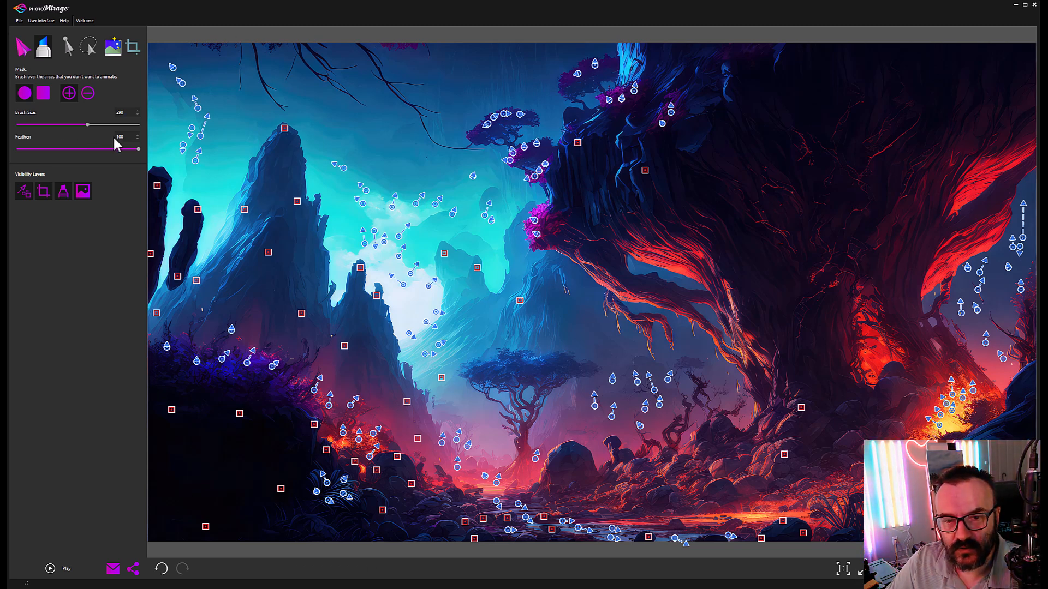
pyautogui.moveTo(139, 150); pyautogui.dragTo(128, 154)
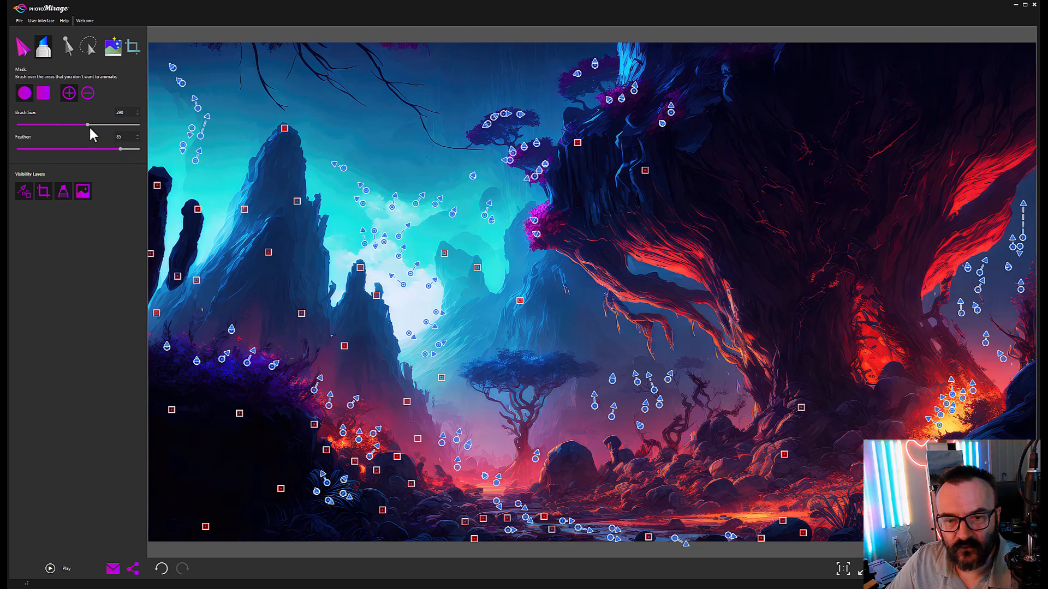
pyautogui.moveTo(1022, 426)
pyautogui.mouseDown()
pyautogui.moveTo(1034, 371)
pyautogui.moveTo(1018, 413)
pyautogui.mouseUp()
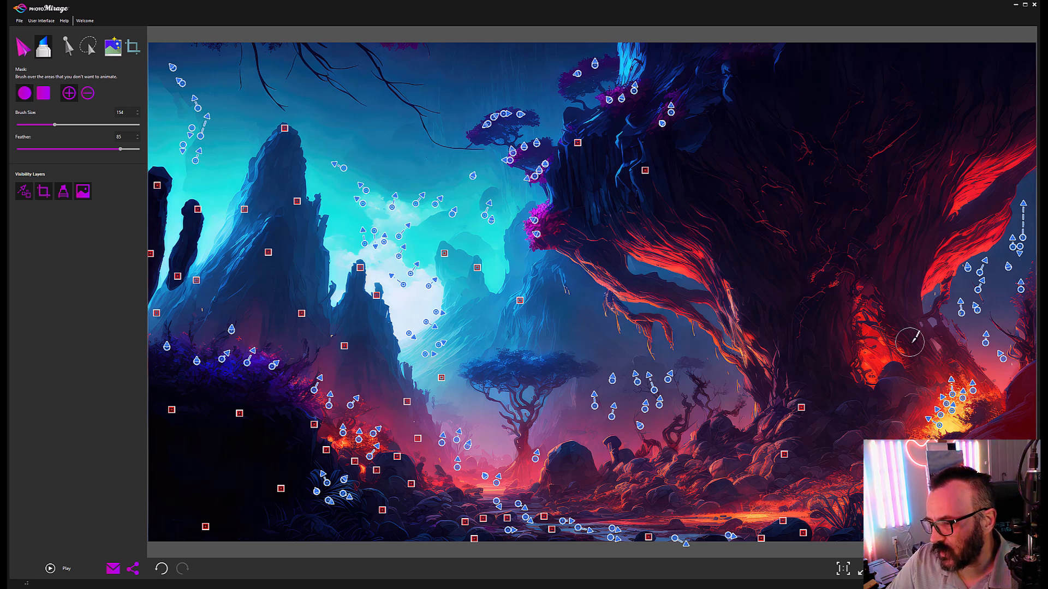
pyautogui.moveTo(914, 330)
pyautogui.mouseDown()
pyautogui.moveTo(898, 280)
pyautogui.moveTo(913, 315)
pyautogui.moveTo(906, 249)
pyautogui.mouseUp()
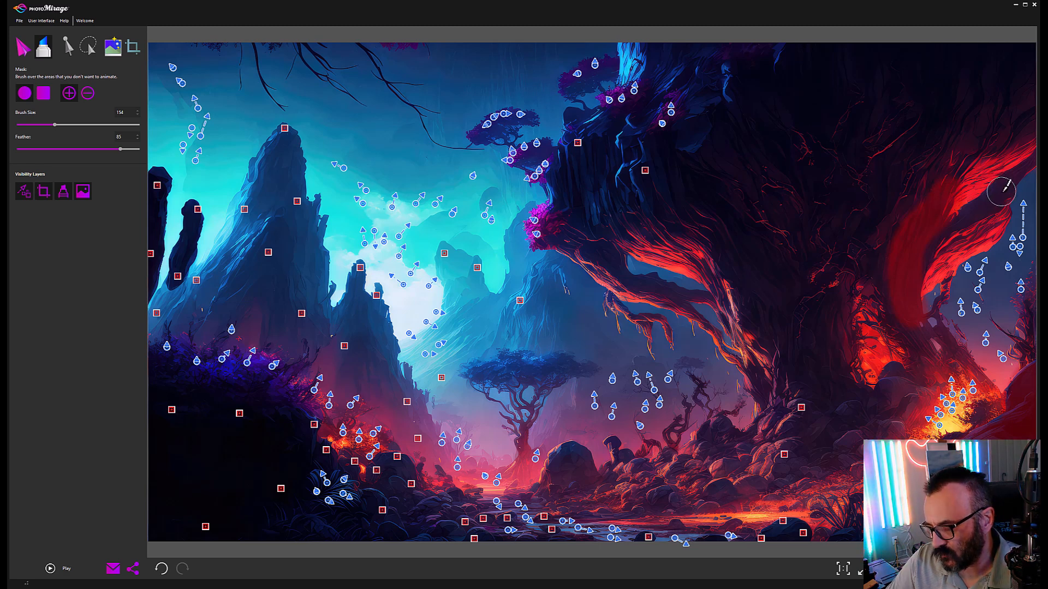
pyautogui.moveTo(937, 244)
pyautogui.mouseDown()
pyautogui.moveTo(912, 275)
pyautogui.moveTo(950, 164)
pyautogui.moveTo(1008, 121)
pyautogui.moveTo(908, 208)
pyautogui.moveTo(928, 155)
pyautogui.moveTo(888, 245)
pyautogui.moveTo(891, 204)
pyautogui.moveTo(894, 235)
pyautogui.moveTo(862, 216)
pyautogui.moveTo(823, 313)
pyautogui.moveTo(831, 399)
pyautogui.moveTo(829, 382)
pyautogui.moveTo(791, 376)
pyautogui.moveTo(787, 292)
pyautogui.moveTo(766, 311)
pyautogui.moveTo(712, 243)
pyautogui.moveTo(667, 210)
pyautogui.moveTo(698, 178)
pyautogui.moveTo(670, 190)
pyautogui.moveTo(743, 229)
pyautogui.moveTo(781, 296)
pyautogui.moveTo(801, 207)
pyautogui.mouseUp()
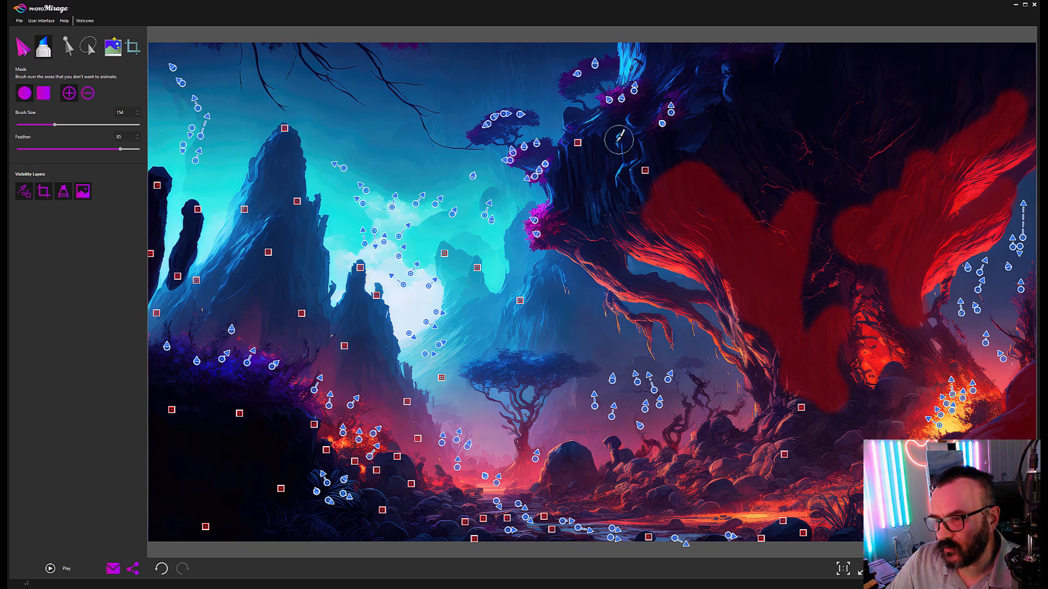
pyautogui.moveTo(784, 411)
pyautogui.mouseDown()
pyautogui.moveTo(777, 417)
pyautogui.moveTo(796, 407)
pyautogui.moveTo(839, 416)
pyautogui.moveTo(824, 433)
pyautogui.moveTo(870, 409)
pyautogui.moveTo(847, 386)
pyautogui.mouseUp()
pyautogui.click(49, 569)
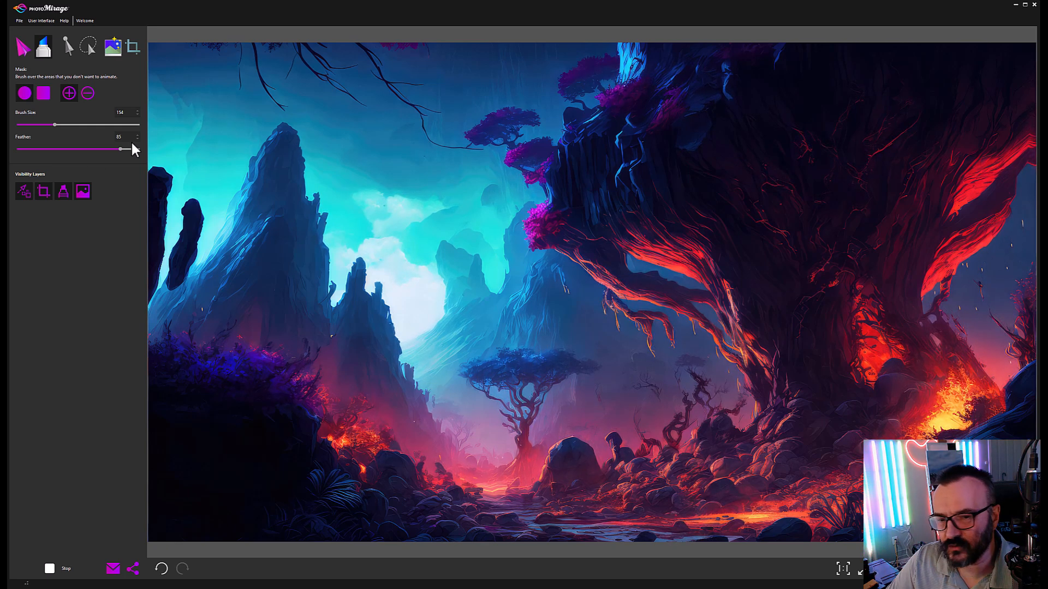
pyautogui.click(49, 570)
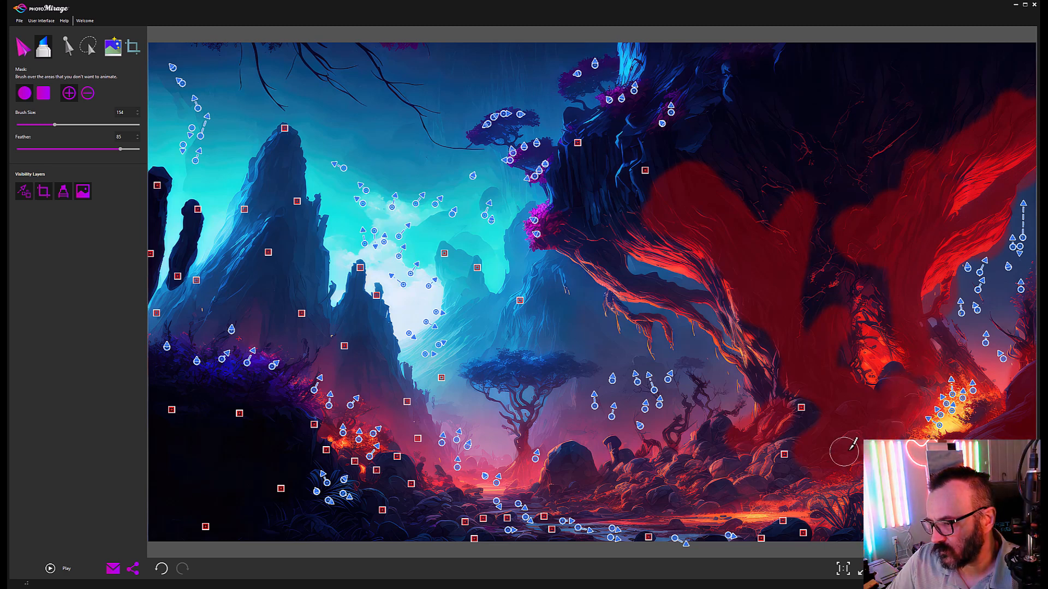
# Step: Extend the mask over the lower-right rocks and add three short downward arrows below the roots
pyautogui.moveTo(774, 472)
pyautogui.mouseDown()
pyautogui.moveTo(794, 460)
pyautogui.moveTo(723, 489)
pyautogui.moveTo(707, 473)
pyautogui.moveTo(825, 433)
pyautogui.moveTo(797, 422)
pyautogui.moveTo(812, 399)
pyautogui.moveTo(804, 404)
pyautogui.moveTo(768, 349)
pyautogui.moveTo(779, 347)
pyautogui.moveTo(761, 357)
pyautogui.moveTo(785, 446)
pyautogui.mouseUp()
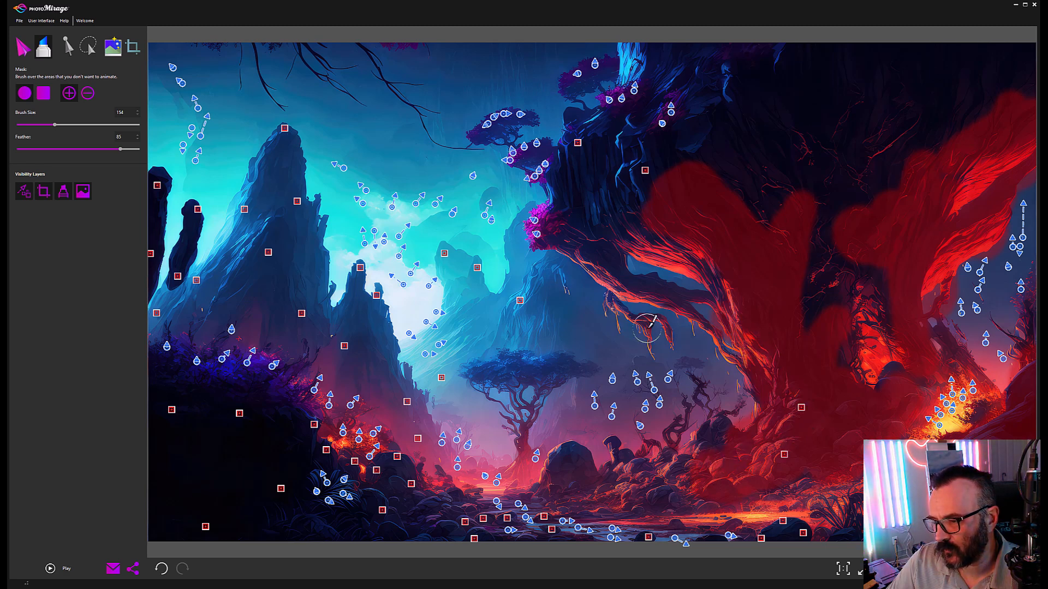
pyautogui.click(23, 47)
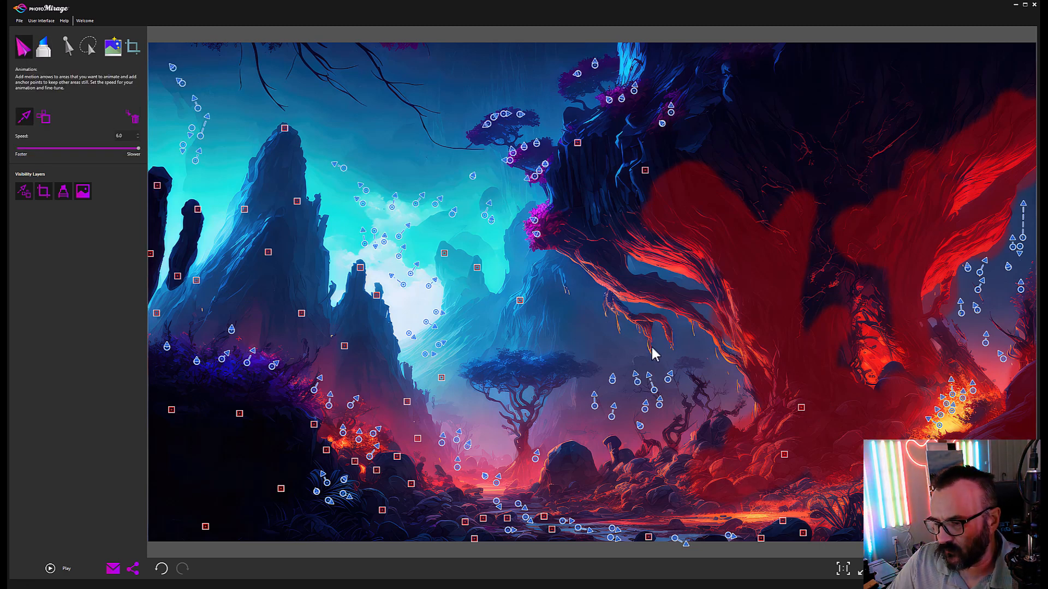
pyautogui.moveTo(656, 373); pyautogui.dragTo(656, 369)
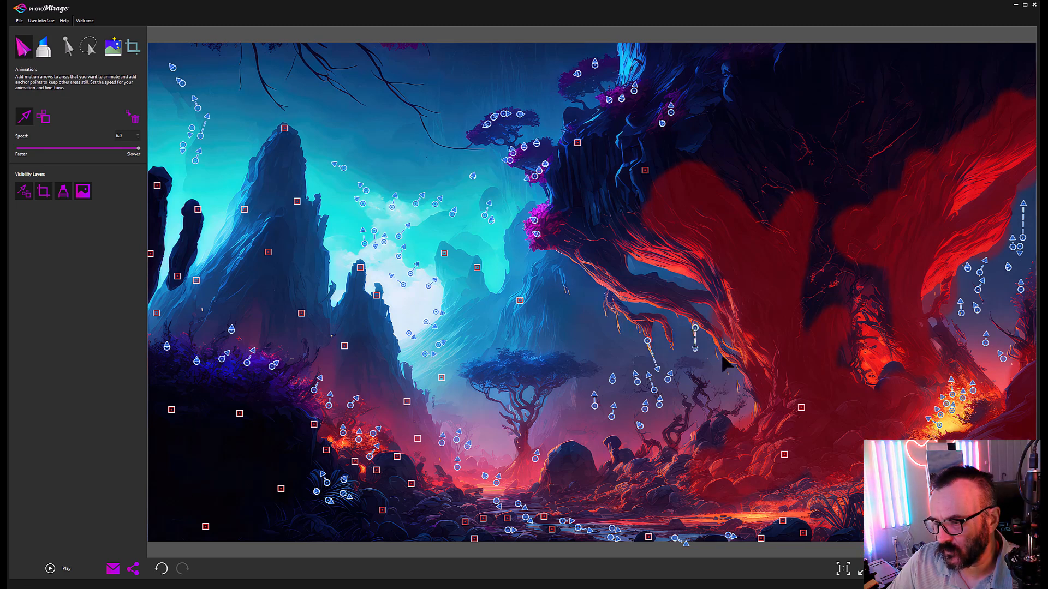
pyautogui.moveTo(735, 383); pyautogui.dragTo(735, 392)
pyautogui.moveTo(613, 319); pyautogui.dragTo(619, 345)
# Step: Delete the anchor point on the upper tree
pyautogui.click(67, 47)
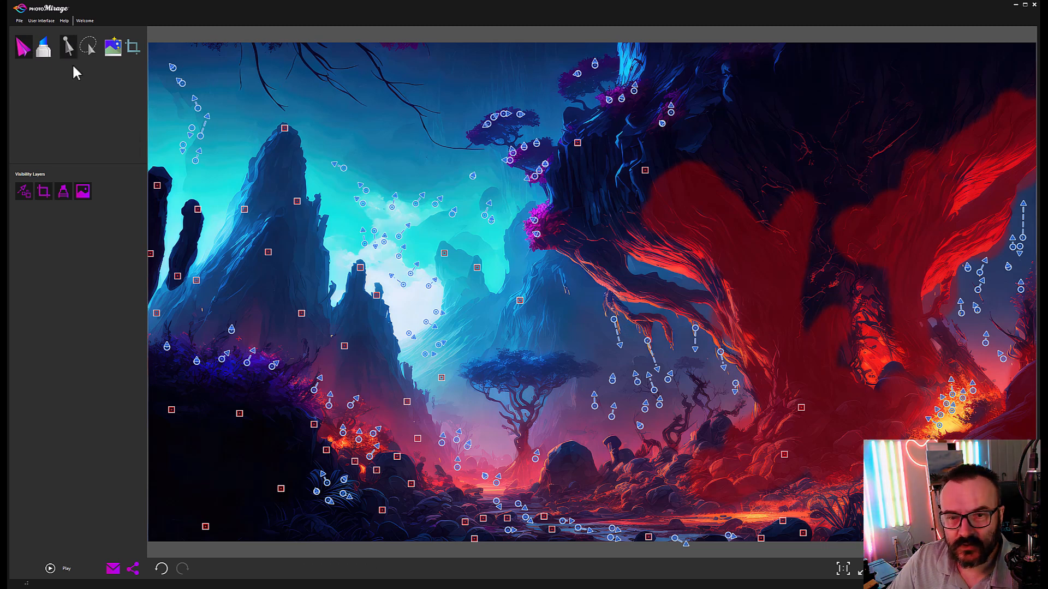
pyautogui.moveTo(622, 159); pyautogui.dragTo(669, 195)
pyautogui.press('Delete')
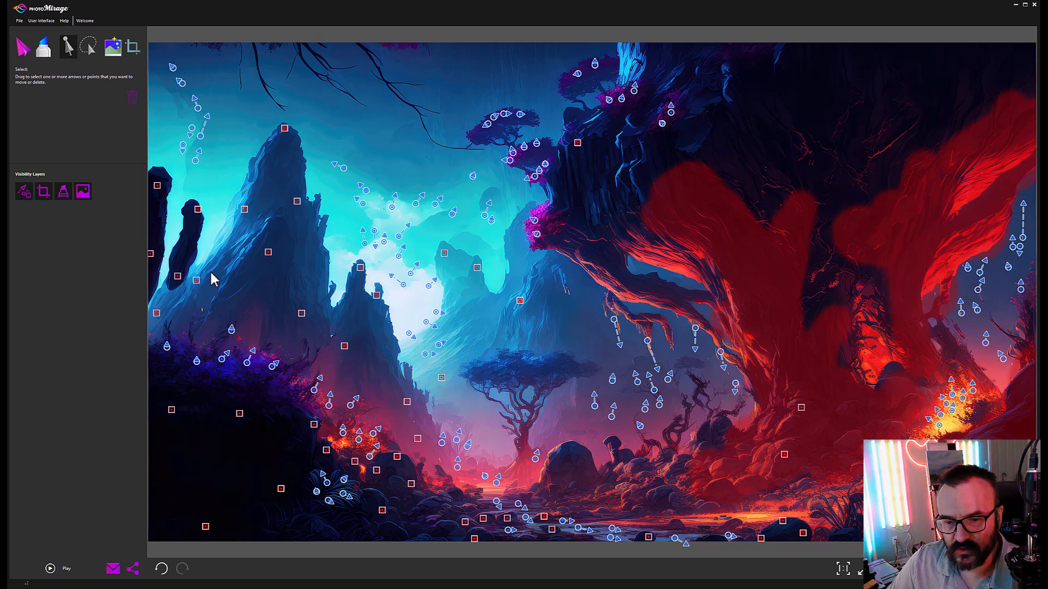
# Step: Delete the lower-left anchor points, undoing an accidental delete-all
pyautogui.moveTo(155, 290); pyautogui.dragTo(127, 303)
pyautogui.press('Delete')
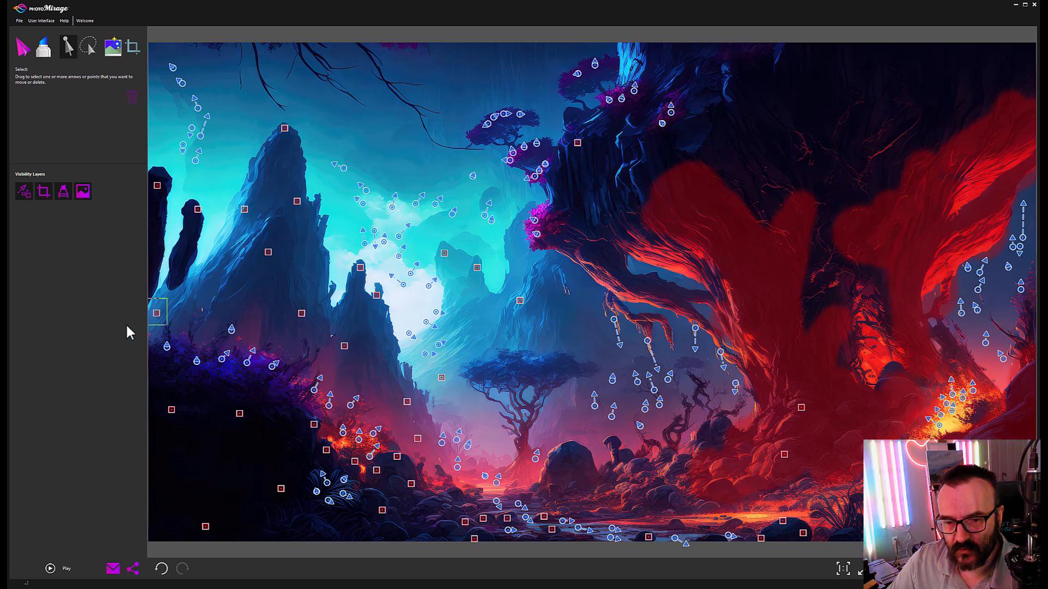
pyautogui.moveTo(166, 494); pyautogui.dragTo(219, 551)
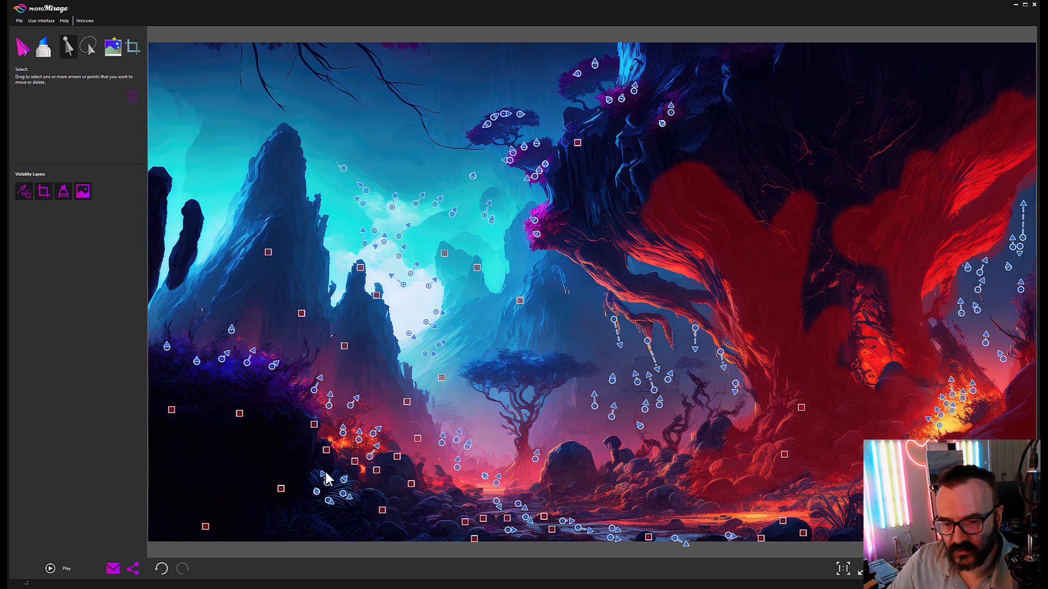
pyautogui.press('Delete')
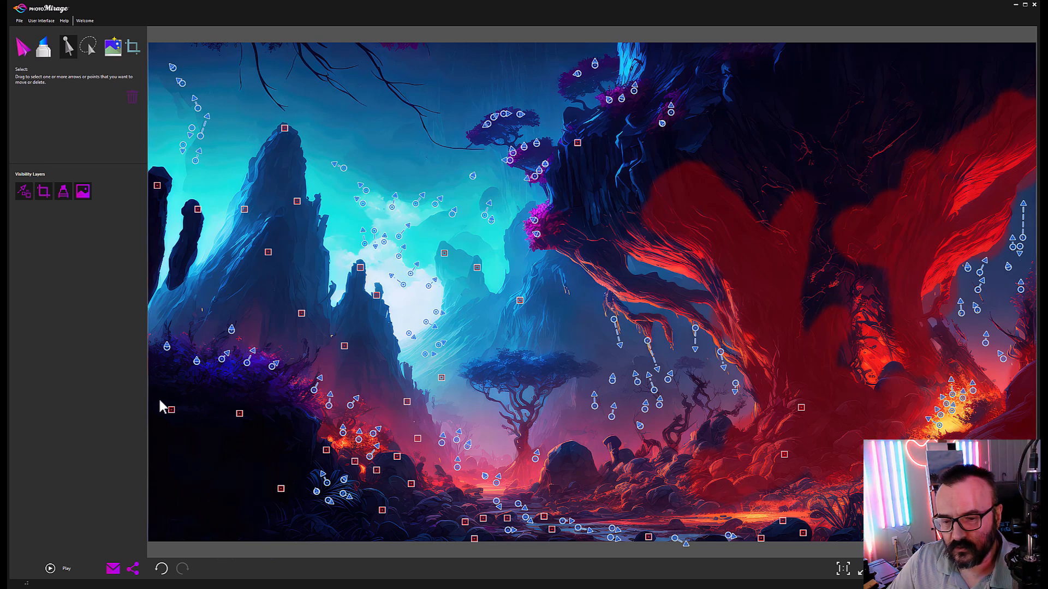
pyautogui.press('Delete')
pyautogui.moveTo(269, 469); pyautogui.dragTo(285, 499)
pyautogui.hotkey('ctrl', 'a')
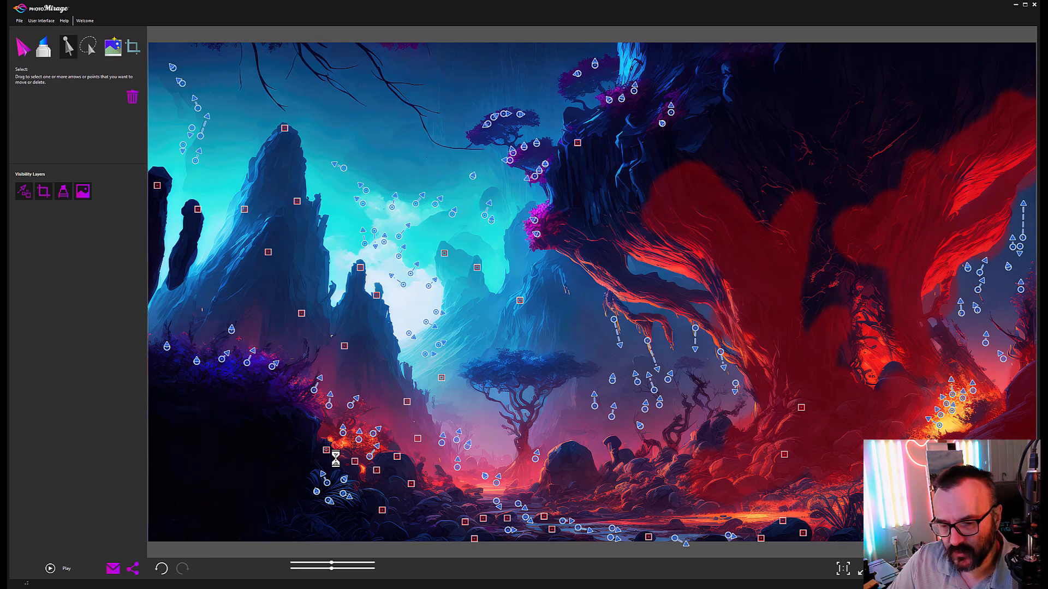
pyautogui.press('Delete')
pyautogui.hotkey('ctrl', 'z')
# Step: Paint the freeze mask over the dark foreground down to the bottom-left corner
pyautogui.click(45, 53)
pyautogui.moveTo(155, 388)
pyautogui.mouseDown()
pyautogui.moveTo(293, 426)
pyautogui.moveTo(227, 394)
pyautogui.moveTo(159, 385)
pyautogui.moveTo(304, 427)
pyautogui.moveTo(281, 498)
pyautogui.moveTo(253, 502)
pyautogui.moveTo(267, 474)
pyautogui.mouseUp()
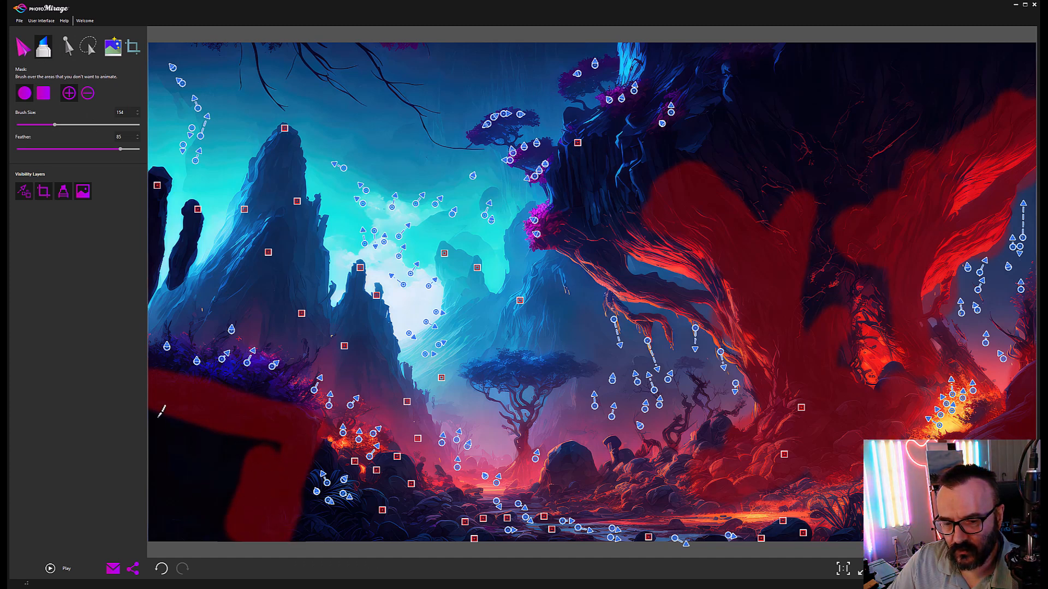
pyautogui.moveTo(183, 419); pyautogui.dragTo(187, 427)
pyautogui.moveTo(217, 478)
pyautogui.mouseDown()
pyautogui.moveTo(174, 446)
pyautogui.moveTo(172, 511)
pyautogui.mouseUp()
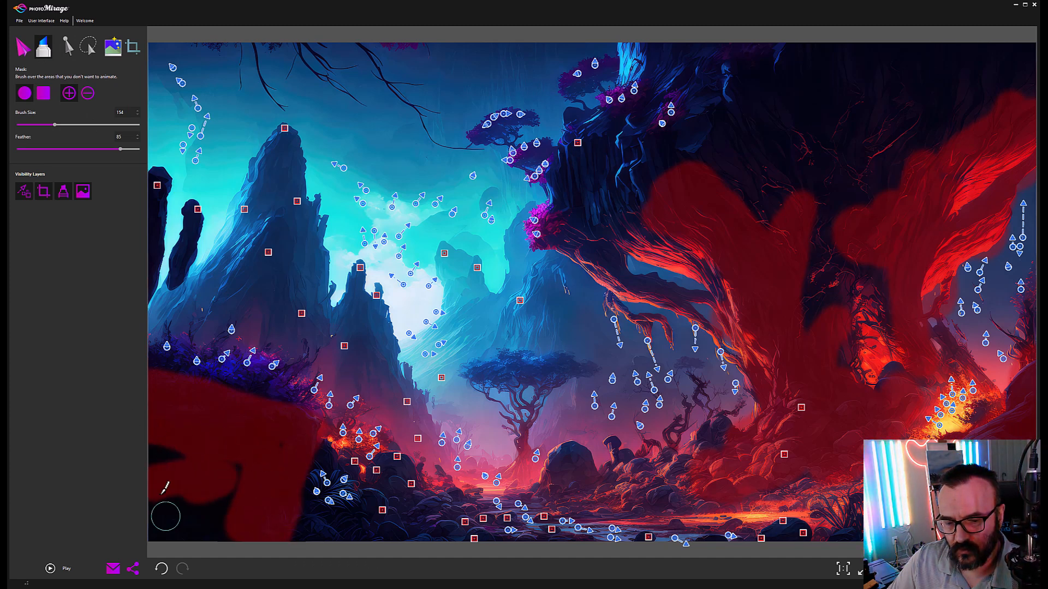
pyautogui.moveTo(156, 445)
pyautogui.mouseDown()
pyautogui.moveTo(161, 515)
pyautogui.moveTo(222, 497)
pyautogui.mouseUp()
pyautogui.moveTo(165, 518)
pyautogui.mouseDown()
pyautogui.moveTo(209, 526)
pyautogui.moveTo(219, 483)
pyautogui.moveTo(175, 518)
pyautogui.moveTo(223, 516)
pyautogui.mouseUp()
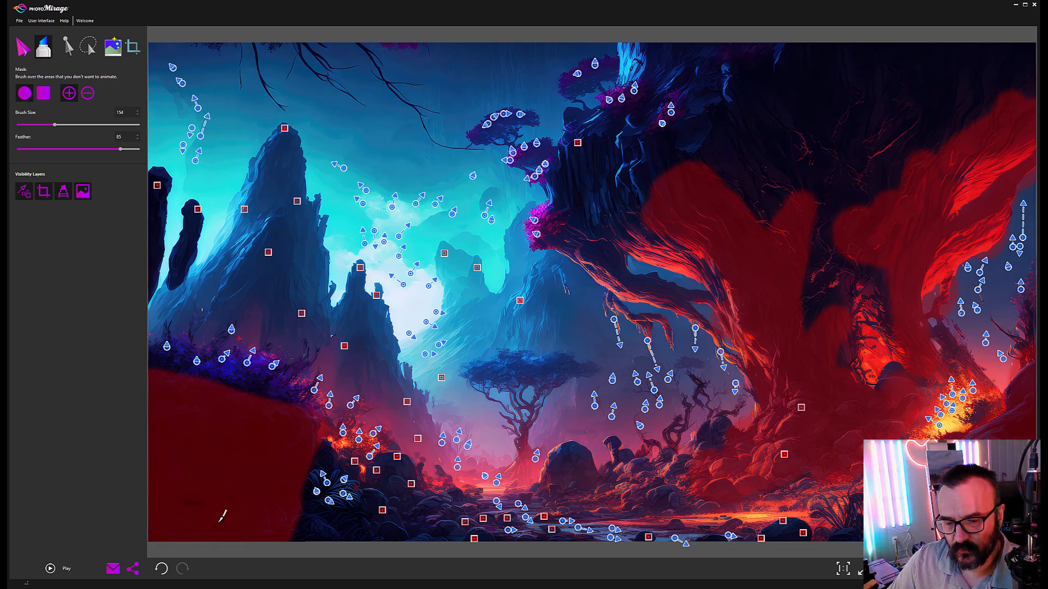
# Step: Preview the animation, set the animation speed to 3.0, and preview again
pyautogui.click(50, 568)
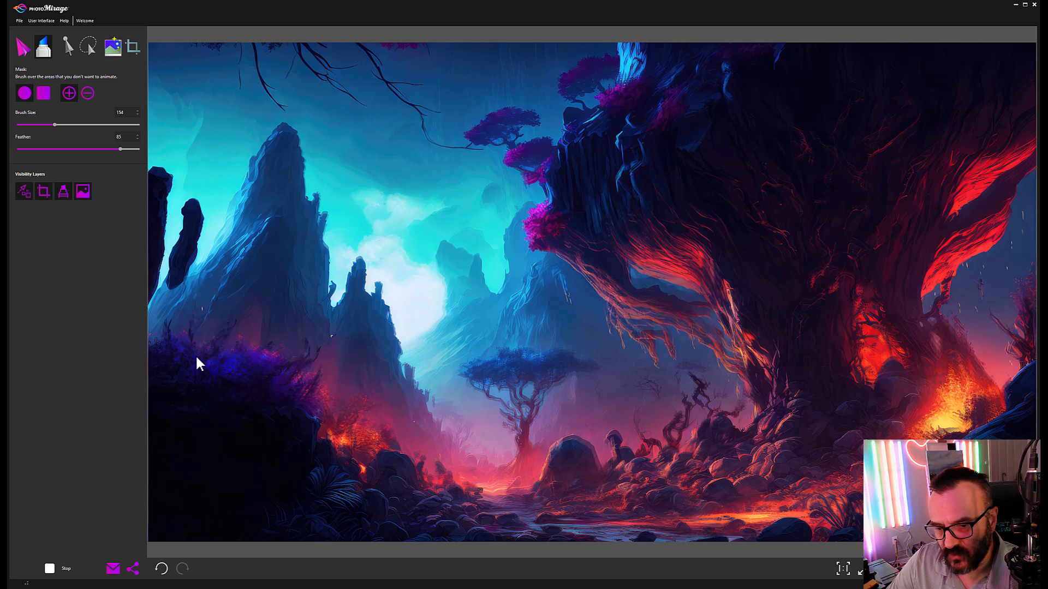
pyautogui.click(50, 570)
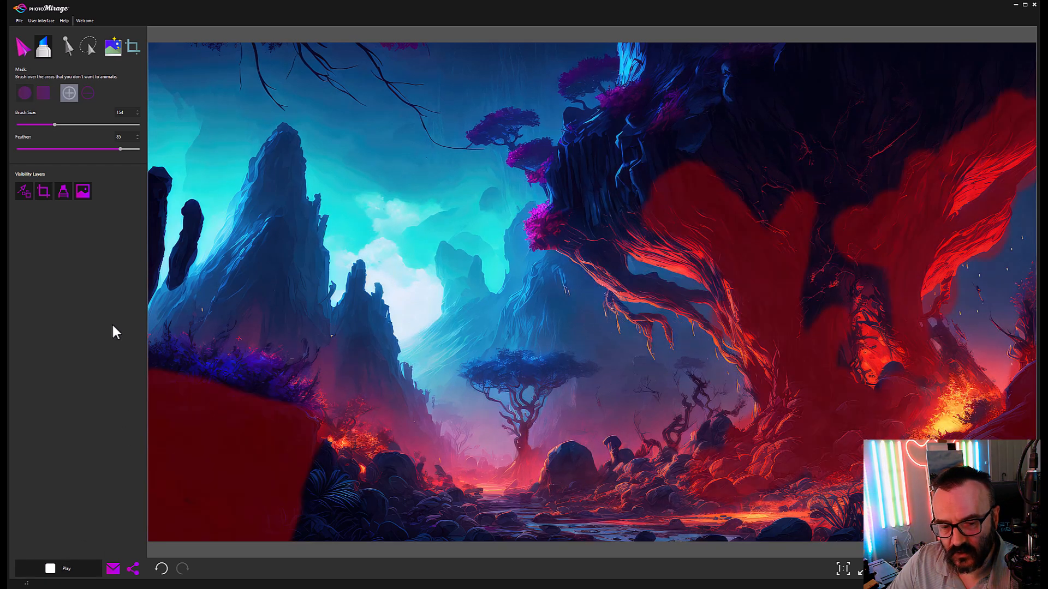
pyautogui.click(20, 50)
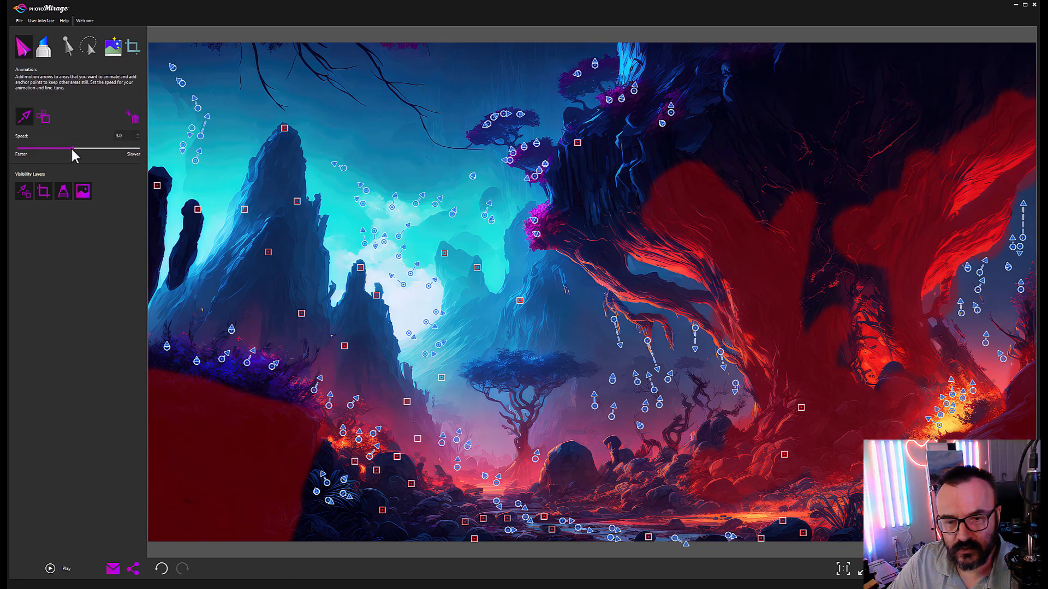
pyautogui.click(50, 569)
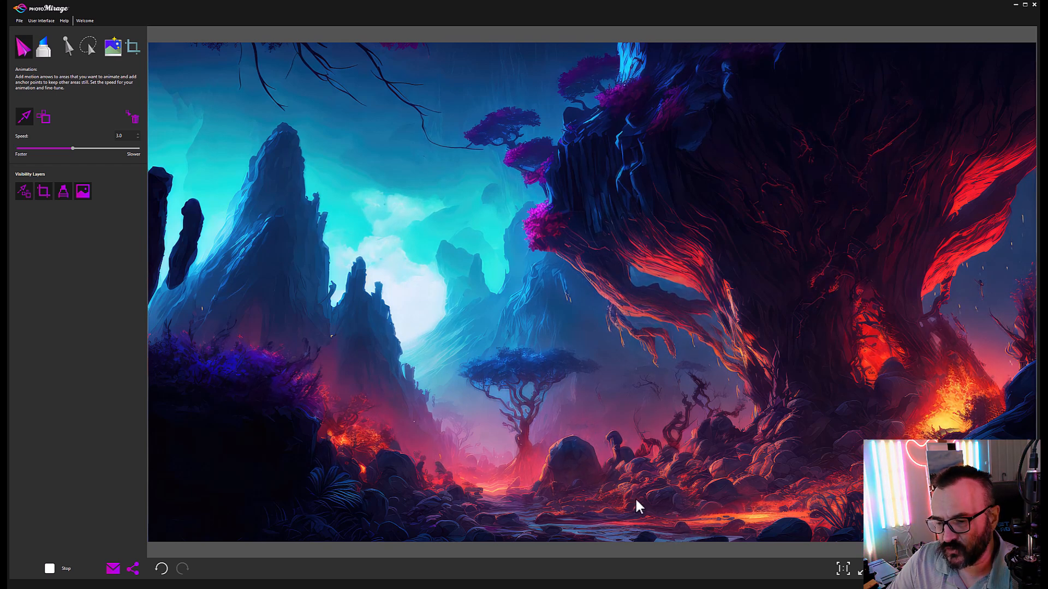
# Step: Mask the big tree's orange and upper branches, the central tree, and the dark lower-left rocks
pyautogui.click(52, 567)
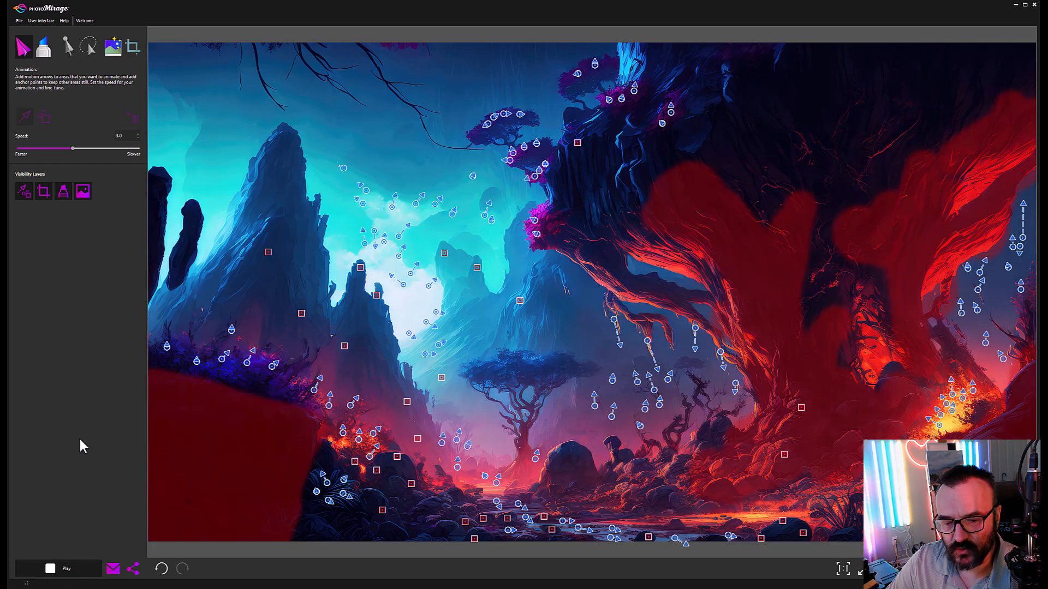
pyautogui.click(43, 48)
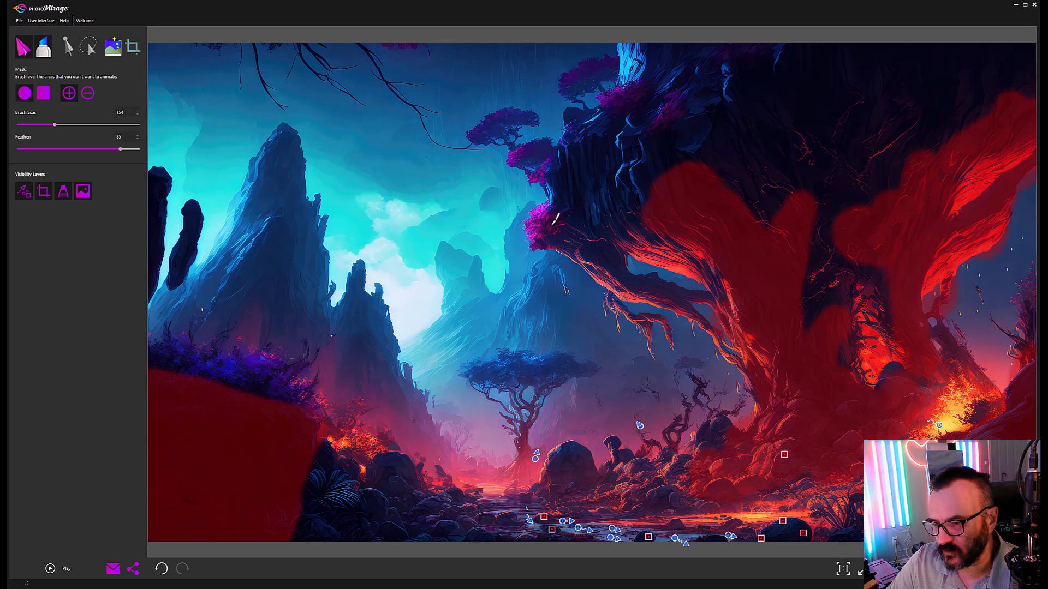
pyautogui.moveTo(600, 242)
pyautogui.mouseDown()
pyautogui.moveTo(627, 229)
pyautogui.moveTo(659, 239)
pyautogui.moveTo(634, 230)
pyautogui.moveTo(709, 279)
pyautogui.mouseUp()
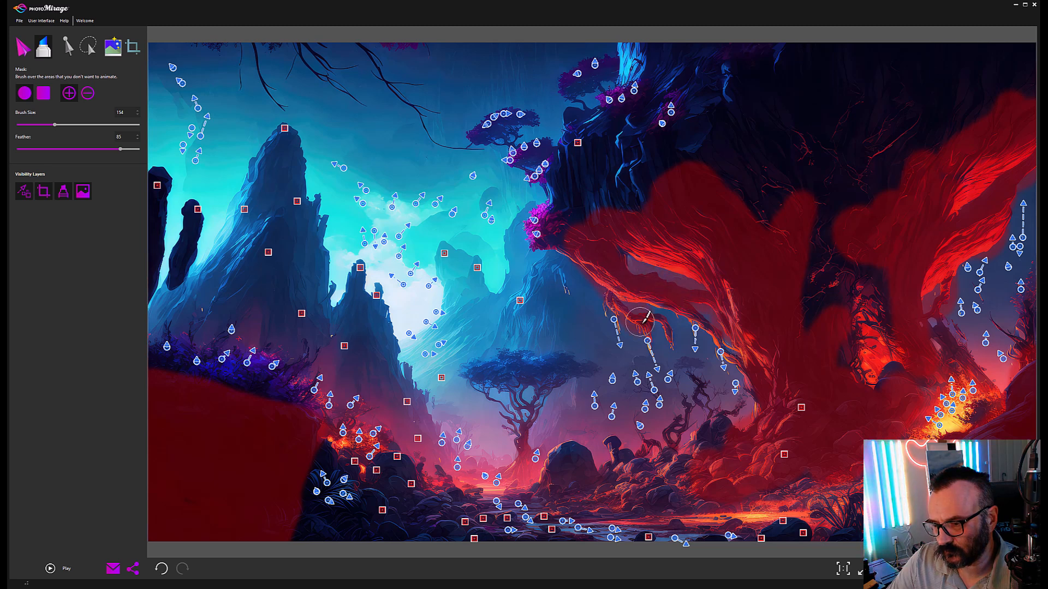
pyautogui.moveTo(670, 219)
pyautogui.mouseDown()
pyautogui.moveTo(579, 235)
pyautogui.moveTo(590, 210)
pyautogui.moveTo(577, 186)
pyautogui.moveTo(663, 190)
pyautogui.moveTo(602, 183)
pyautogui.moveTo(607, 155)
pyautogui.moveTo(698, 159)
pyautogui.mouseUp()
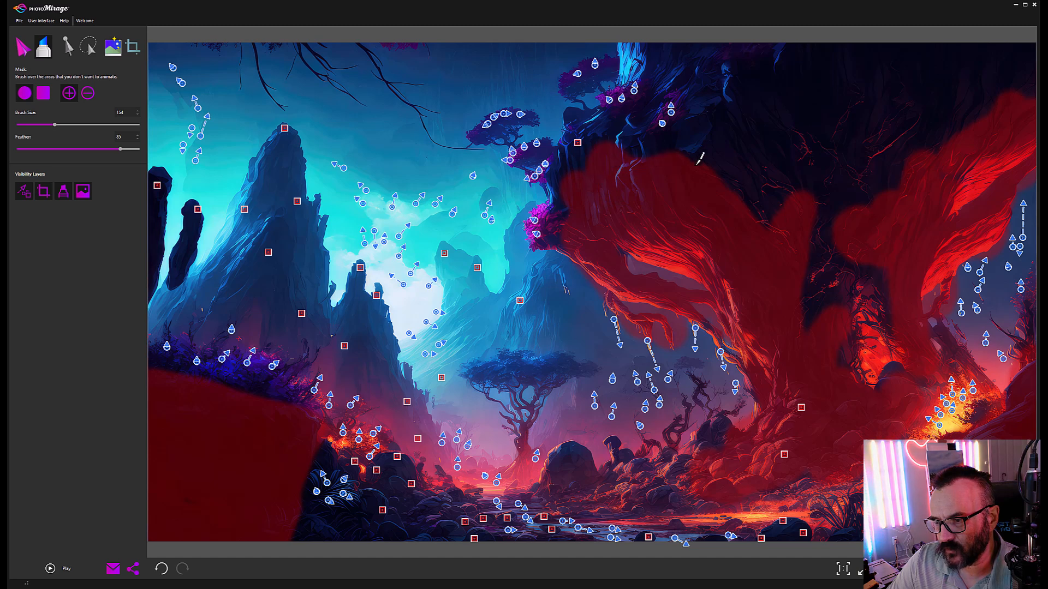
pyautogui.moveTo(537, 367)
pyautogui.mouseDown()
pyautogui.moveTo(588, 369)
pyautogui.moveTo(474, 363)
pyautogui.mouseUp()
pyautogui.moveTo(529, 402)
pyautogui.mouseDown()
pyautogui.moveTo(518, 435)
pyautogui.moveTo(497, 390)
pyautogui.moveTo(540, 403)
pyautogui.moveTo(510, 458)
pyautogui.mouseUp()
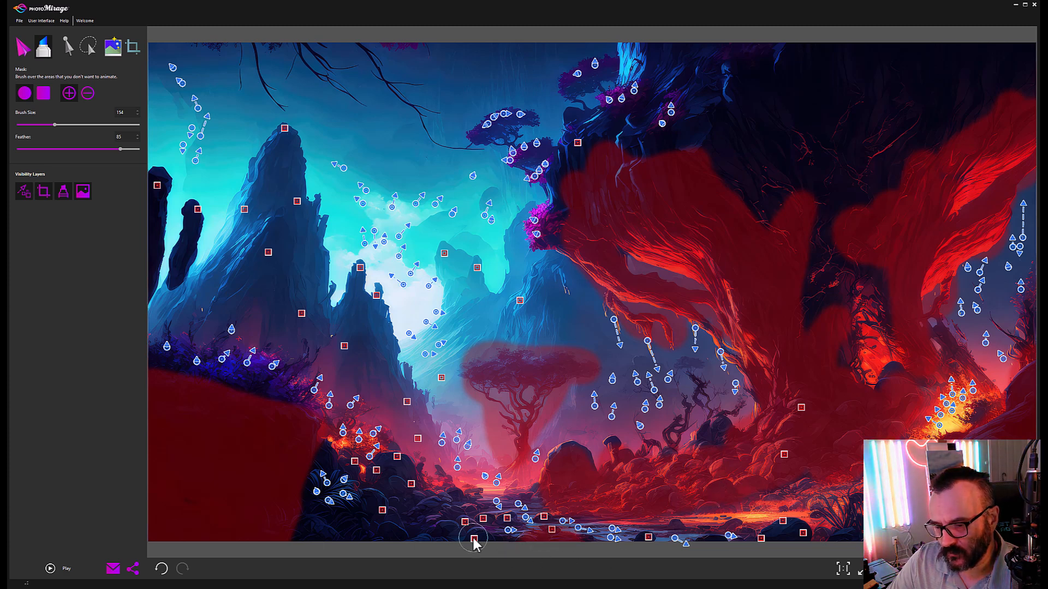
pyautogui.moveTo(434, 509)
pyautogui.mouseDown()
pyautogui.moveTo(404, 474)
pyautogui.moveTo(373, 528)
pyautogui.moveTo(417, 539)
pyautogui.moveTo(439, 526)
pyautogui.moveTo(467, 530)
pyautogui.mouseUp()
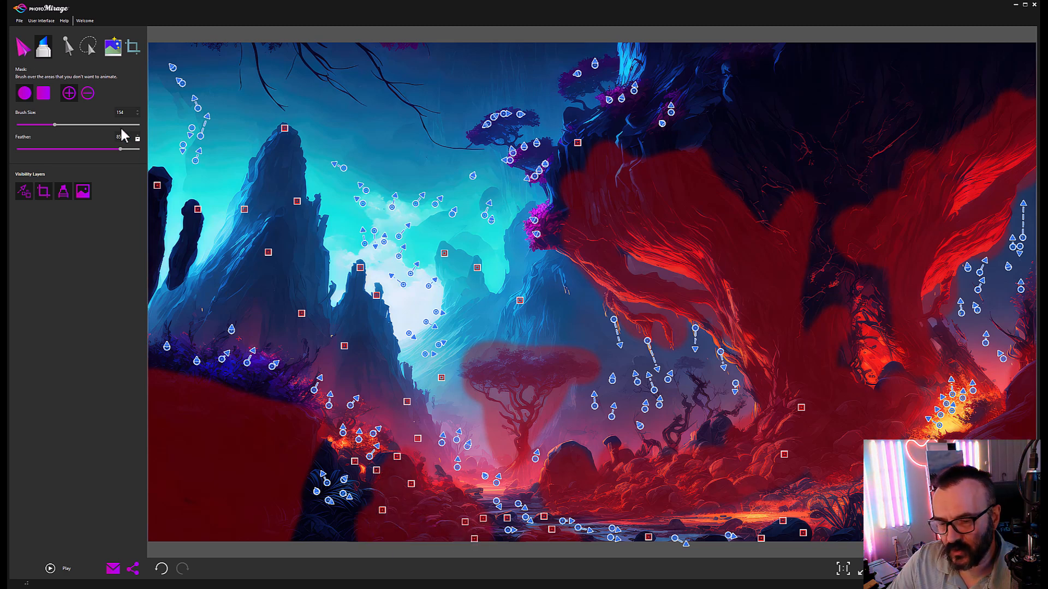
# Step: Delete a stray anchor point near the bottom of the image
pyautogui.click(66, 47)
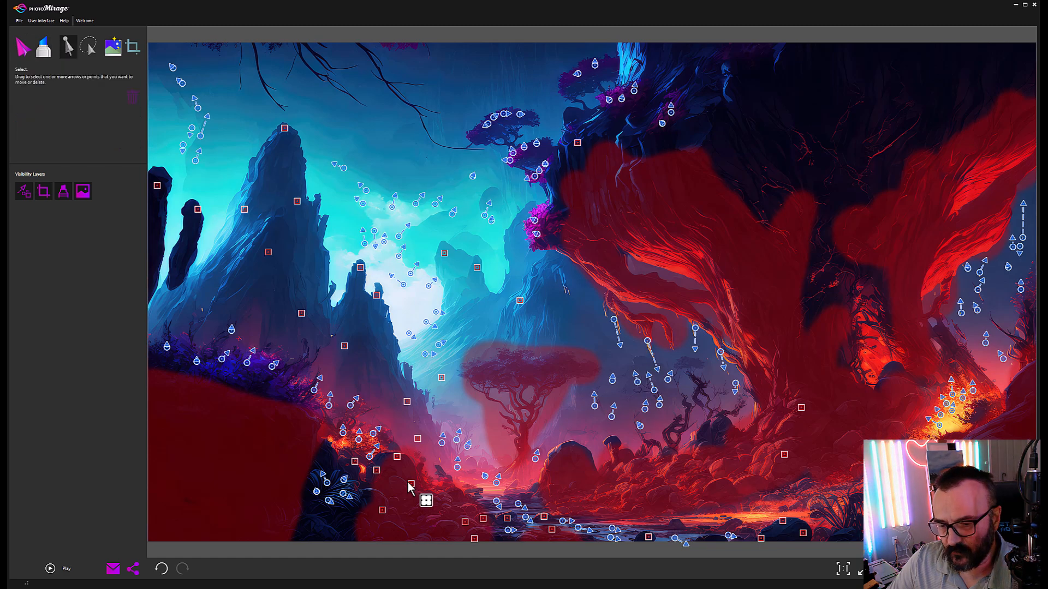
pyautogui.press('Delete')
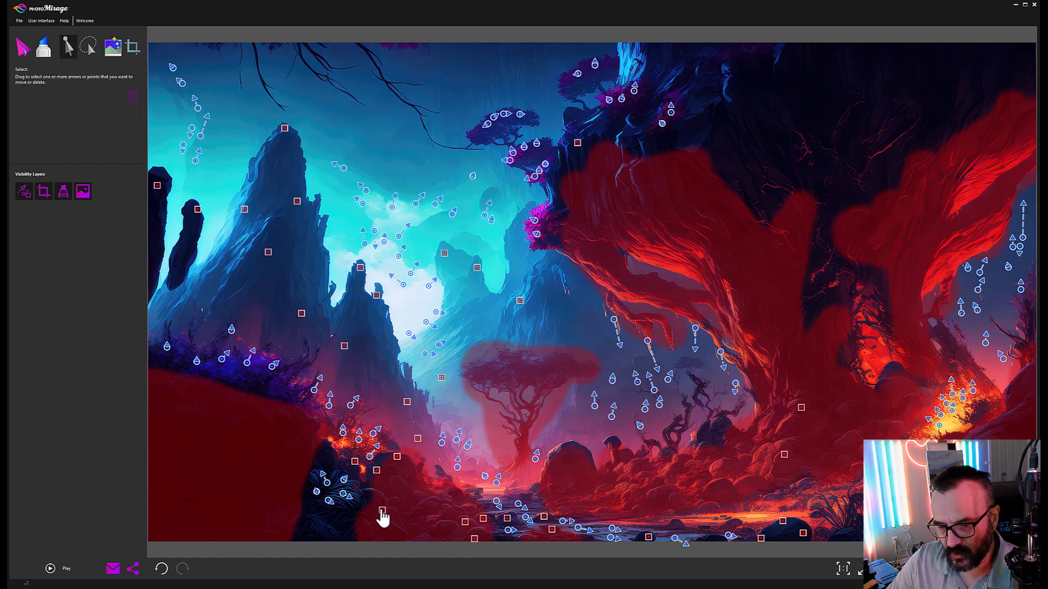
pyautogui.moveTo(382, 511); pyautogui.dragTo(386, 480)
# Step: Clear the selection, check the last edits with undo and redo, and preview the animation
pyautogui.click(473, 535)
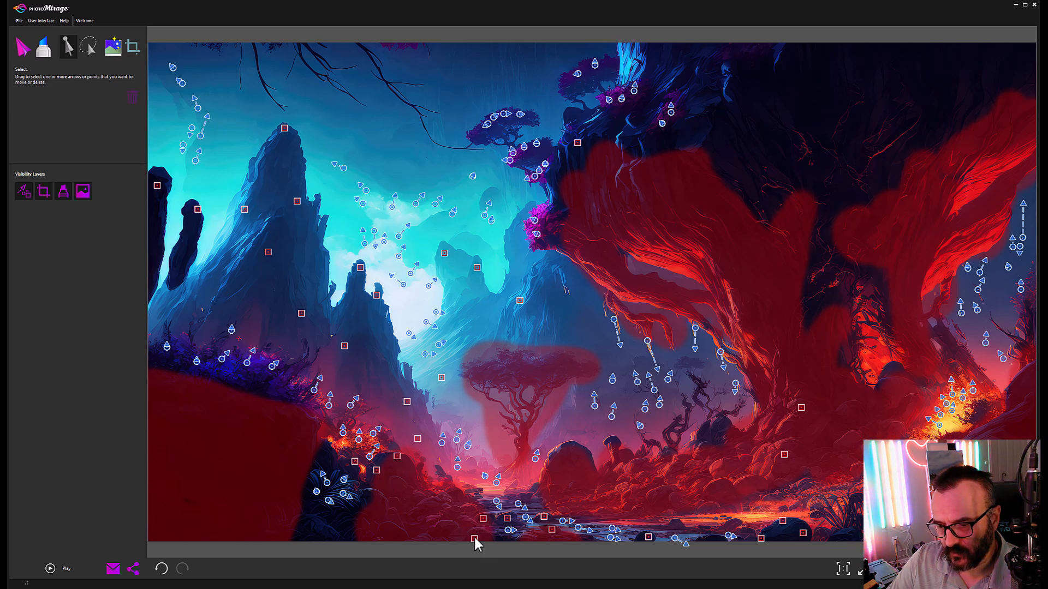
pyautogui.hotkey('ctrl', 'z')
pyautogui.hotkey('ctrl', 'z')
pyautogui.hotkey('ctrl', 'z')
pyautogui.hotkey('ctrl', 'y')
pyautogui.hotkey('ctrl', 'y')
pyautogui.hotkey('ctrl', 'y')
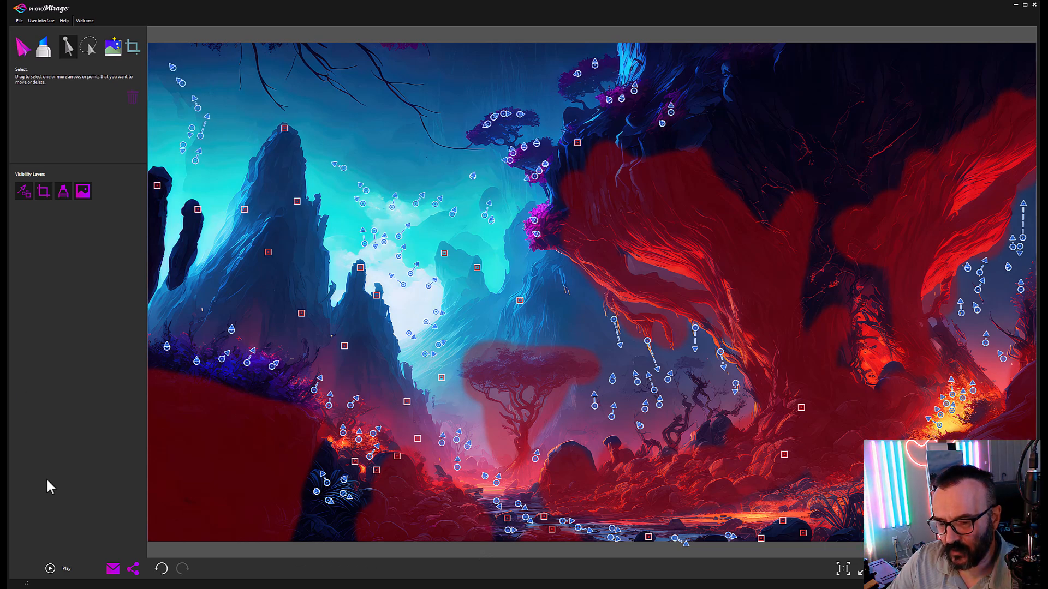
pyautogui.click(51, 568)
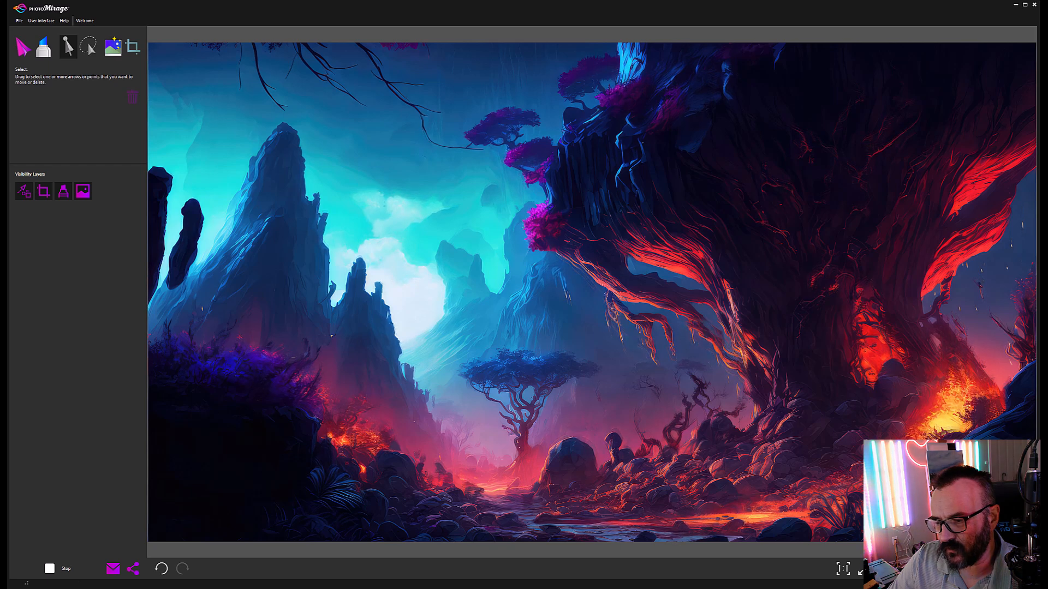
pyautogui.click(51, 569)
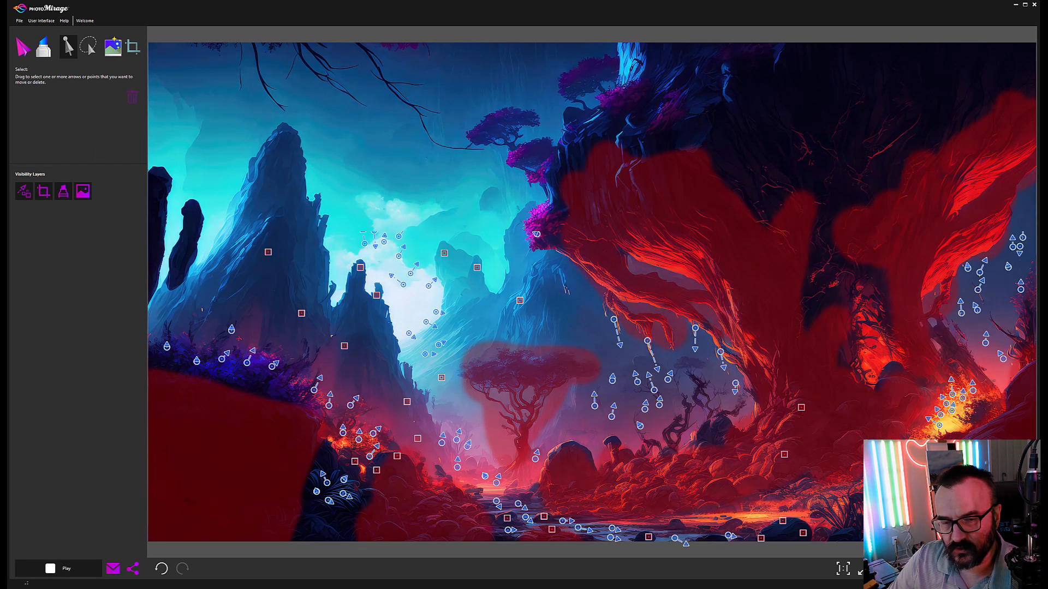
pyautogui.click(44, 46)
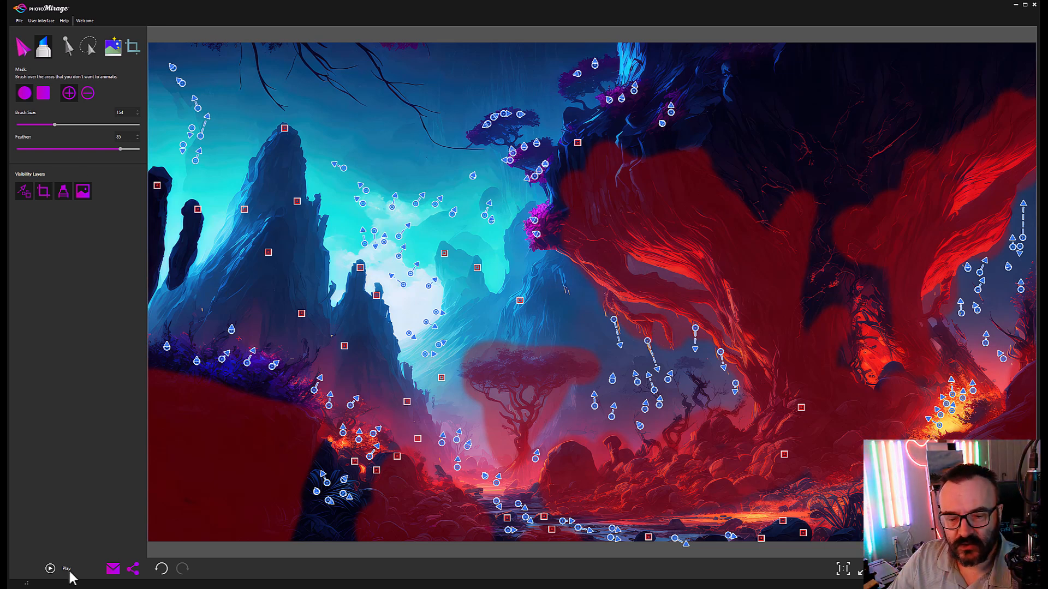
pyautogui.click(50, 569)
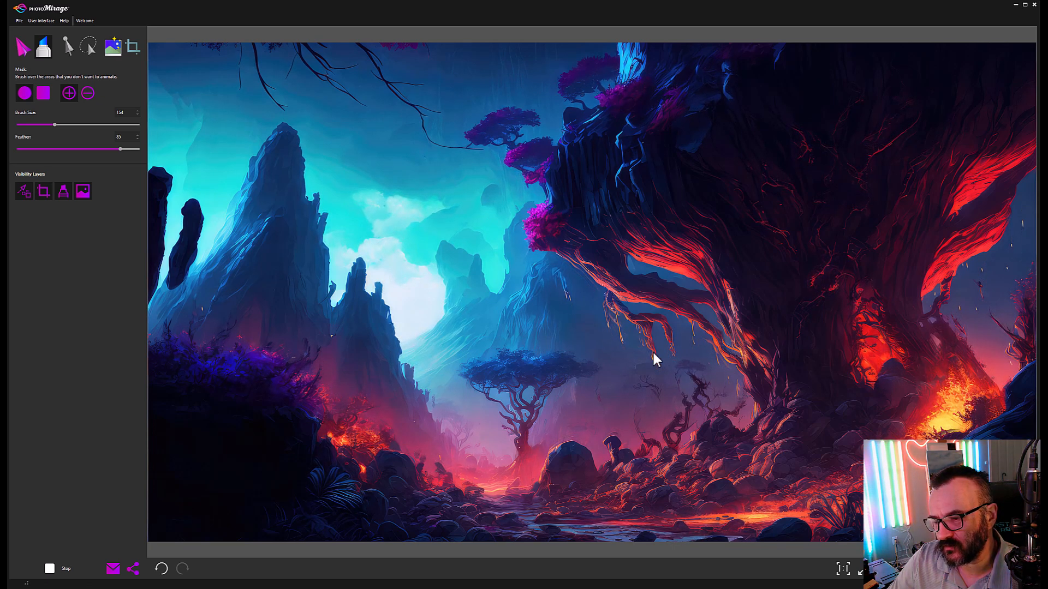
# Step: Stop the preview and delete two motion arrows on the left edge of the red-masked tree
pyautogui.click(48, 572)
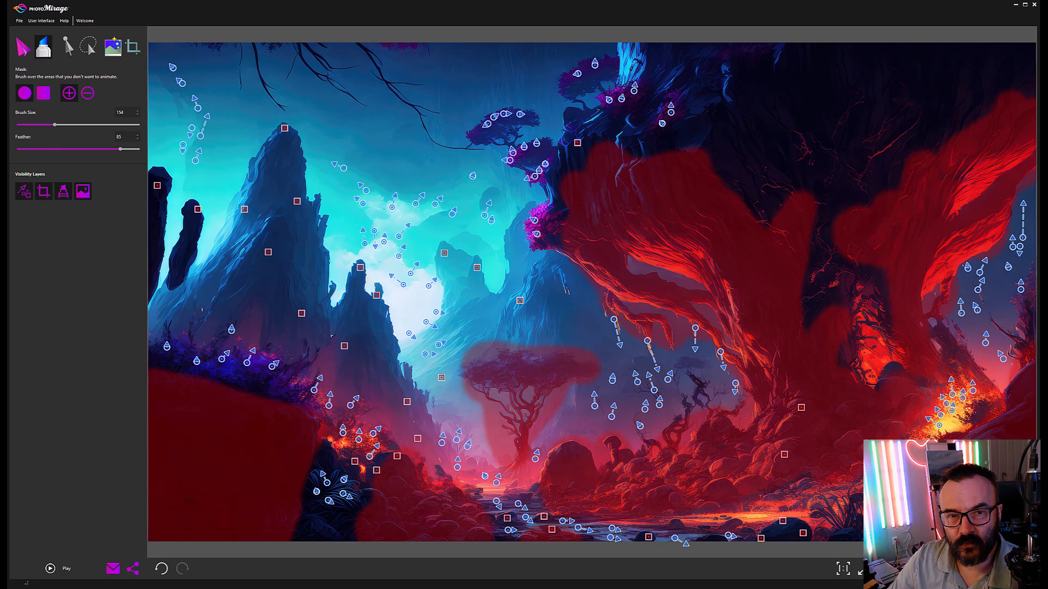
pyautogui.click(66, 48)
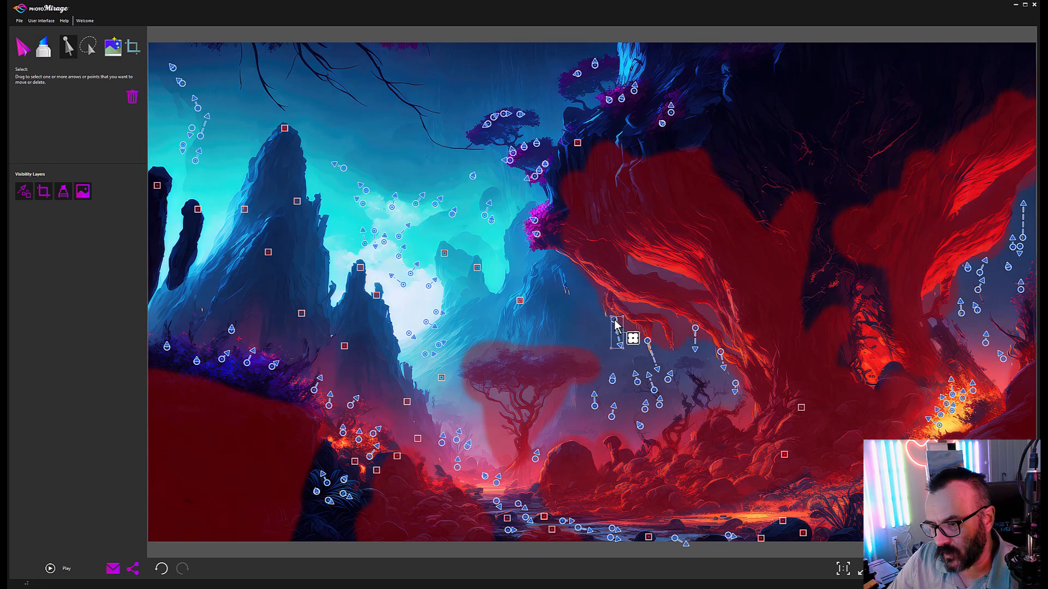
pyautogui.moveTo(602, 311); pyautogui.dragTo(645, 350)
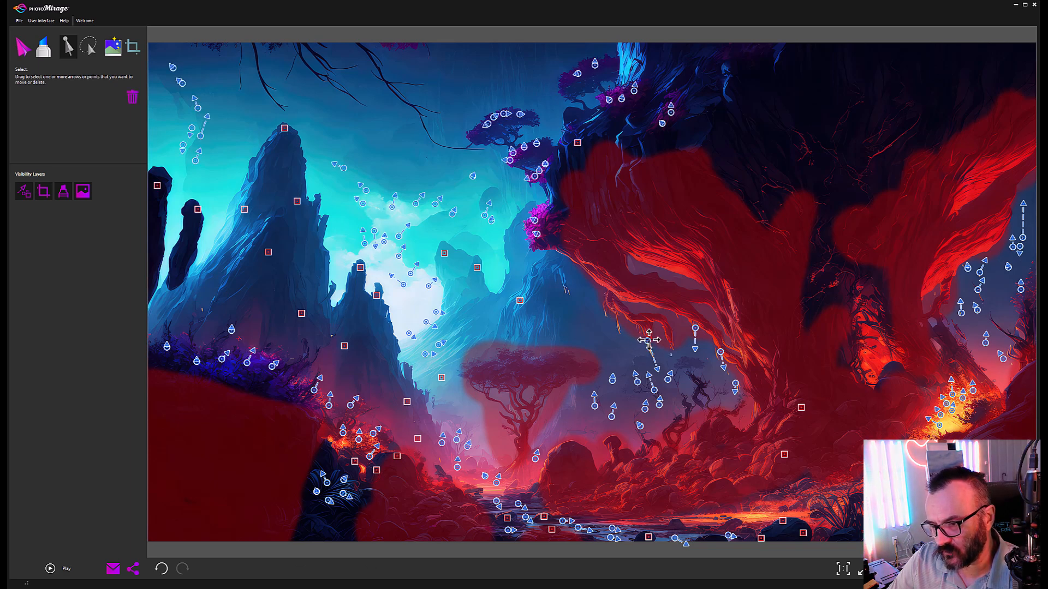
pyautogui.click(694, 328)
pyautogui.press('Delete')
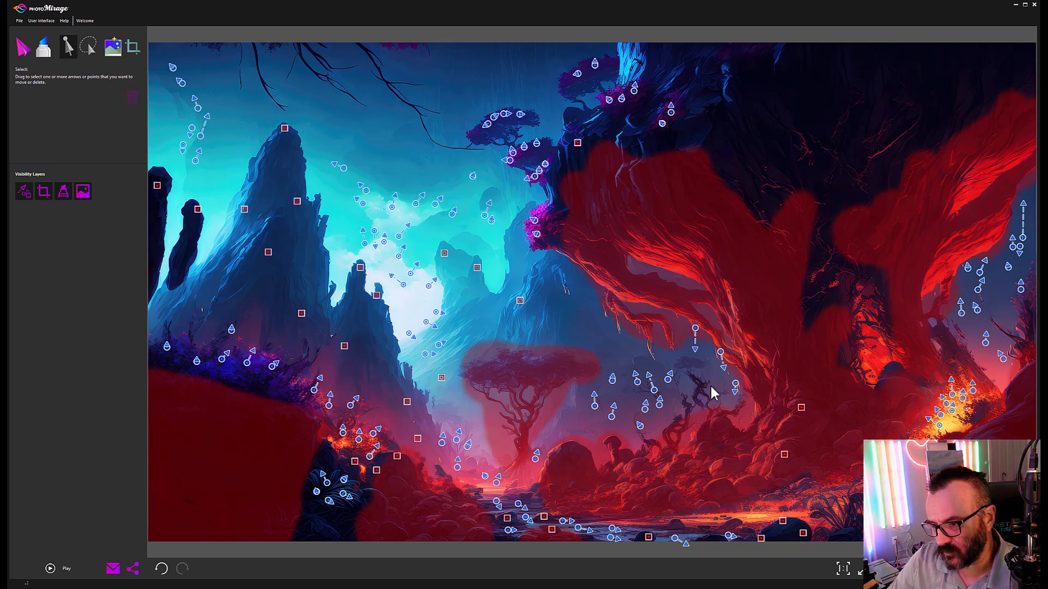
pyautogui.click(721, 356)
pyautogui.press('Delete')
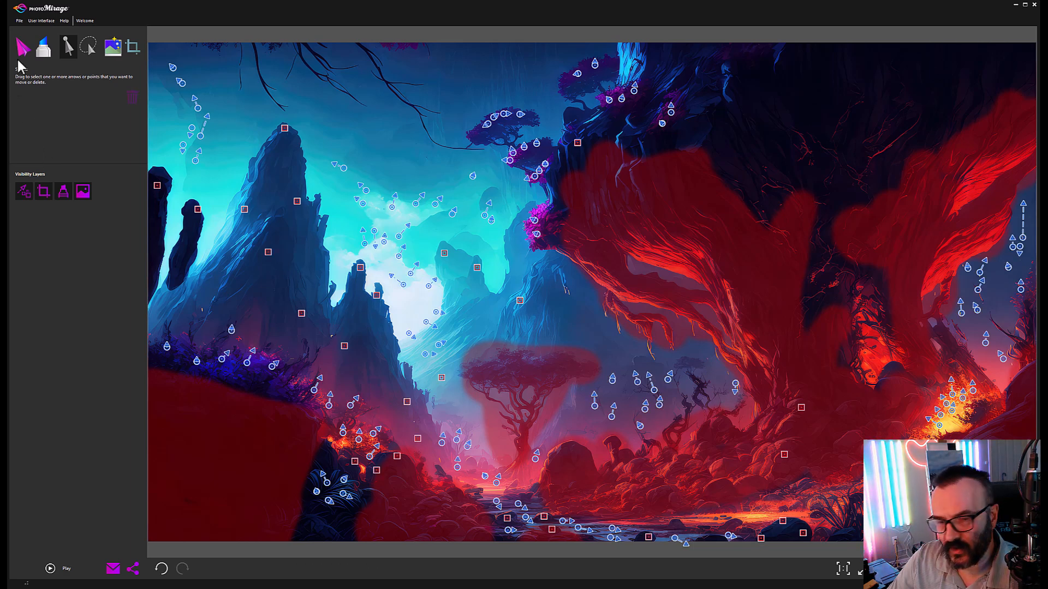
# Step: Add motion arrows above and right of the central tree and in the valley
pyautogui.click(21, 50)
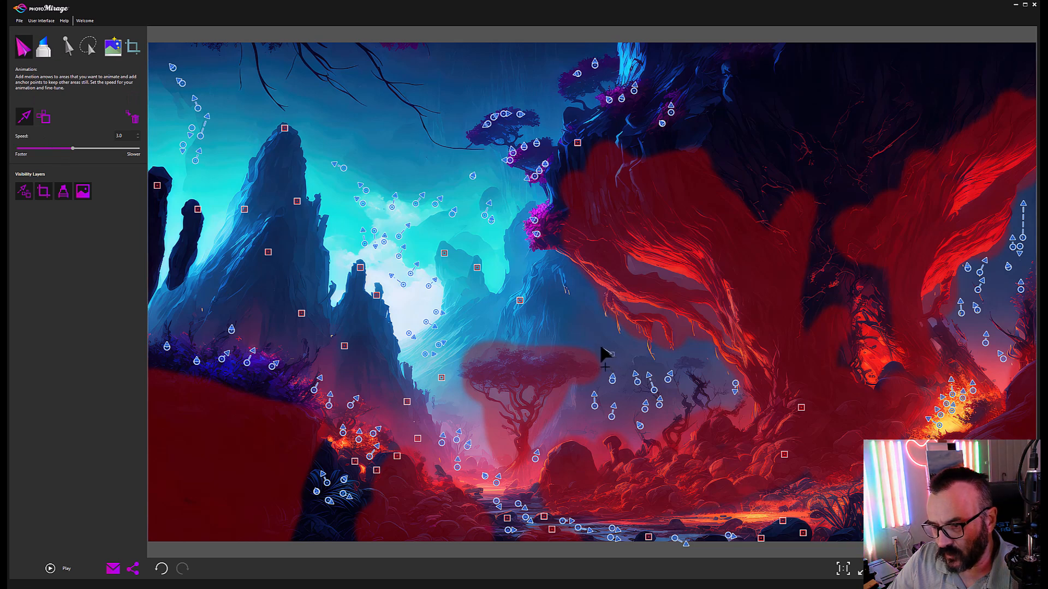
pyautogui.moveTo(580, 325); pyautogui.dragTo(573, 316)
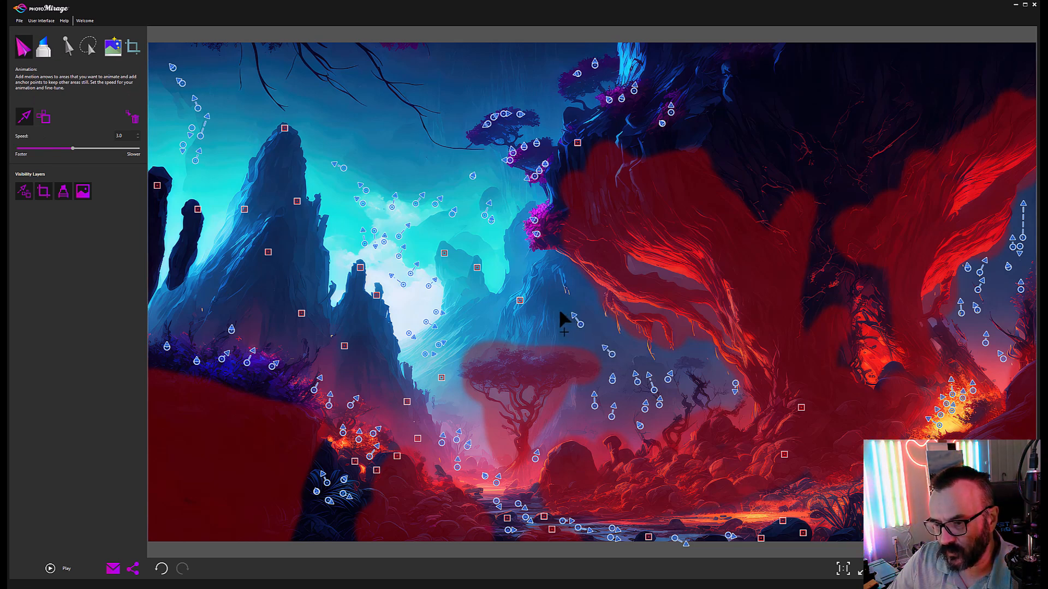
pyautogui.moveTo(541, 271); pyautogui.dragTo(535, 267)
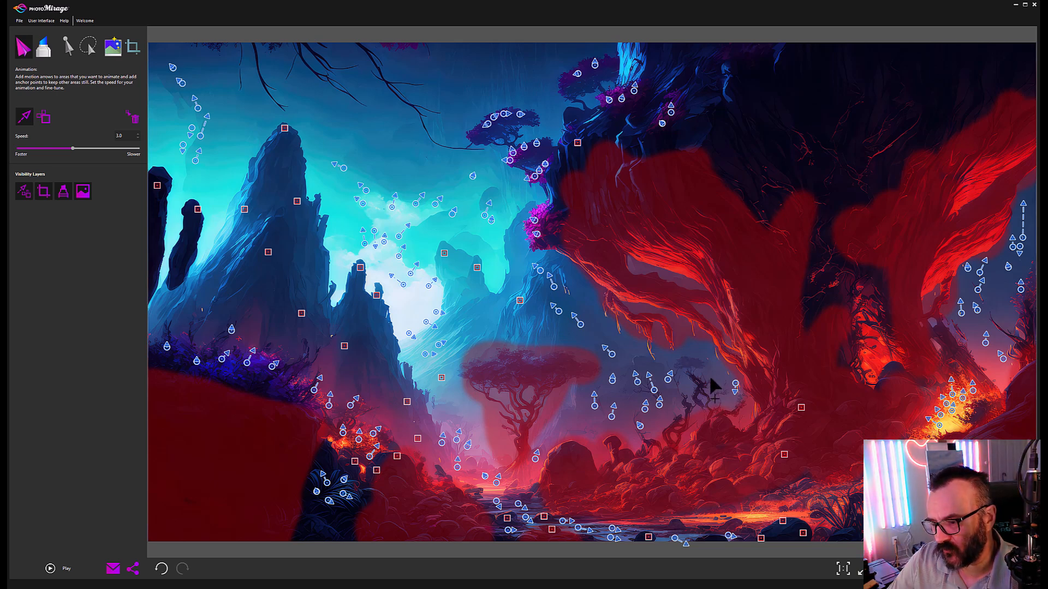
pyautogui.moveTo(713, 389)
pyautogui.mouseDown()
pyautogui.moveTo(687, 371)
pyautogui.moveTo(674, 384)
pyautogui.moveTo(683, 384)
pyautogui.moveTo(626, 394)
pyautogui.moveTo(626, 382)
pyautogui.moveTo(586, 428)
pyautogui.moveTo(585, 398)
pyautogui.mouseUp()
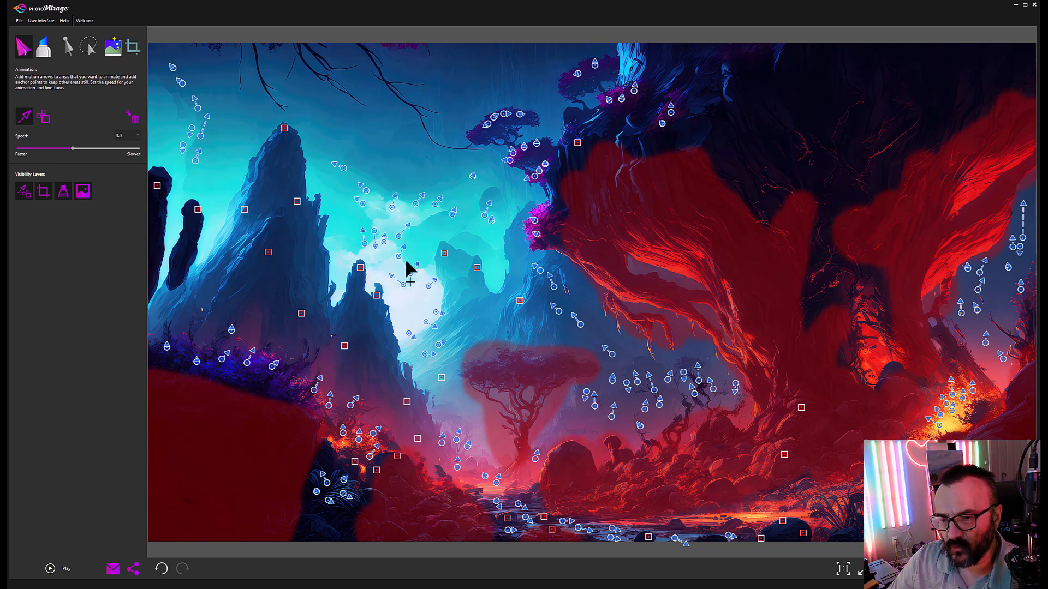
# Step: Add upward arrows in the sky, plus arrows in the dark right gap and lower-left foliage
pyautogui.moveTo(406, 262); pyautogui.dragTo(420, 239)
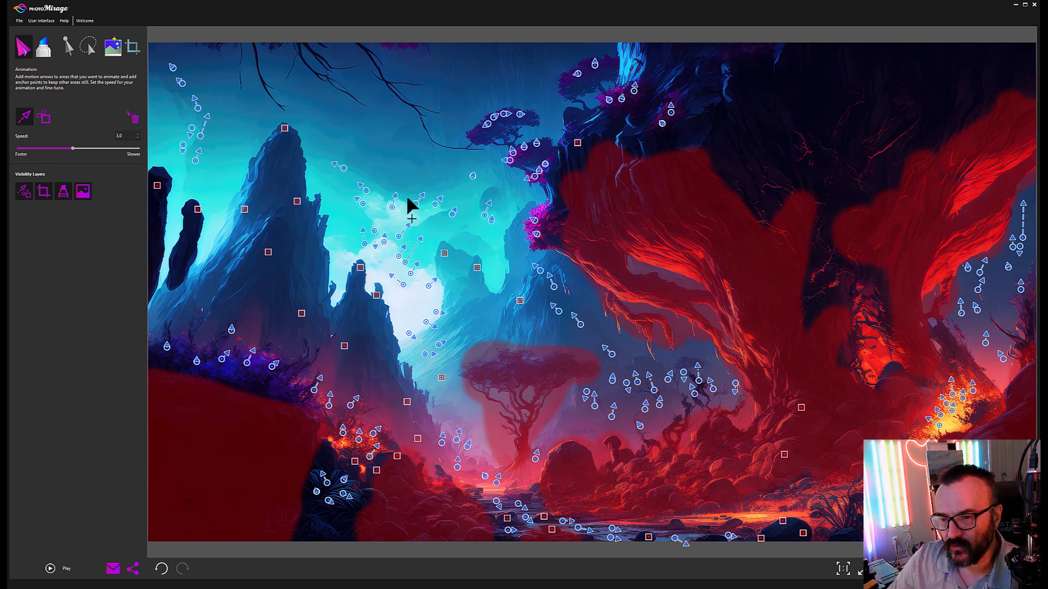
pyautogui.moveTo(402, 203); pyautogui.dragTo(410, 173)
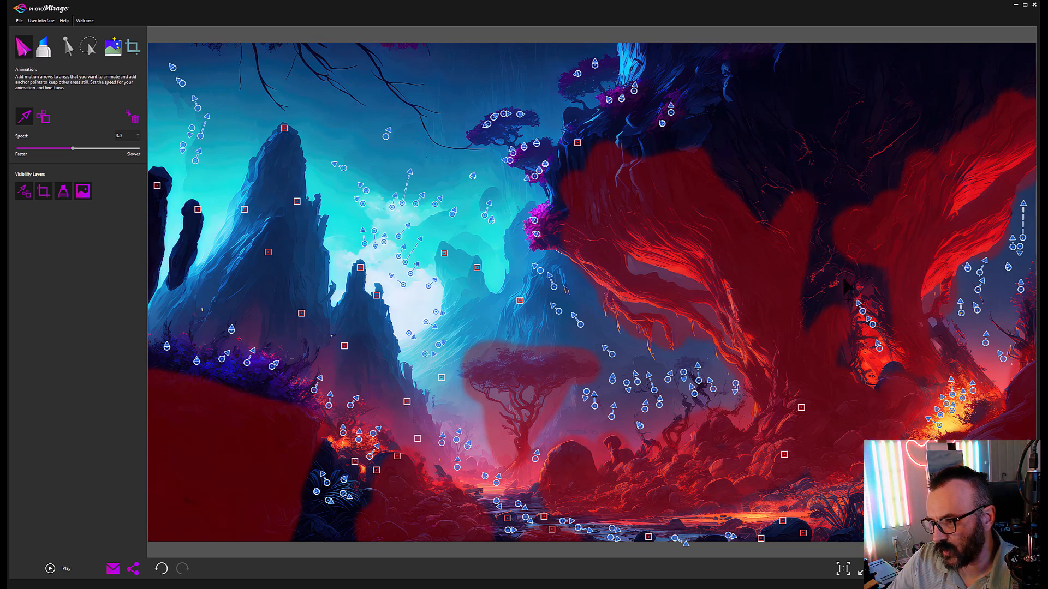
pyautogui.moveTo(863, 313); pyautogui.dragTo(870, 374)
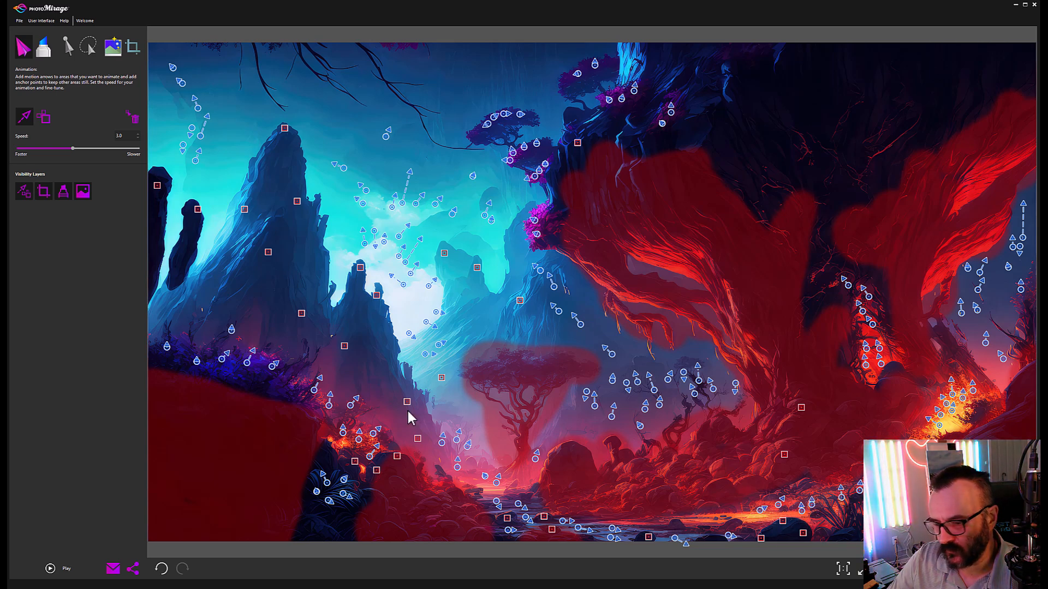
pyautogui.moveTo(286, 384); pyautogui.dragTo(295, 374)
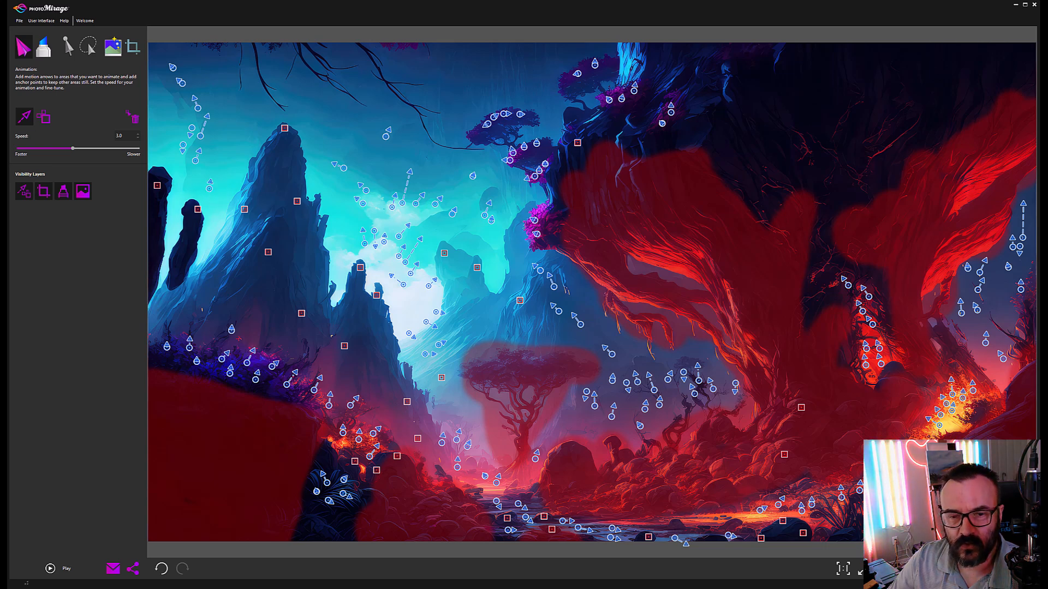
# Step: Play a preview of the updated landscape animation
pyautogui.click(51, 569)
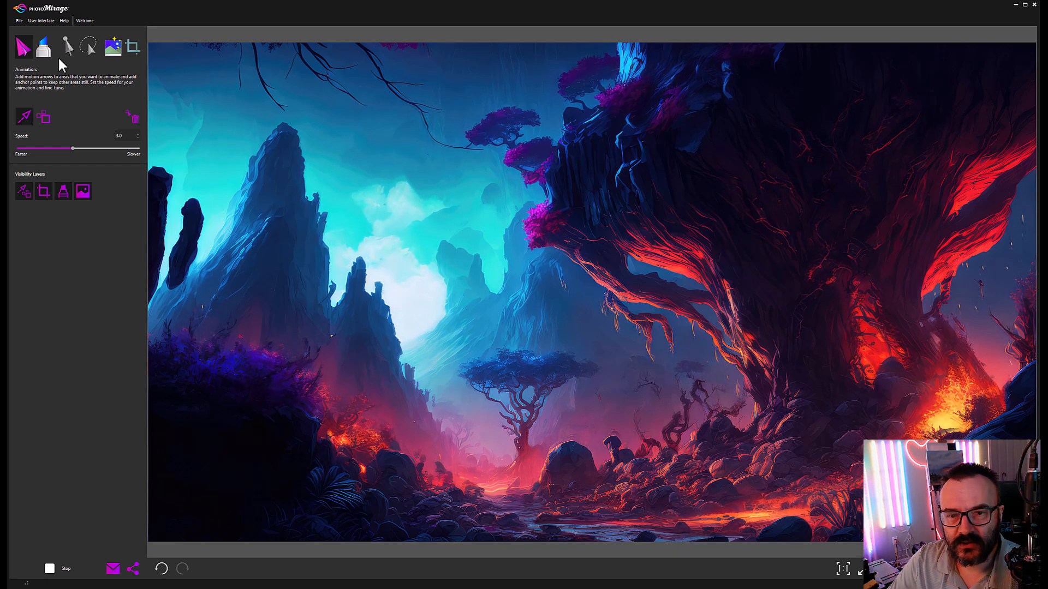
# Step: Stop the preview and paint the freeze mask over the rock spire left of centre at brush size 90
pyautogui.click(50, 569)
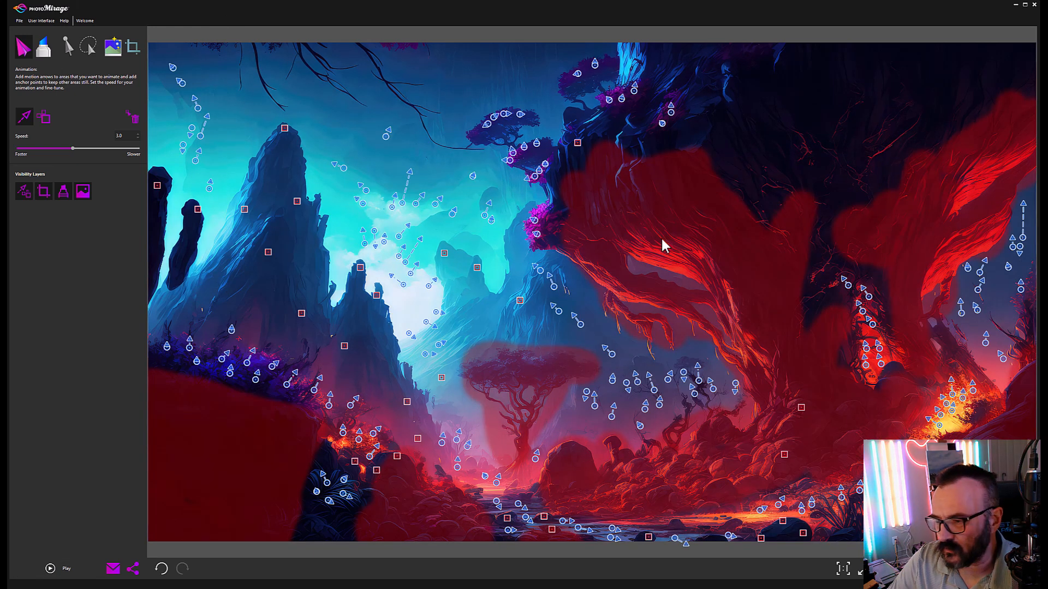
pyautogui.click(43, 48)
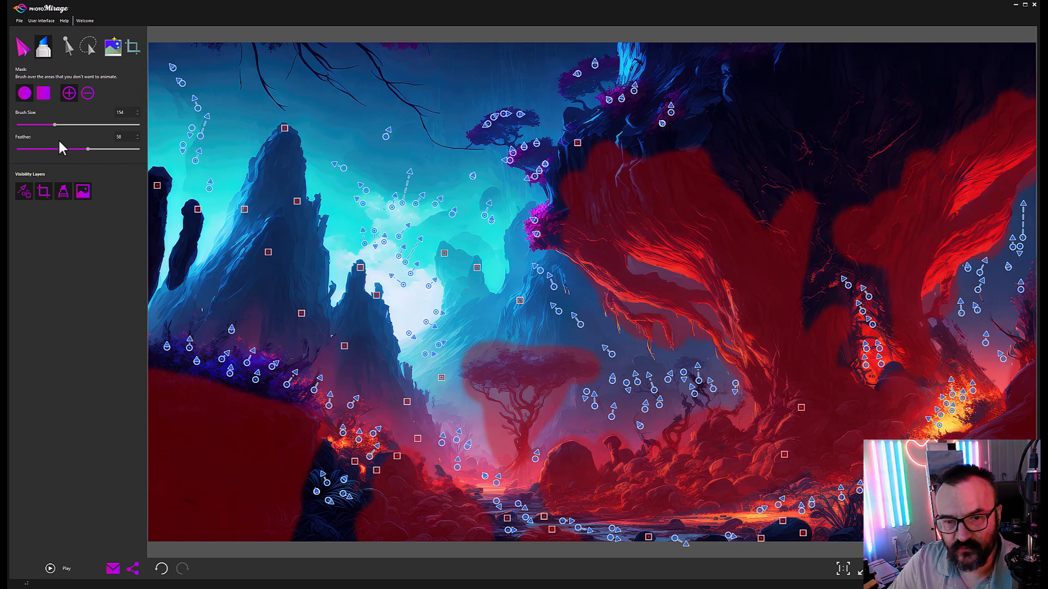
pyautogui.moveTo(54, 125); pyautogui.dragTo(38, 124)
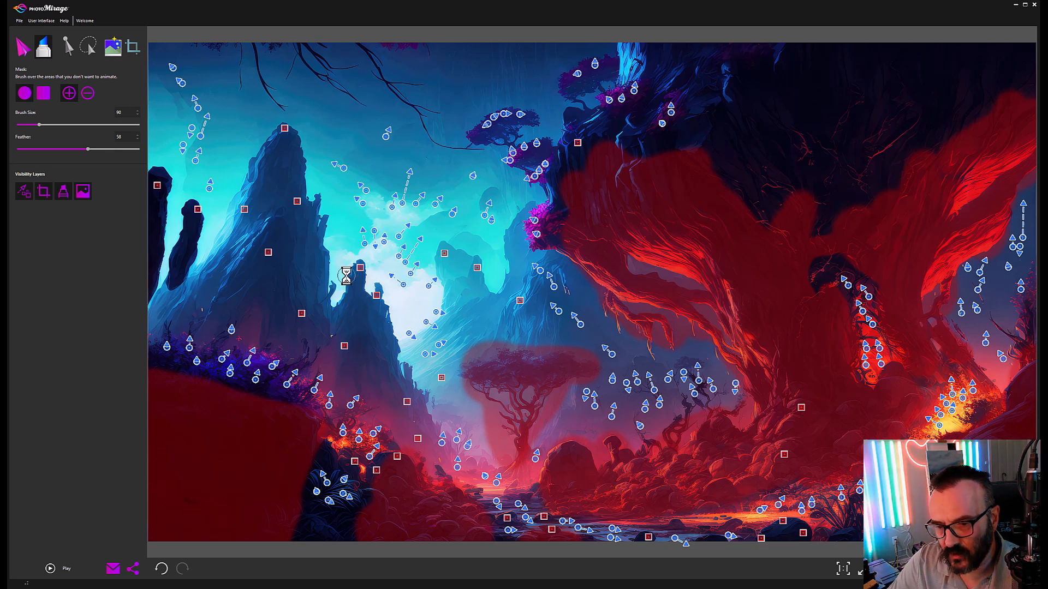
pyautogui.moveTo(356, 288)
pyautogui.mouseDown()
pyautogui.moveTo(353, 324)
pyautogui.moveTo(346, 312)
pyautogui.moveTo(376, 325)
pyautogui.moveTo(359, 347)
pyautogui.mouseUp()
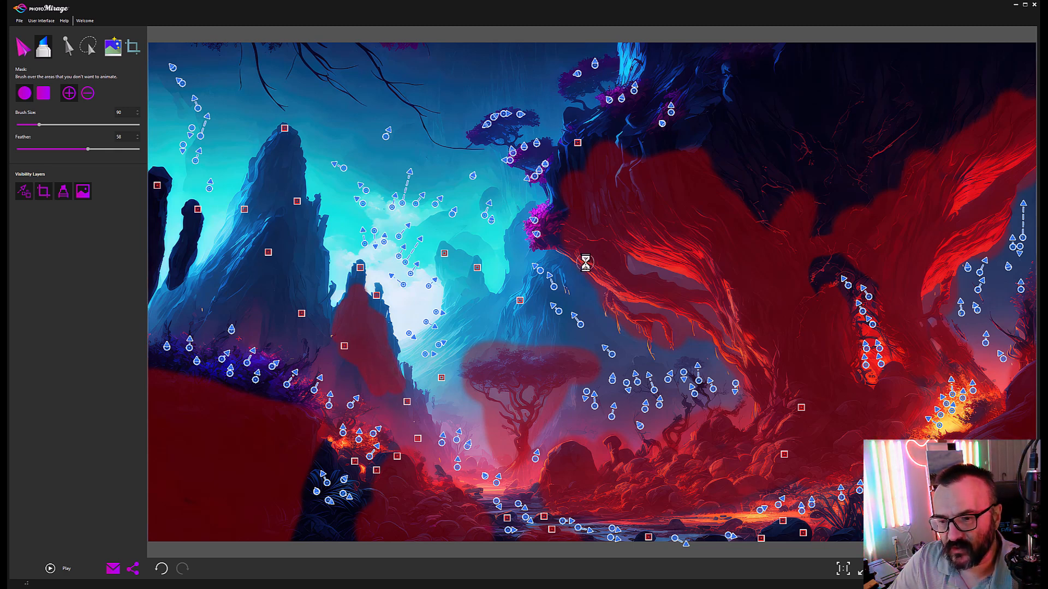
# Step: In File > Export, set loop duration to 30 s, frame rate to 30 Fps and quality to High
pyautogui.click(20, 21)
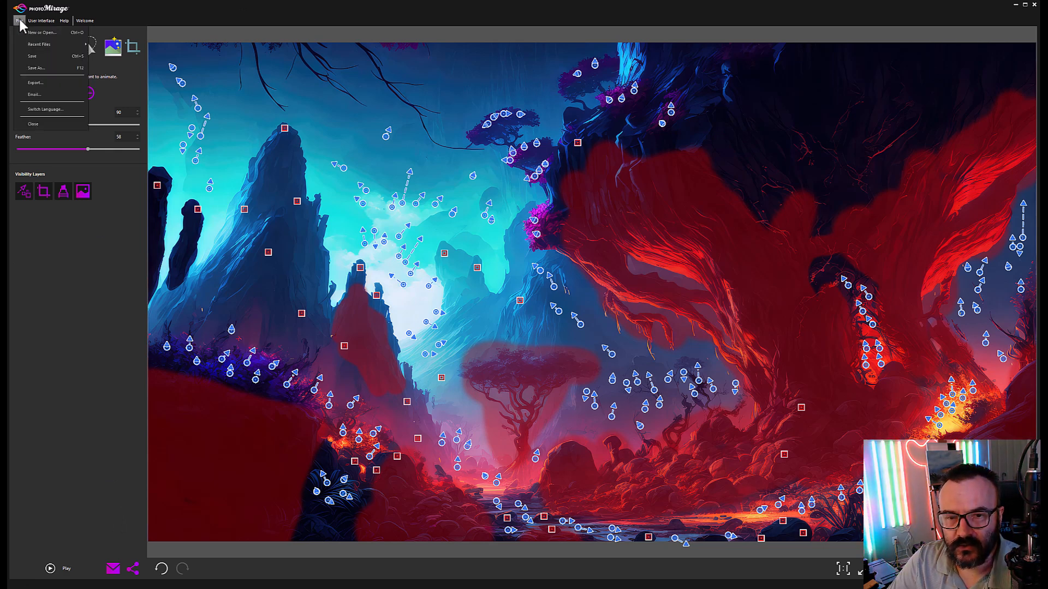
pyautogui.click(41, 82)
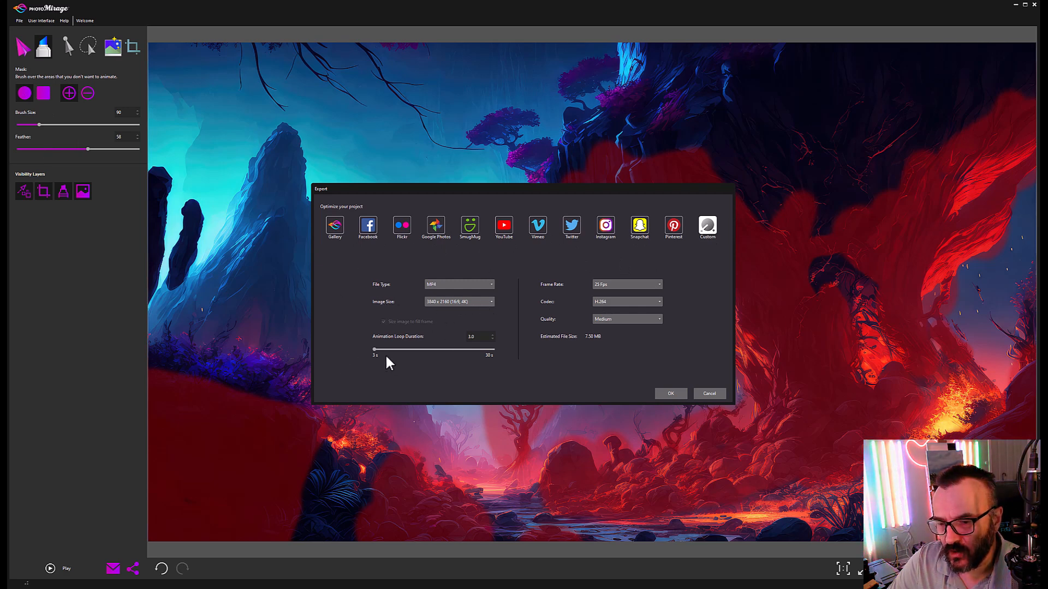
pyautogui.moveTo(373, 349); pyautogui.dragTo(503, 353)
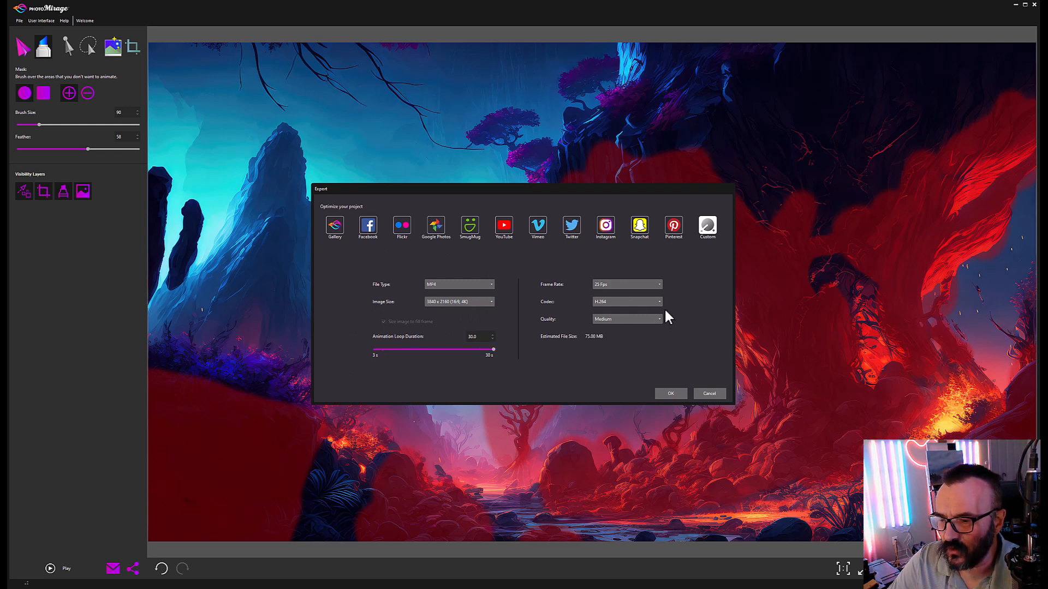
pyautogui.click(658, 285)
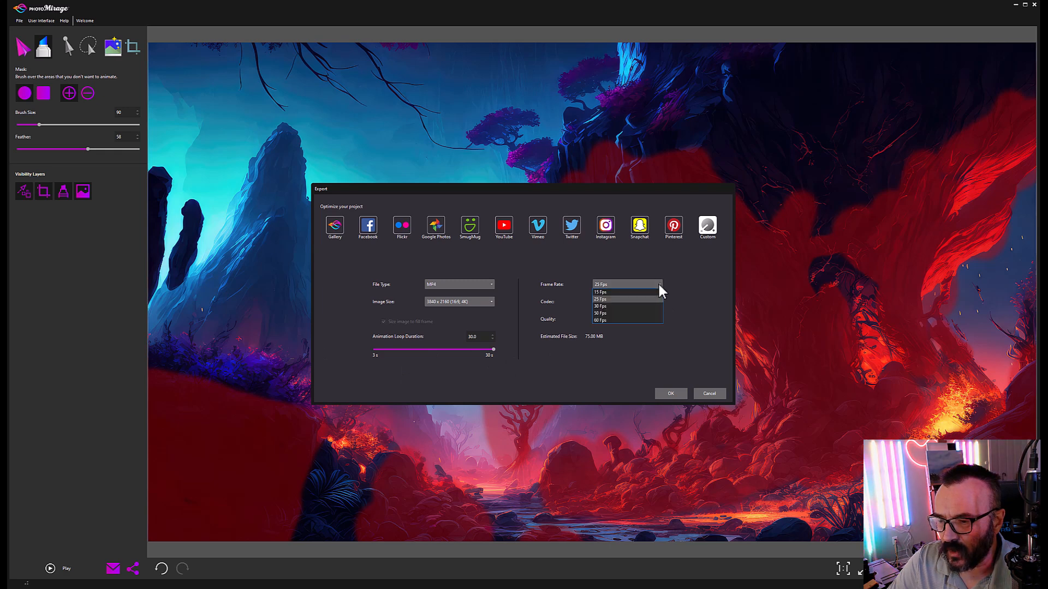
pyautogui.click(626, 308)
pyautogui.click(644, 319)
pyautogui.click(610, 339)
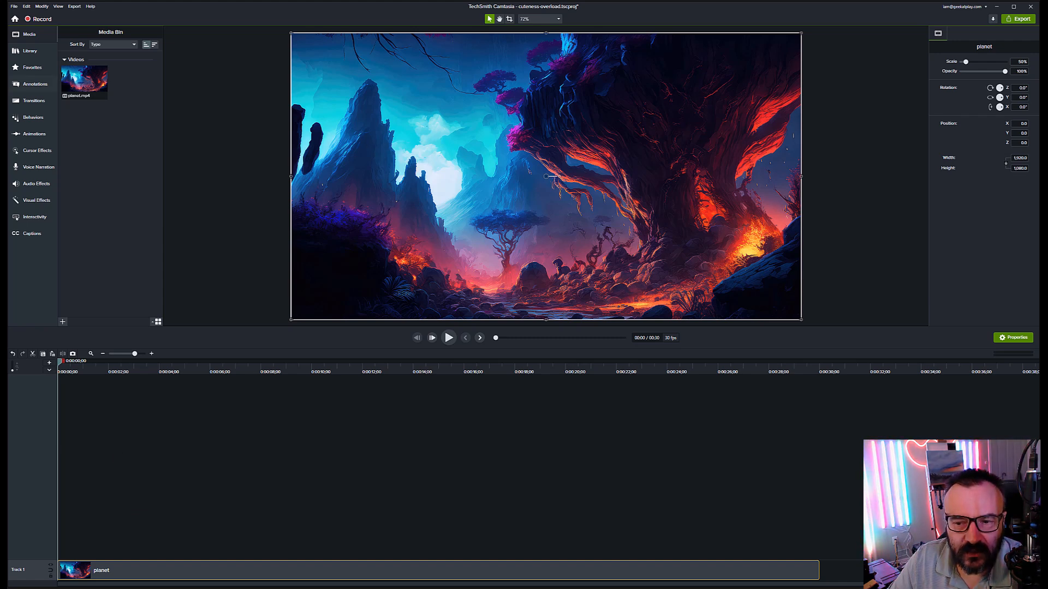
# Step: Switch from Camtasia to the Particle Illusion window with its emitter library
pyautogui.hotkey('alt', 'Tab')
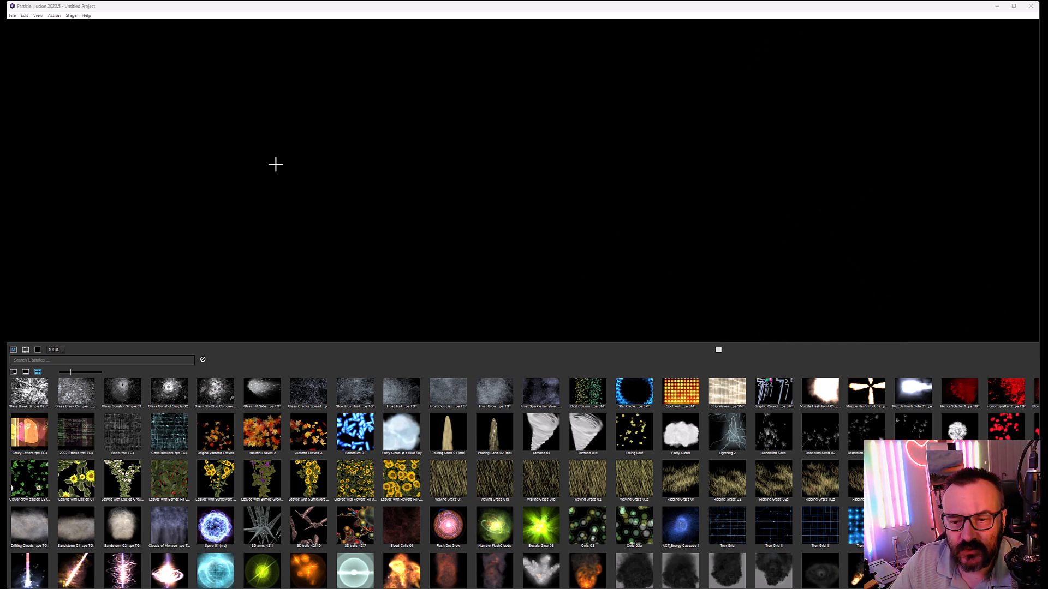
# Step: Load the Glass Cracks Spread emitter from the library to preview it on the stage
pyautogui.click(310, 392)
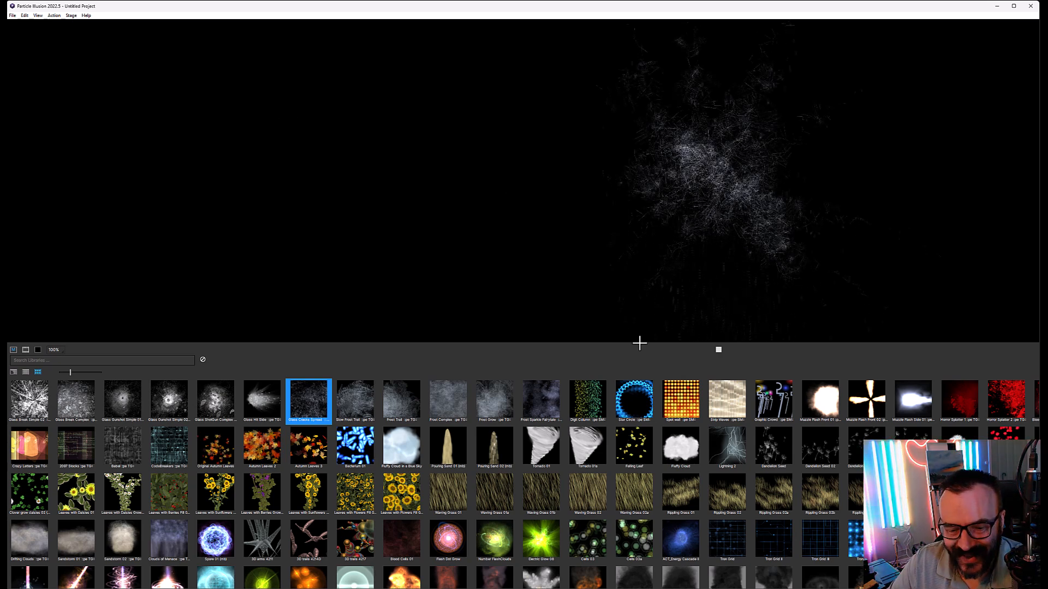
# Step: Minimize Particle Illusion and browse the 6,525 'particles overlay' stock video results in Envato Elements
pyautogui.click(996, 6)
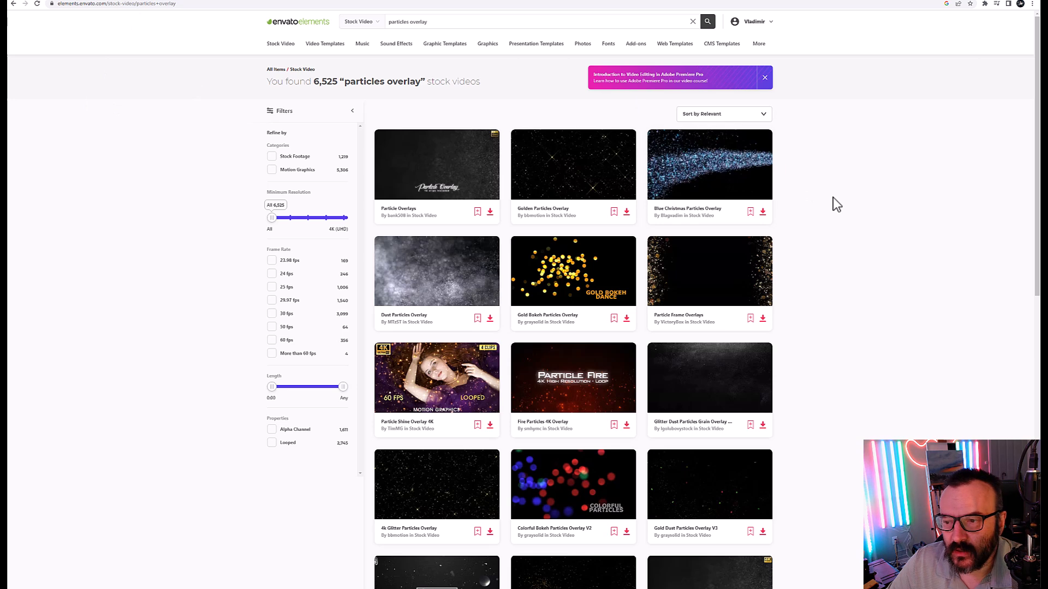
pyautogui.scroll(-3, 842, 228)
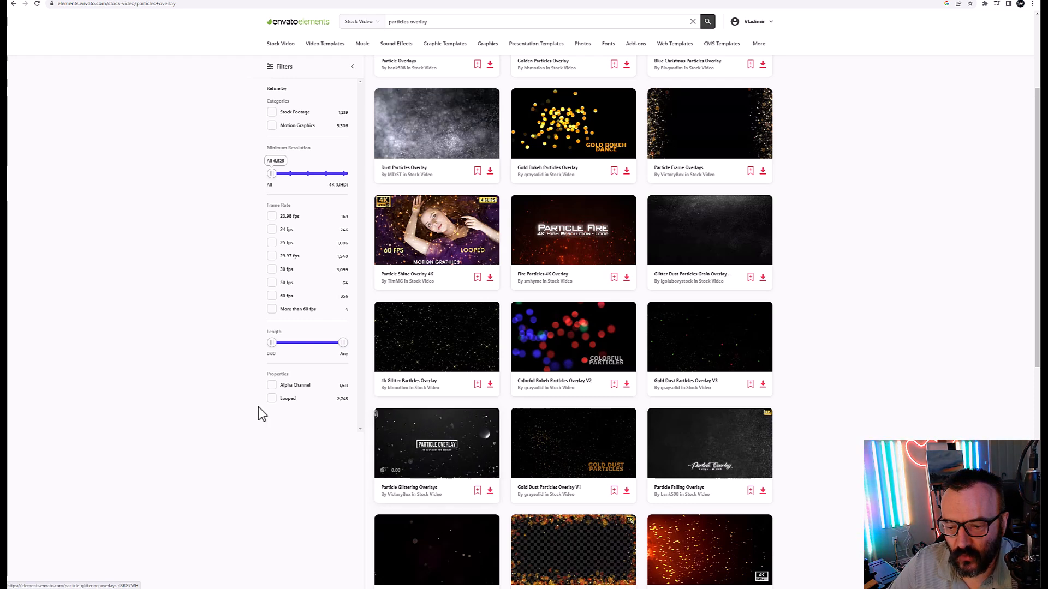
pyautogui.scroll(-2, 349, 401)
pyautogui.scroll(-2, 441, 439)
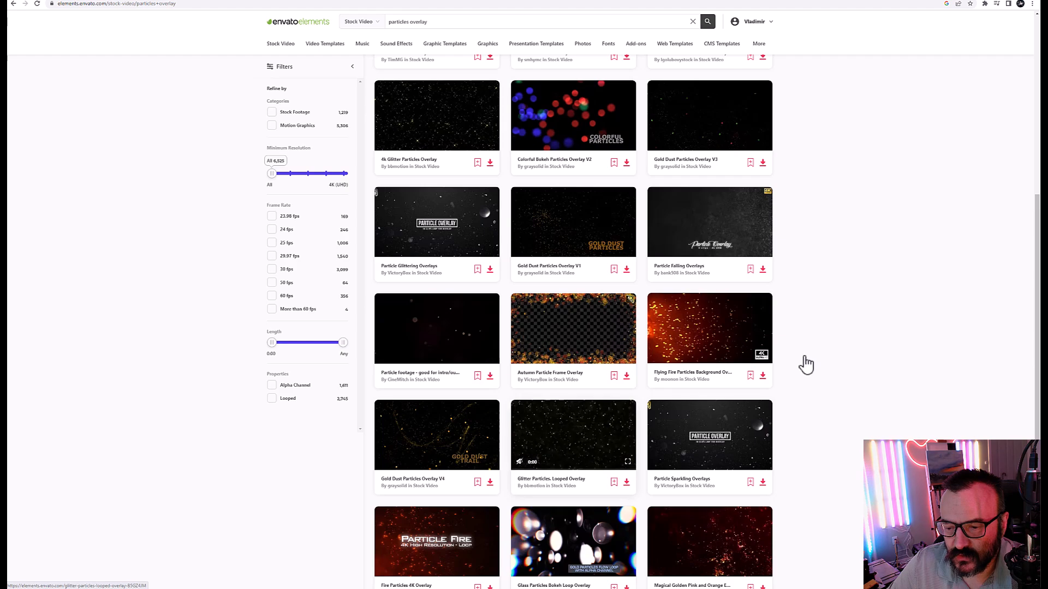
pyautogui.scroll(-4, 876, 334)
pyautogui.scroll(3, 875, 332)
pyautogui.scroll(6, 875, 332)
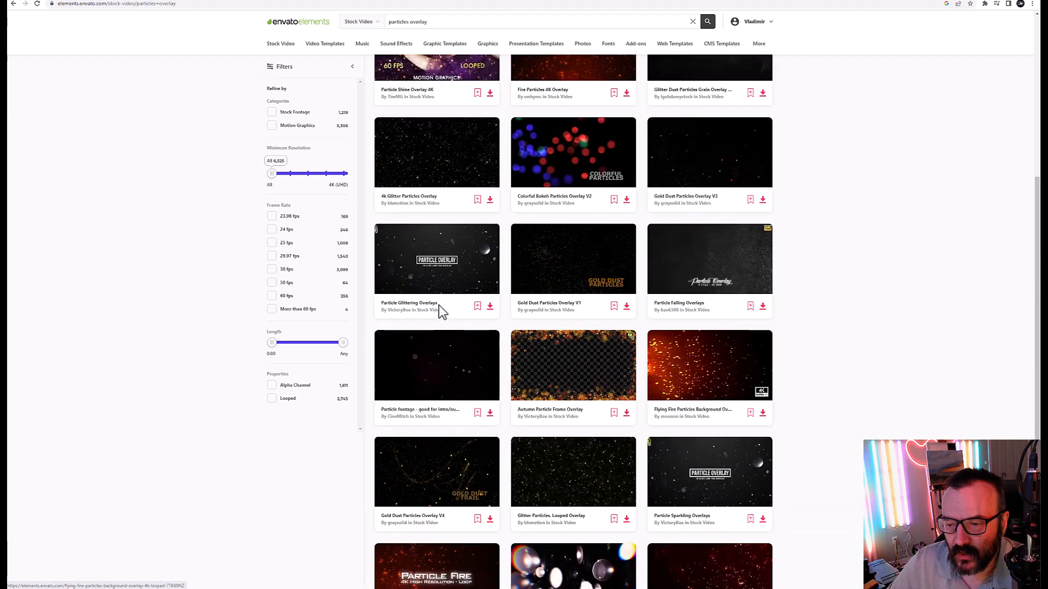
pyautogui.scroll(2, 829, 270)
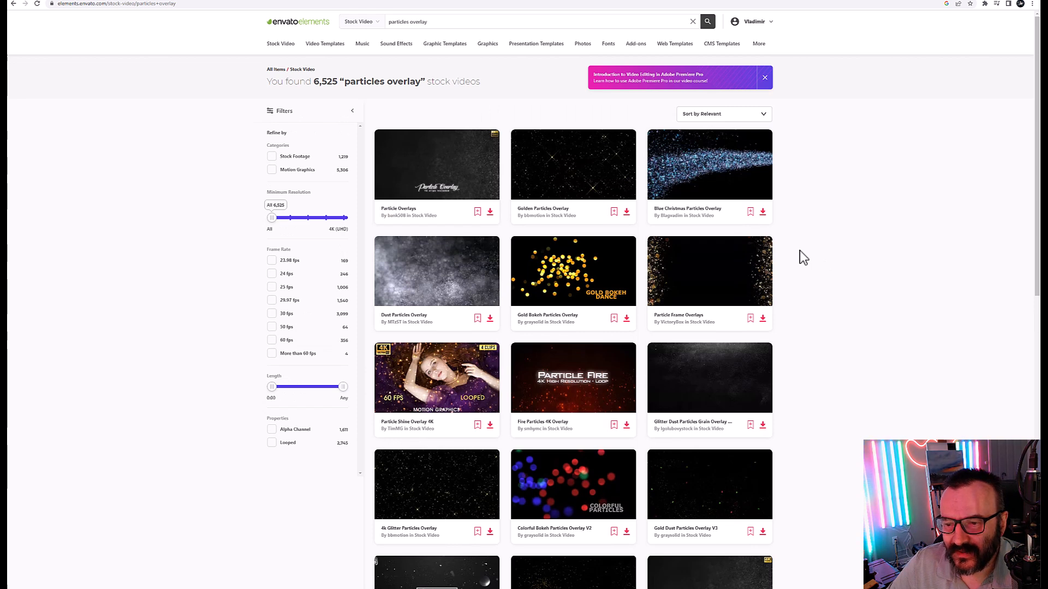
pyautogui.moveTo(403, 164)
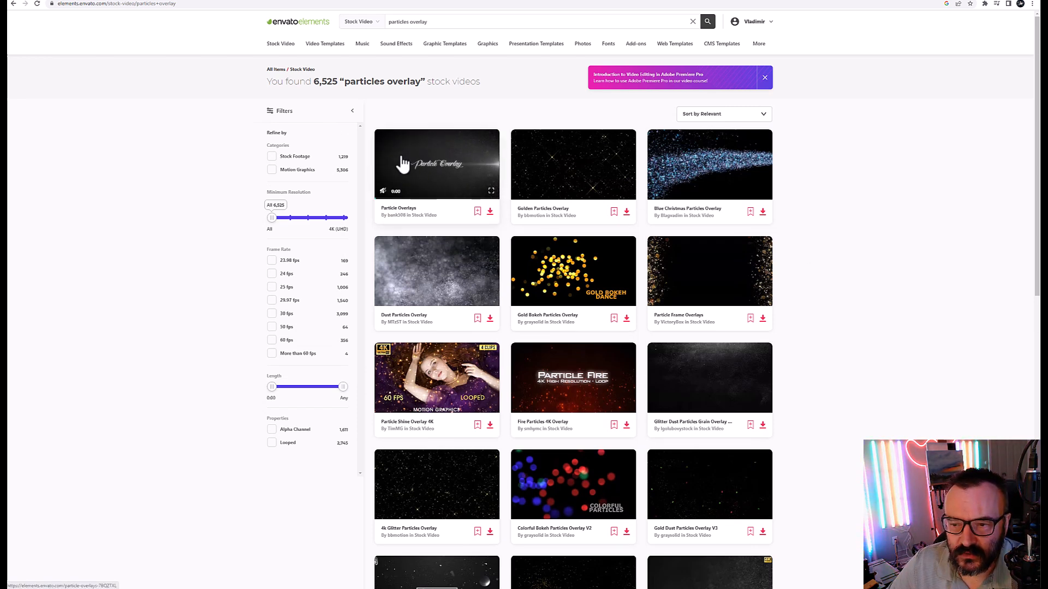
pyautogui.moveTo(425, 260)
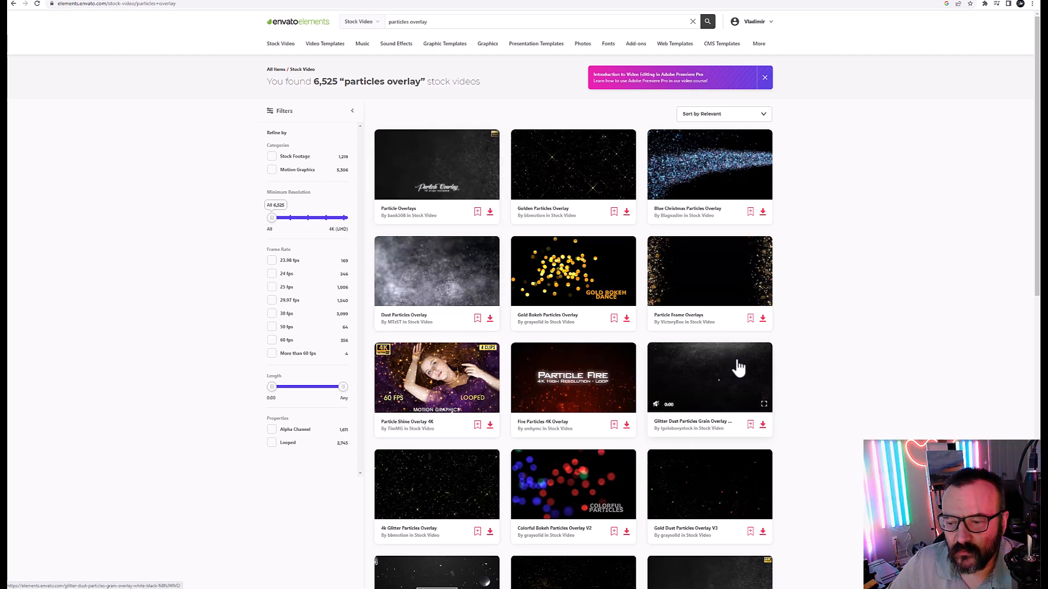
pyautogui.scroll(-6, 734, 368)
pyautogui.scroll(-6, 725, 374)
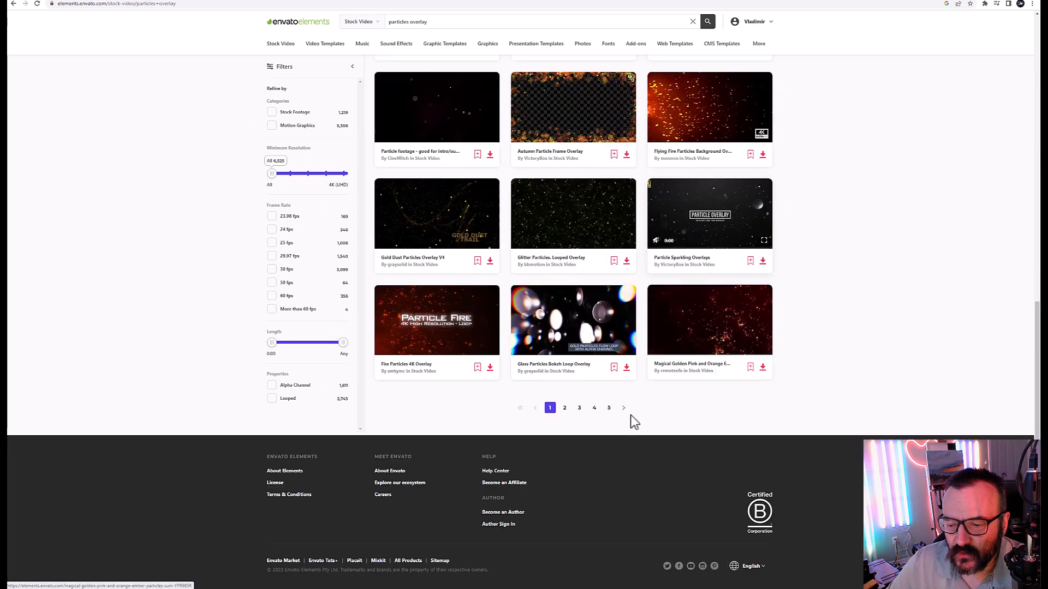
# Step: Go to page 2 of the 'particles overlay' results and preview its thumbnails
pyautogui.click(564, 409)
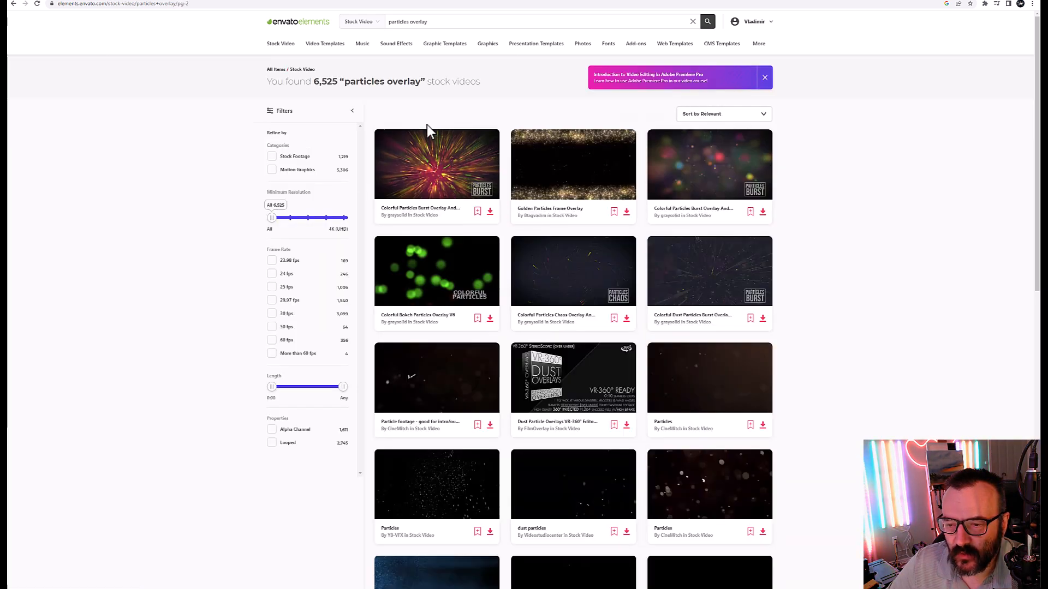
pyautogui.scroll(-1, 756, 259)
pyautogui.moveTo(434, 393)
pyautogui.scroll(-3, 435, 393)
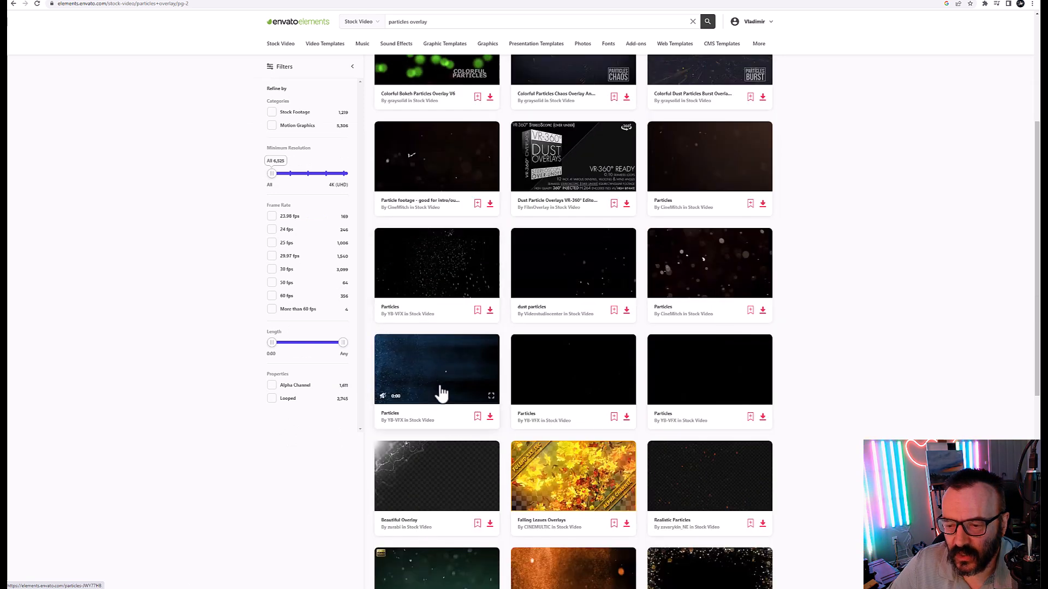
pyautogui.moveTo(628, 392)
pyautogui.moveTo(730, 490)
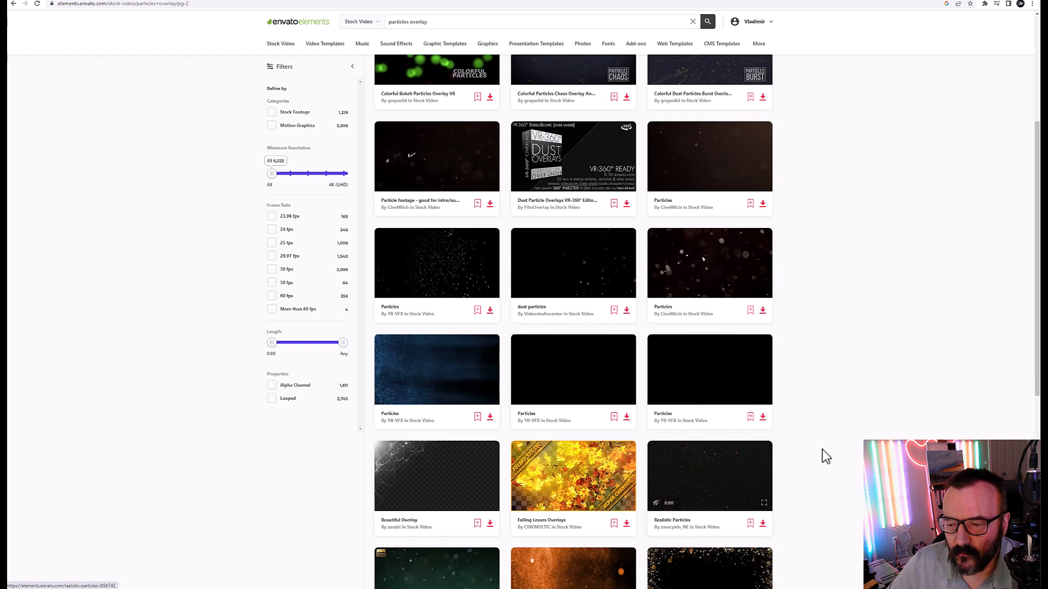
pyautogui.scroll(-4, 823, 453)
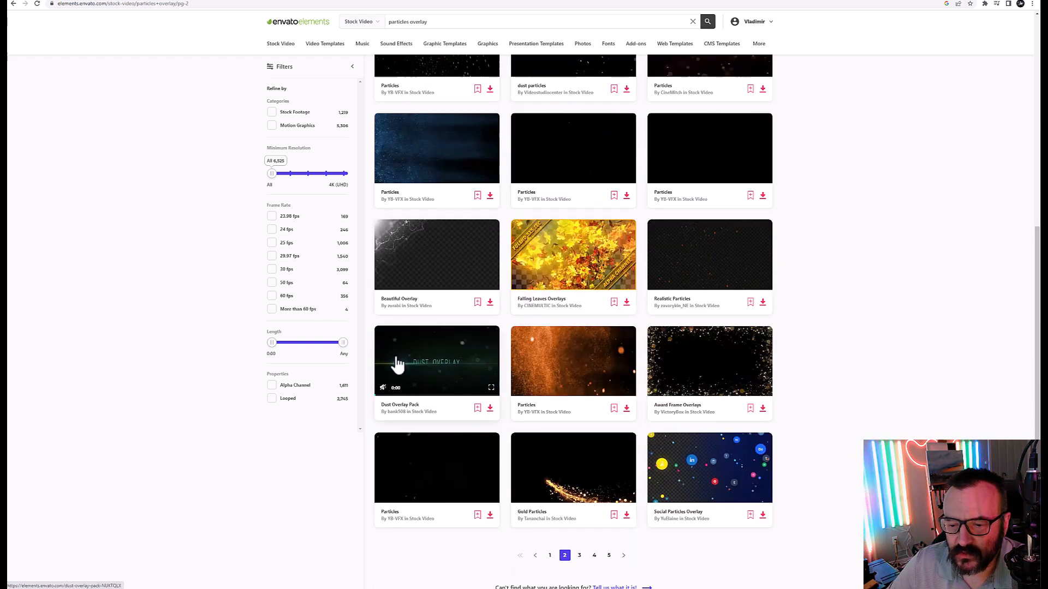
pyautogui.moveTo(428, 475)
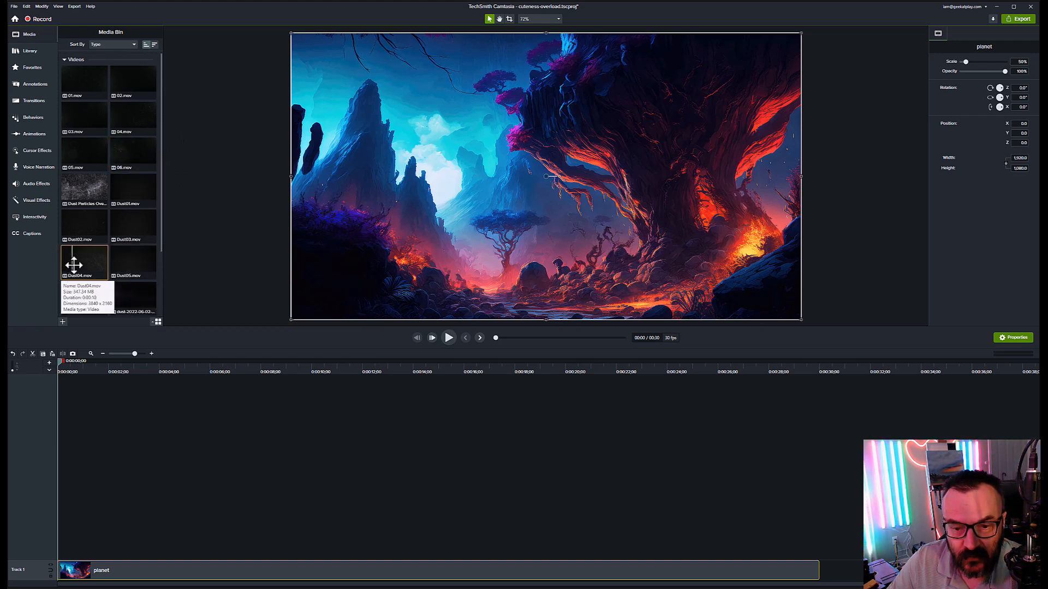
# Step: Place the dust-on-black clip on Track 2 above the planet and scrub to about 11 seconds
pyautogui.scroll(-4, 115, 142)
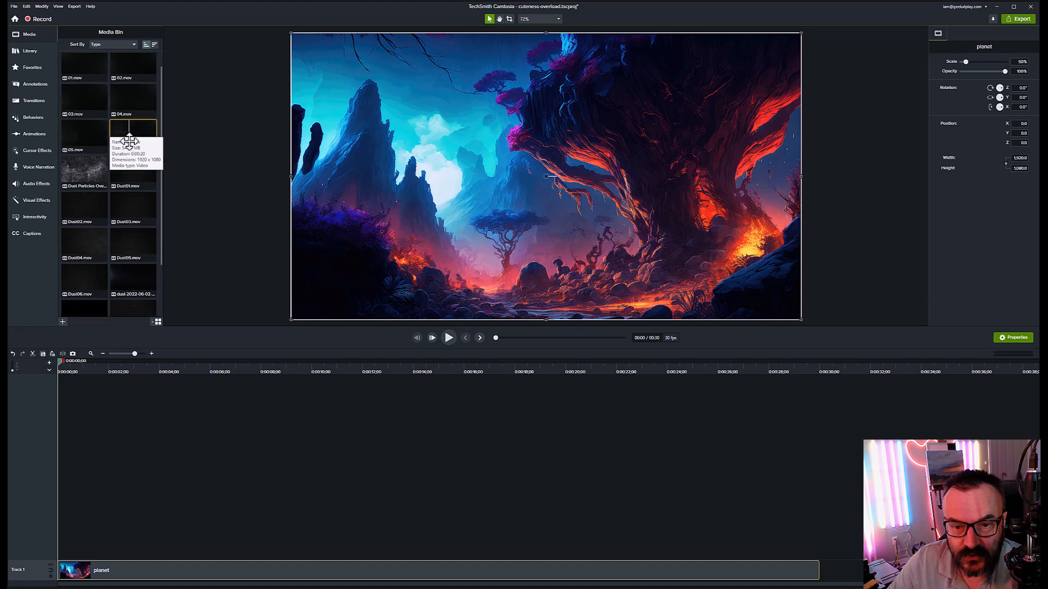
pyautogui.moveTo(153, 354); pyautogui.dragTo(24, 552)
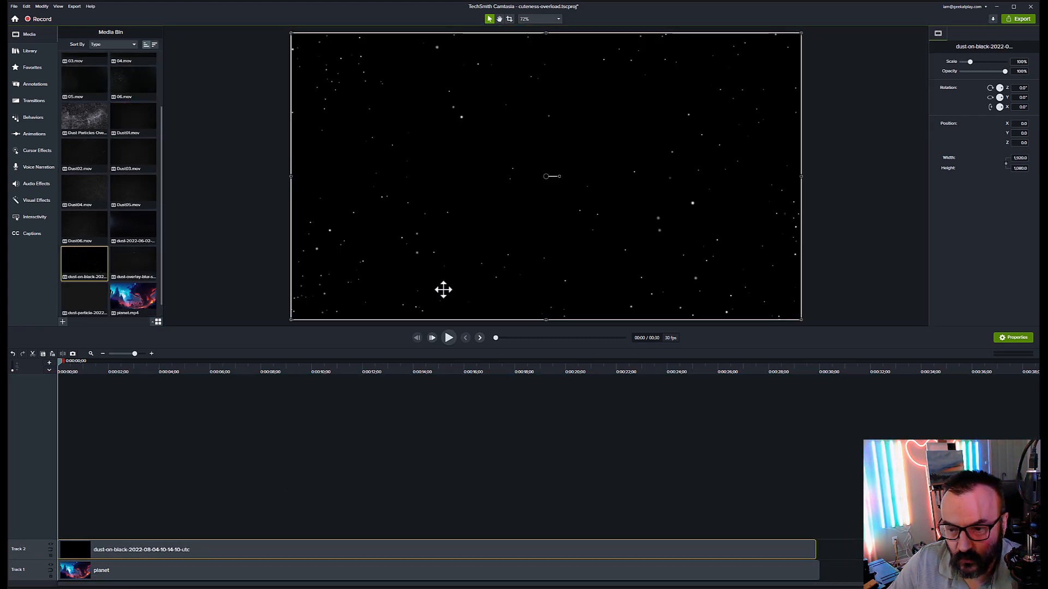
pyautogui.moveTo(74, 365); pyautogui.dragTo(313, 391)
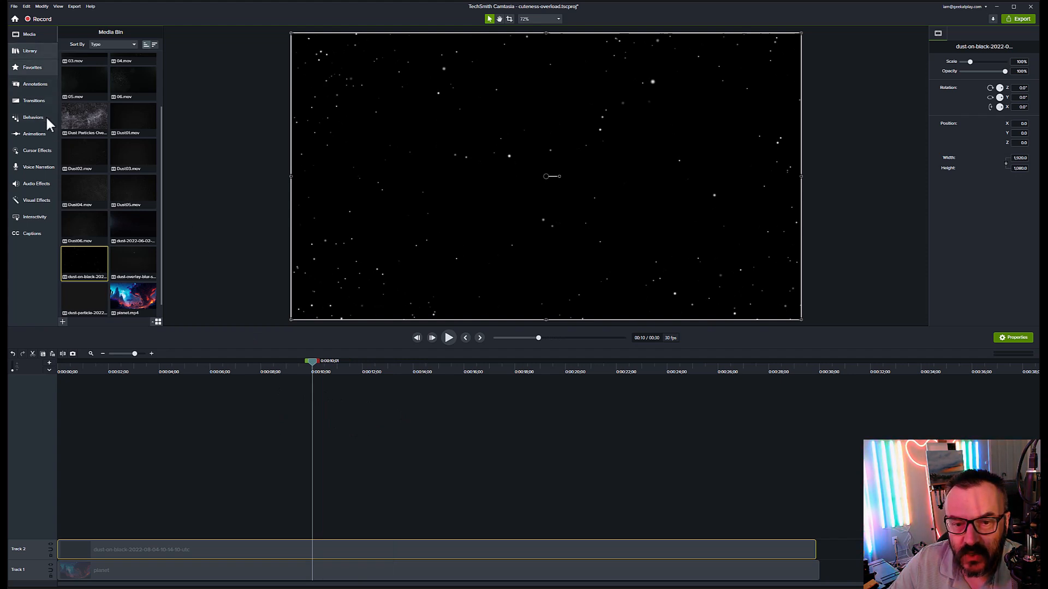
# Step: Apply a Screen blend mode to the Track 2 dust clip and scrub through to review it
pyautogui.click(38, 200)
pyautogui.moveTo(85, 54); pyautogui.dragTo(183, 543)
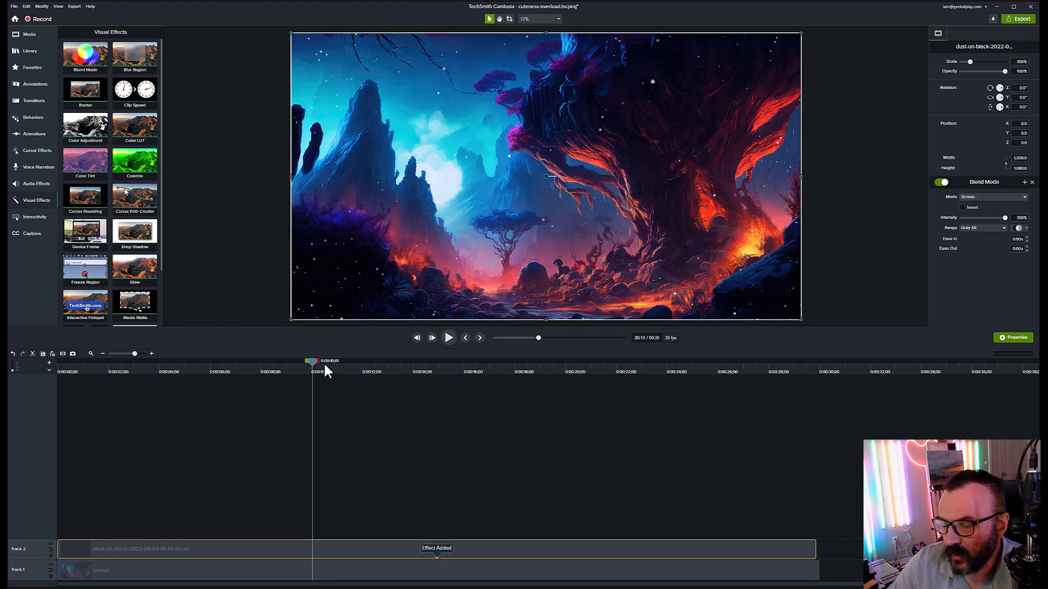
pyautogui.moveTo(314, 362); pyautogui.dragTo(472, 384)
pyautogui.click(271, 365)
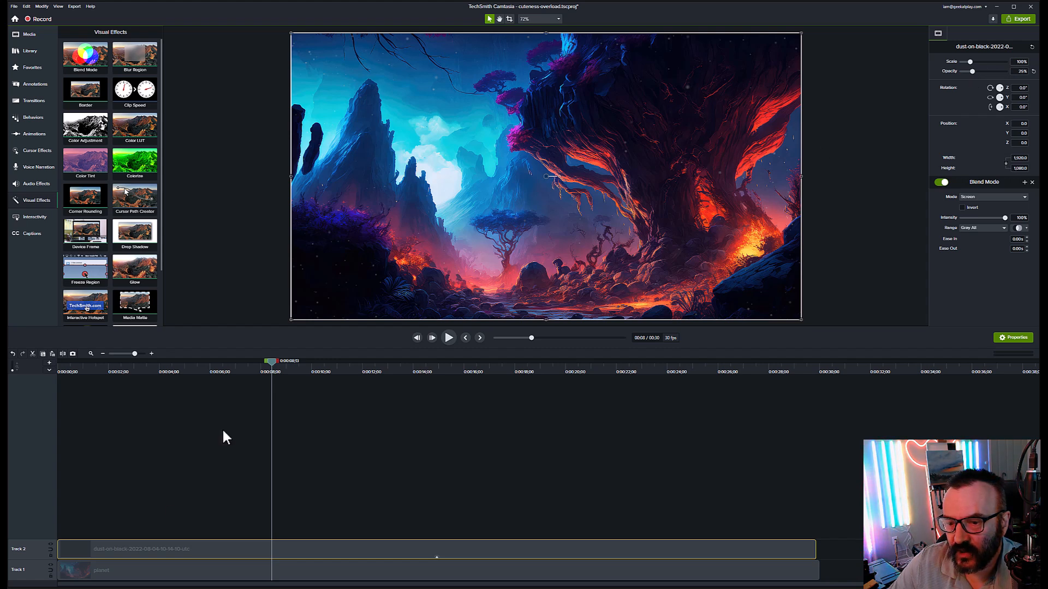
pyautogui.moveTo(272, 362); pyautogui.dragTo(183, 408)
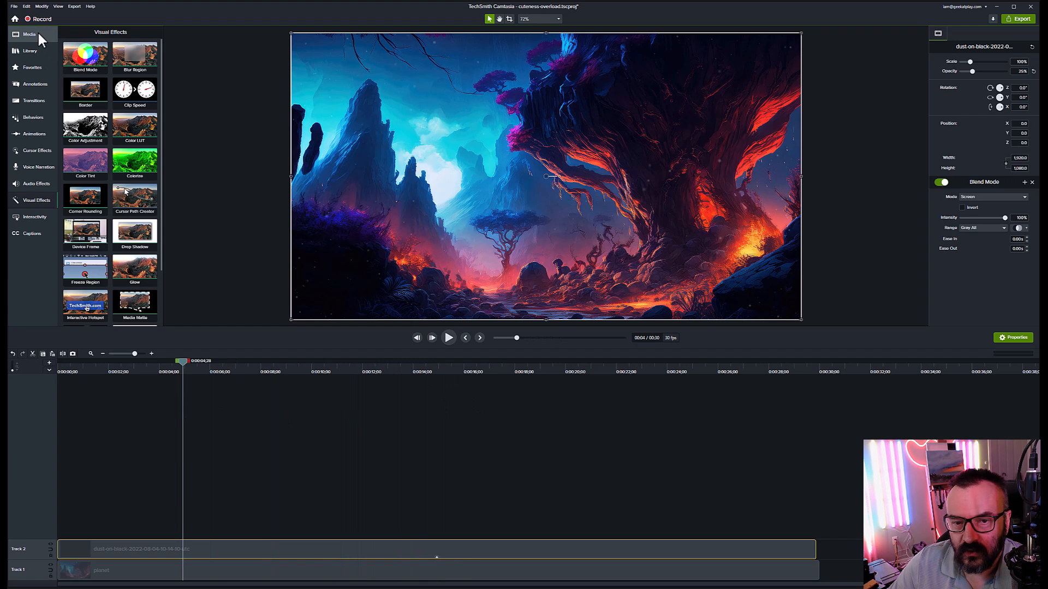
pyautogui.click(39, 35)
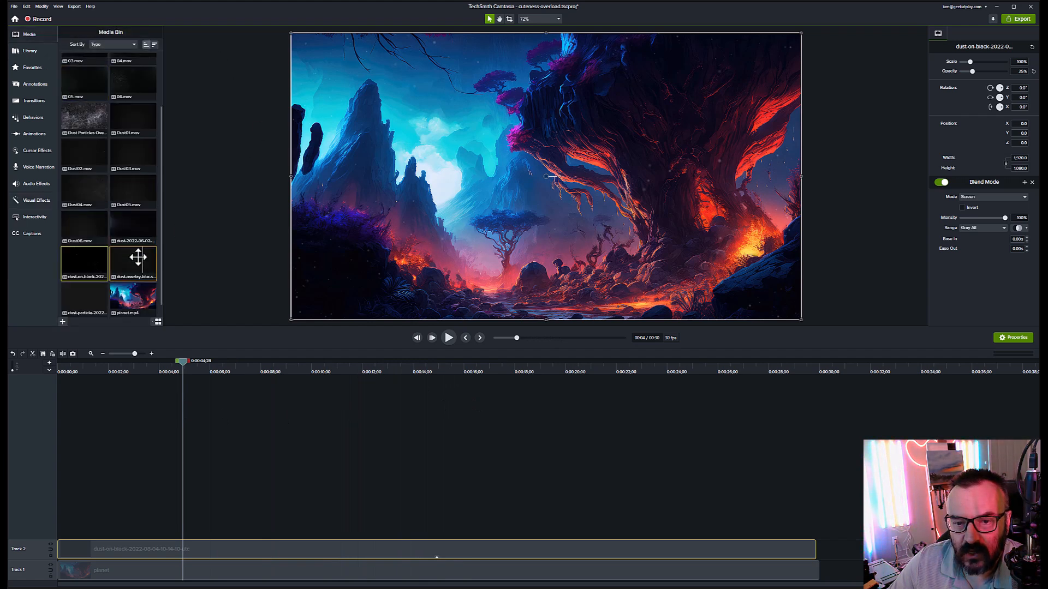
# Step: Put the blurred dust-overlay clip on Track 3 with Screen blend mode at 46% opacity
pyautogui.moveTo(133, 259); pyautogui.dragTo(17, 522)
pyautogui.moveTo(157, 368); pyautogui.dragTo(306, 417)
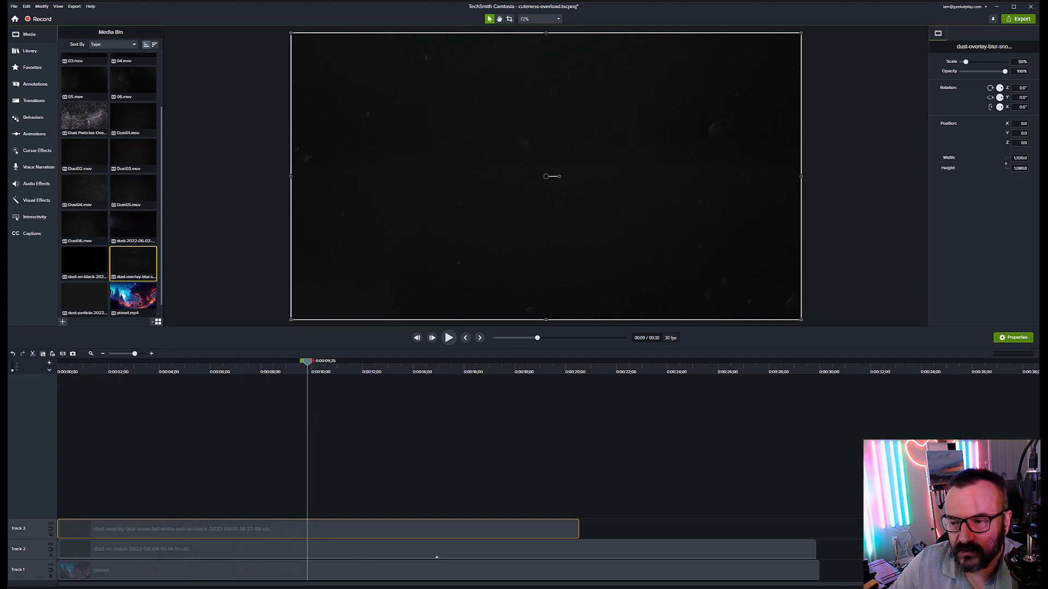
pyautogui.click(48, 202)
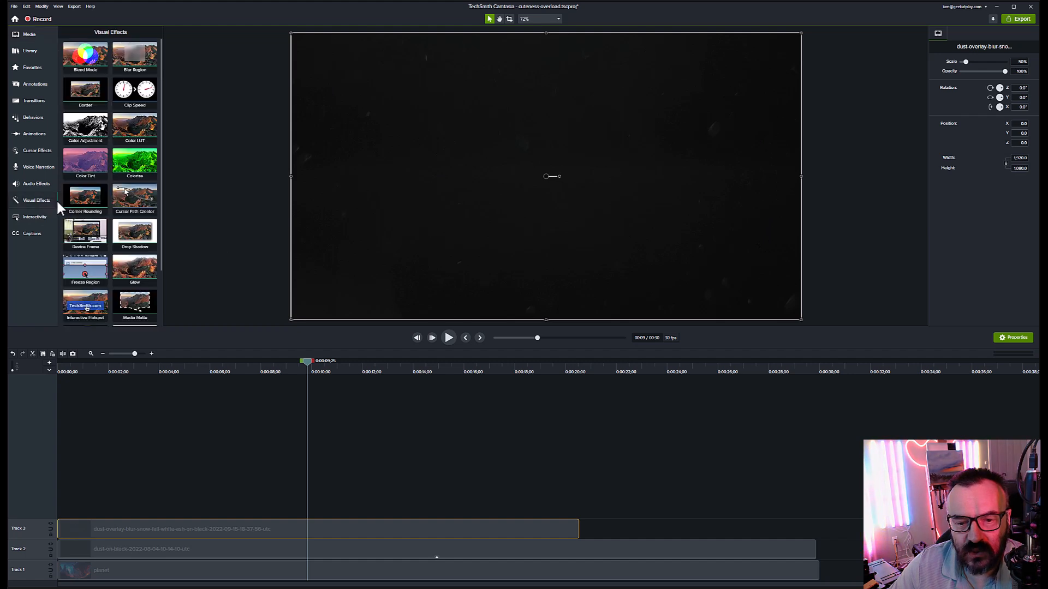
pyautogui.moveTo(102, 55); pyautogui.dragTo(195, 526)
pyautogui.moveTo(307, 361); pyautogui.dragTo(400, 447)
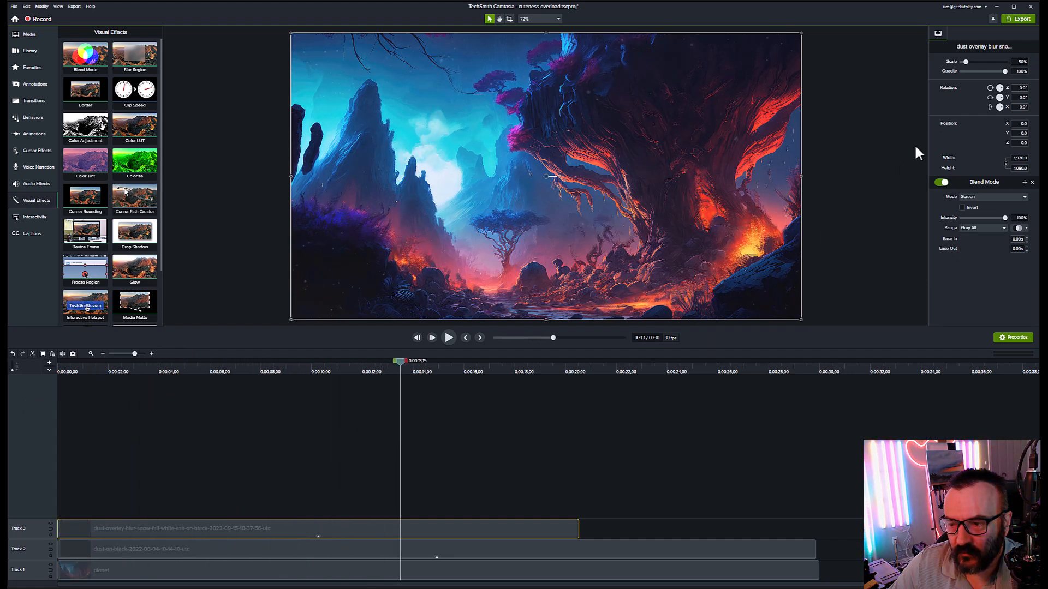
pyautogui.moveTo(1005, 71); pyautogui.dragTo(963, 71)
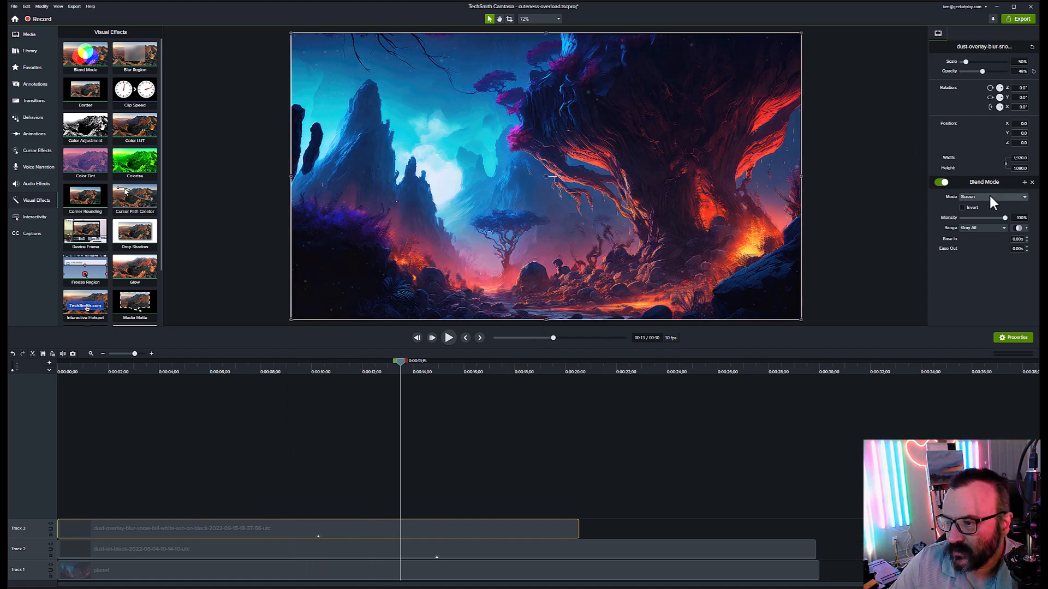
pyautogui.moveTo(390, 363); pyautogui.dragTo(453, 416)
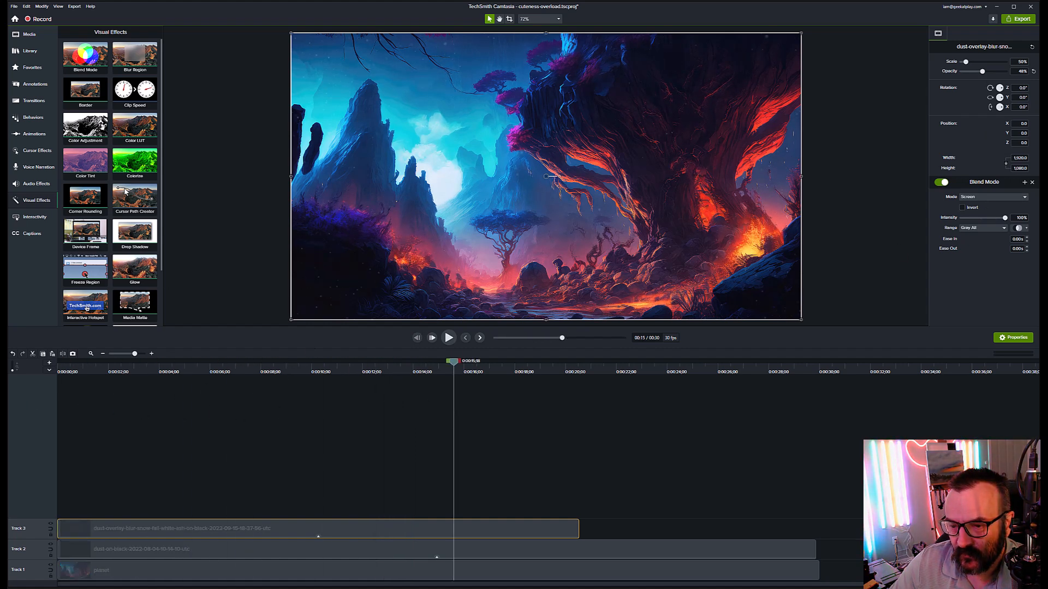
pyautogui.click(34, 35)
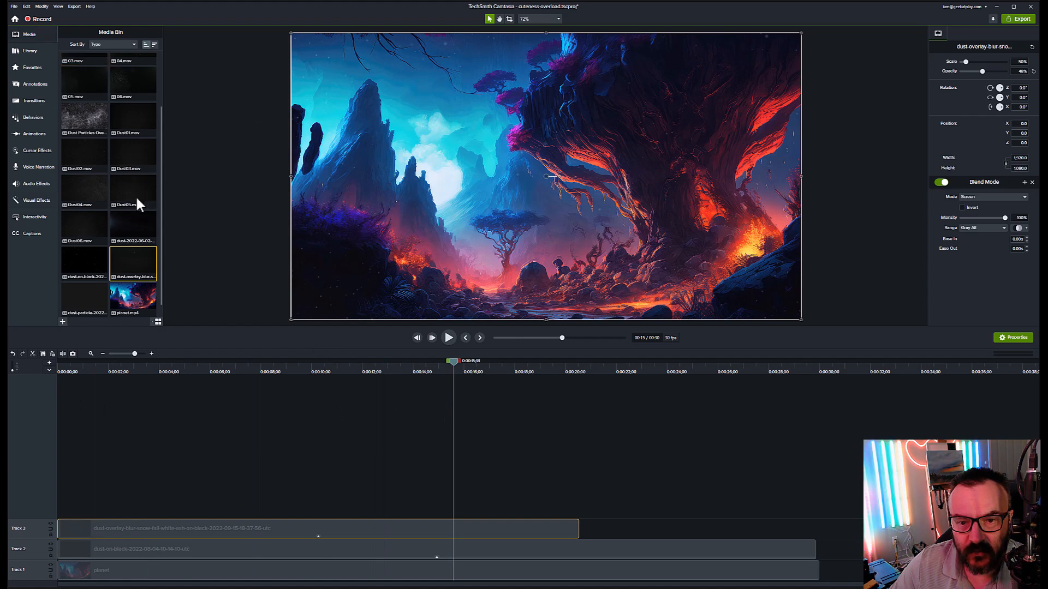
# Step: Preview Dust02.mov and add it on a new Track 4 above the other overlays
pyautogui.click(127, 116)
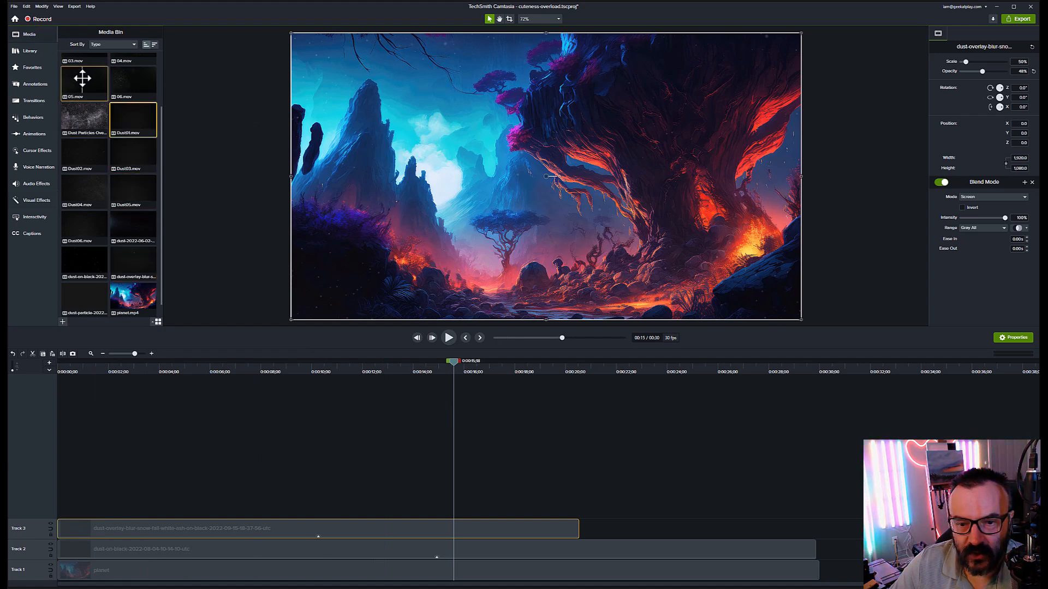
pyautogui.scroll(-1, 81, 77)
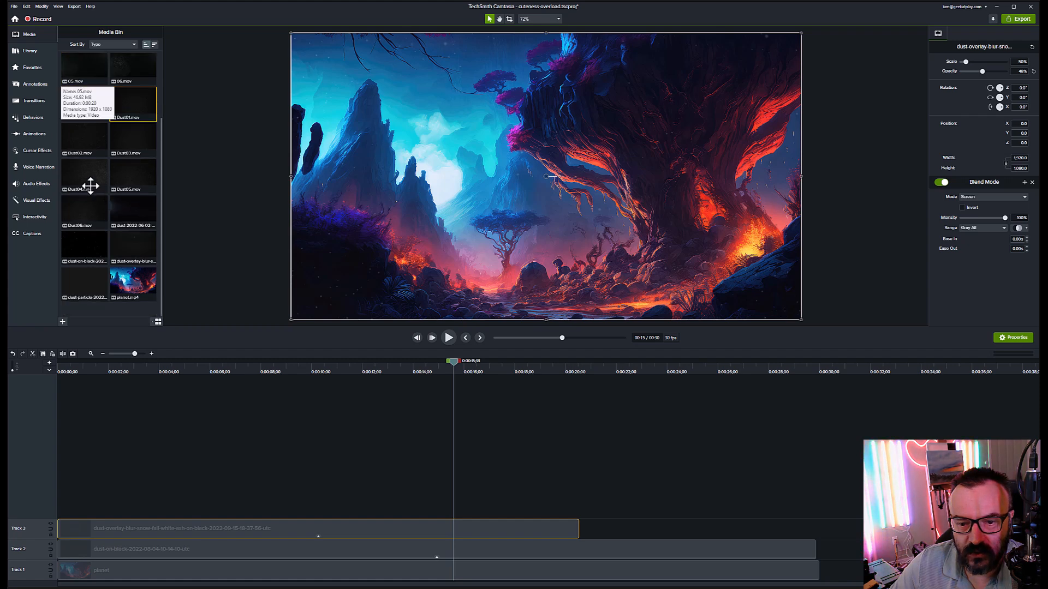
pyautogui.doubleClick(82, 138)
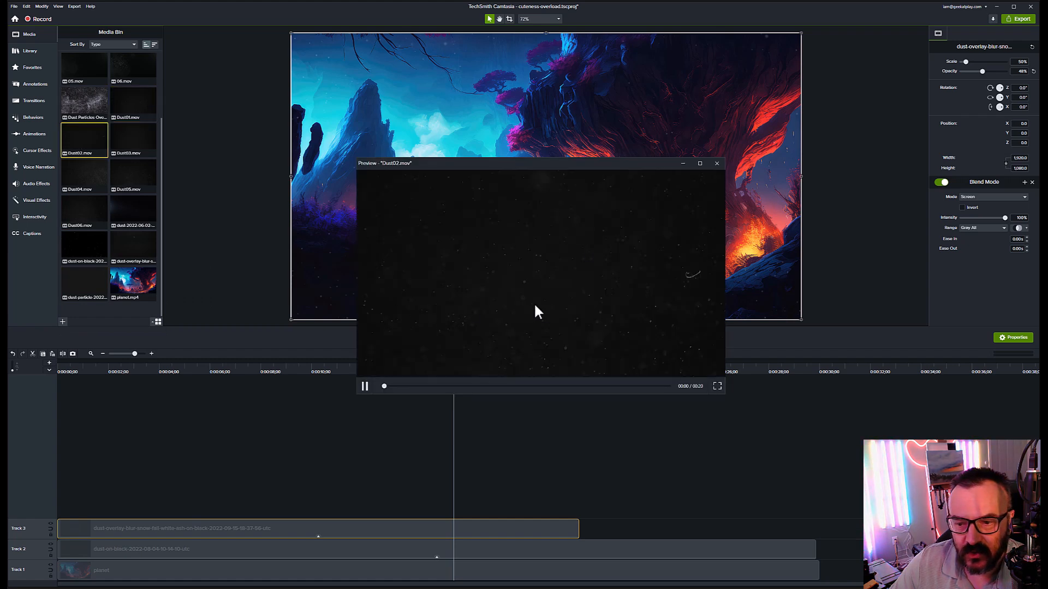
pyautogui.click(716, 164)
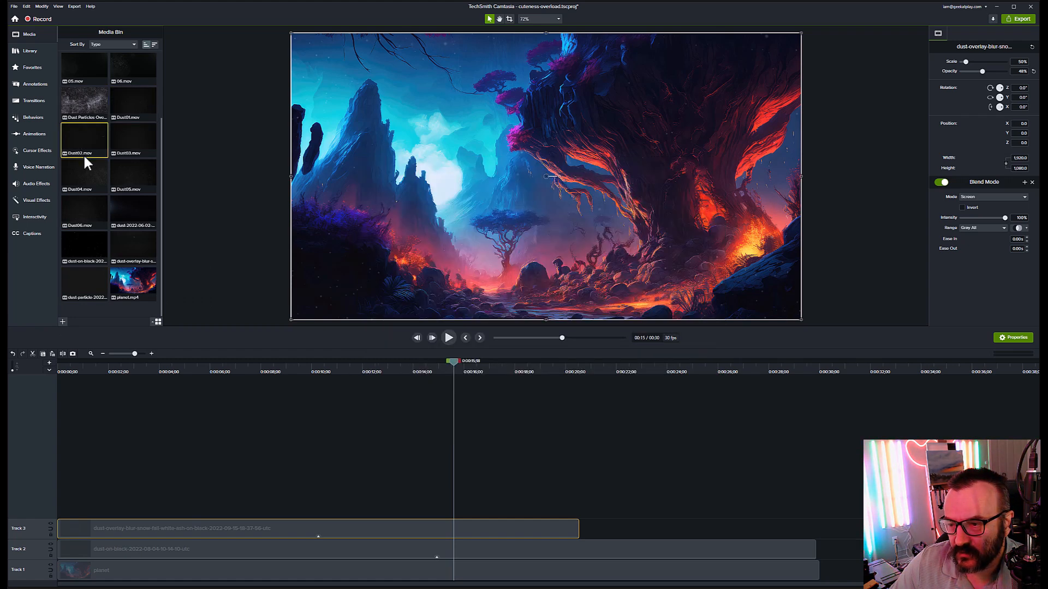
pyautogui.moveTo(80, 135); pyautogui.dragTo(48, 510)
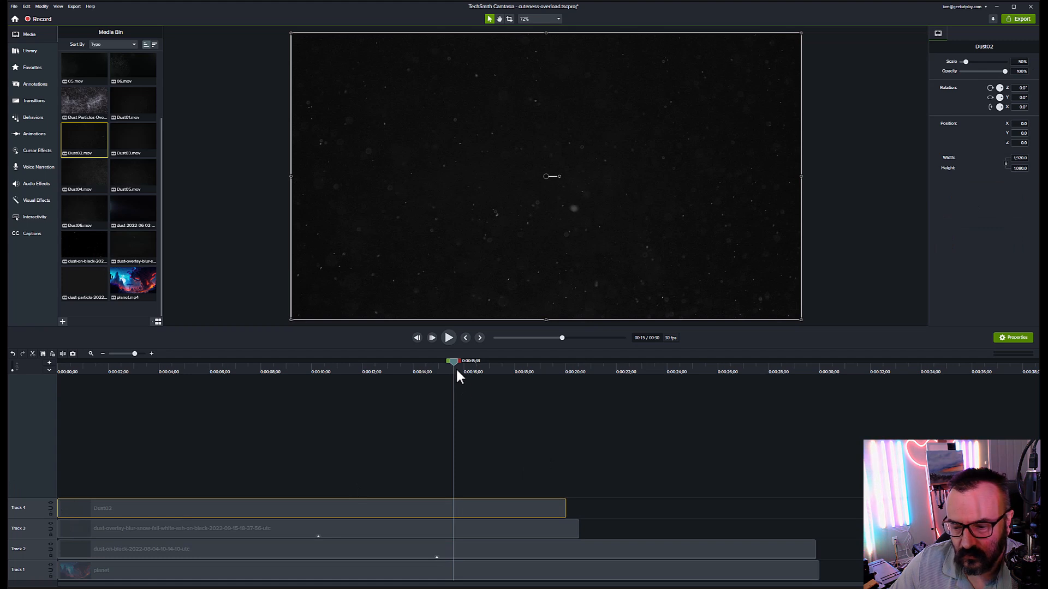
pyautogui.moveTo(450, 361); pyautogui.dragTo(354, 389)
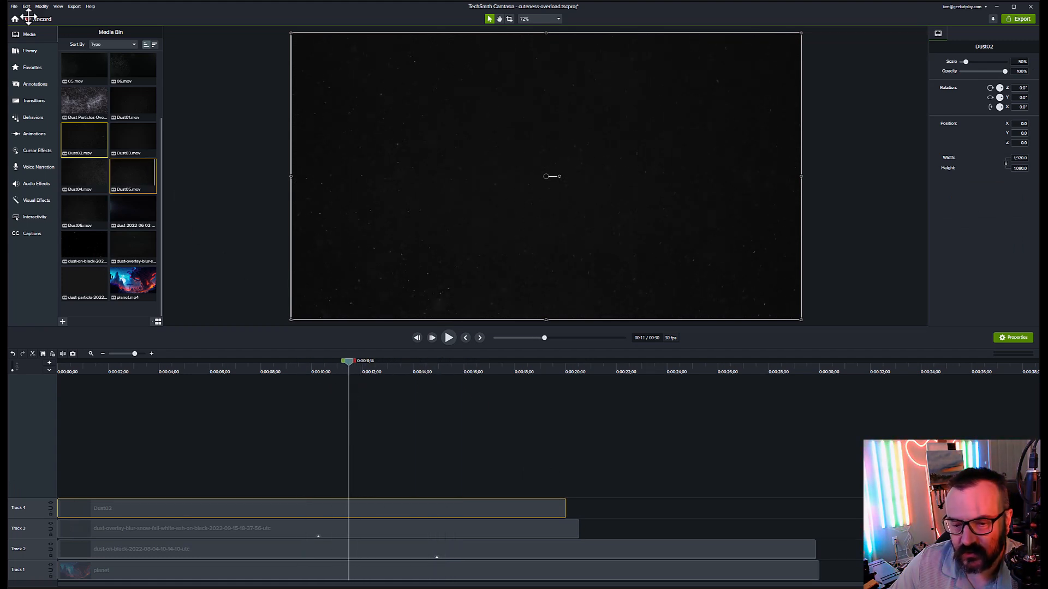
# Step: Apply a Blend Mode to the Dust02 clip and set it to Lighten
pyautogui.click(36, 200)
pyautogui.moveTo(85, 55); pyautogui.dragTo(188, 513)
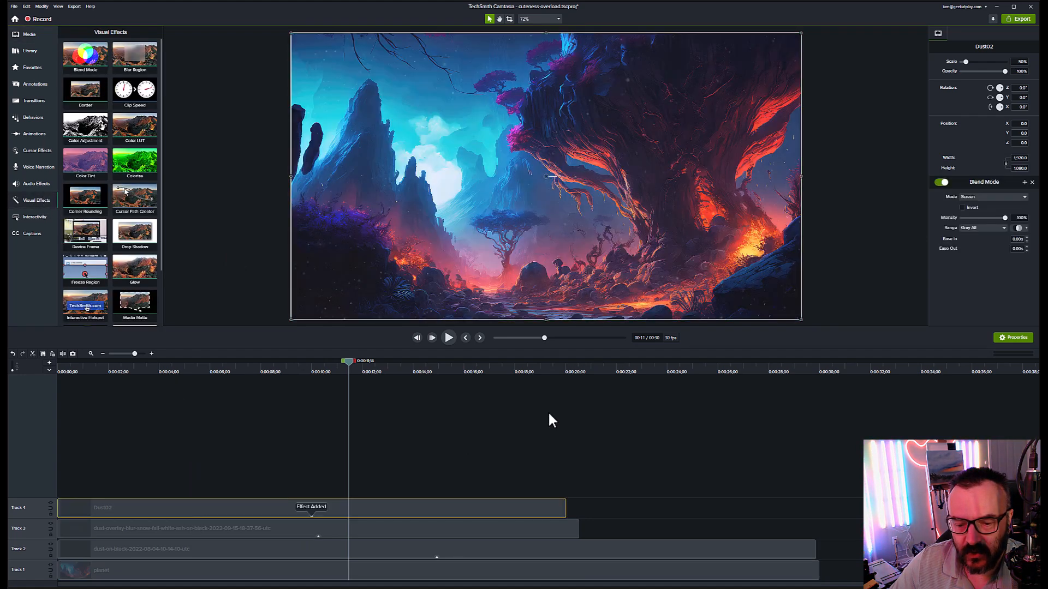
pyautogui.click(1020, 198)
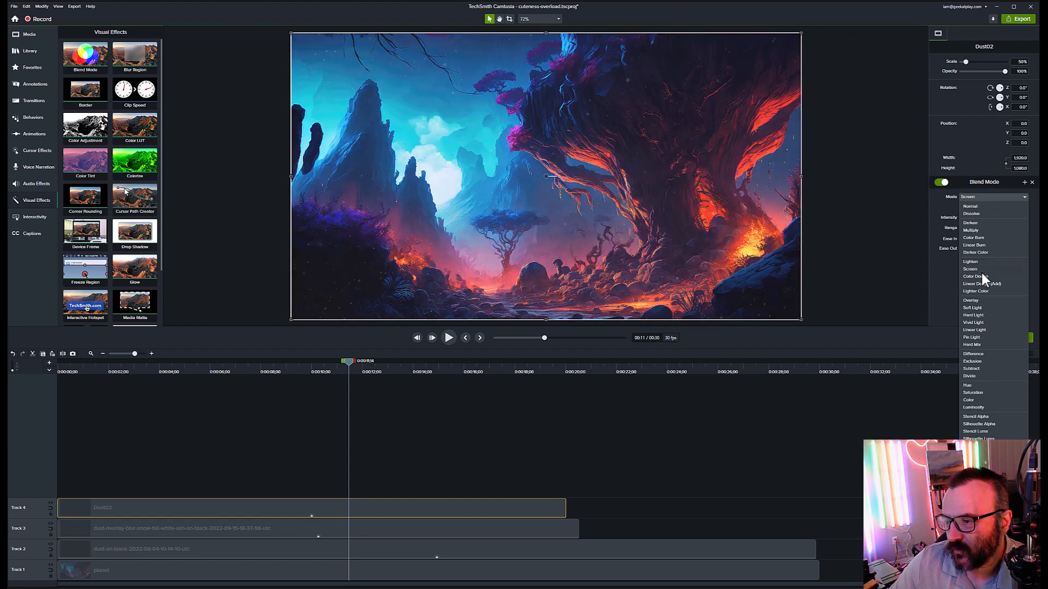
pyautogui.click(978, 262)
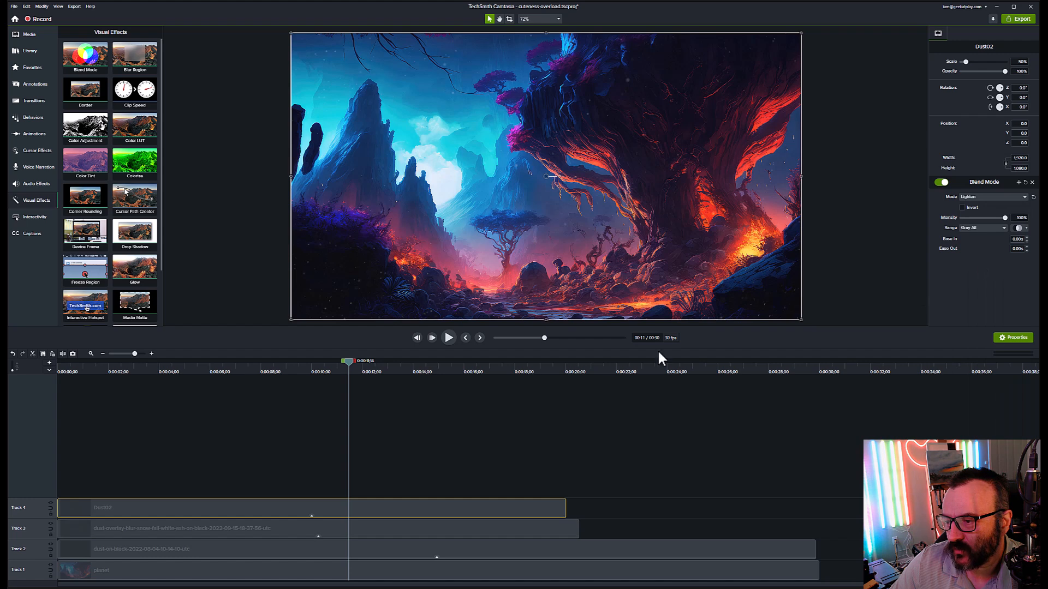
pyautogui.moveTo(435, 369); pyautogui.dragTo(461, 431)
# Step: Select the dust-on-black clip on Track 2 and set the playhead to about 30 seconds
pyautogui.click(810, 573)
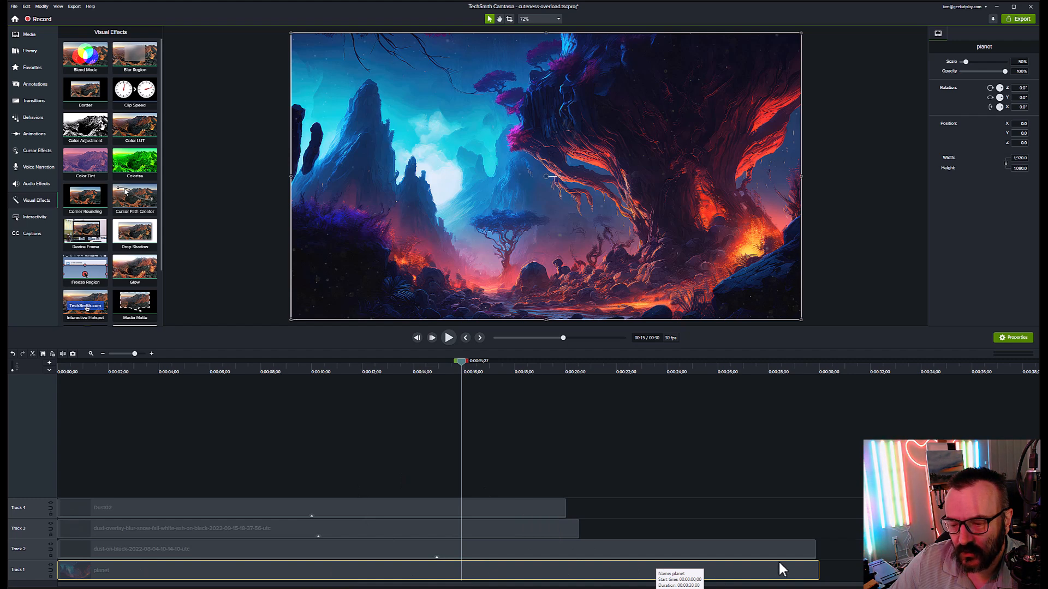
pyautogui.click(761, 552)
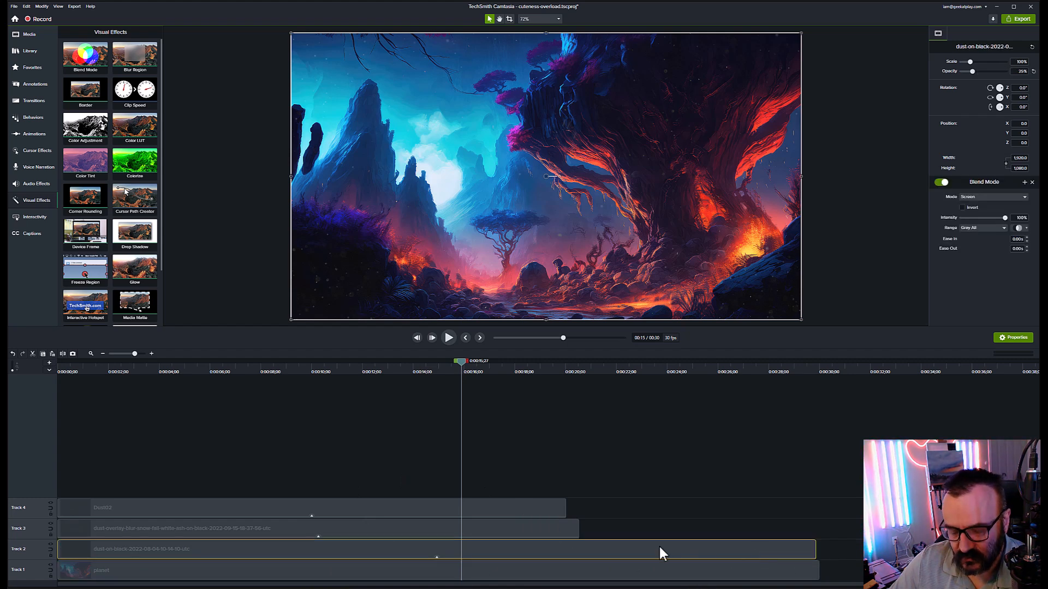
pyautogui.click(896, 361)
pyautogui.click(840, 363)
# Step: Paste a second dust-on-black copy onto Track 2 directly after the original
pyautogui.hotkey('ctrl', 'v')
pyautogui.moveTo(851, 570); pyautogui.dragTo(827, 550)
pyautogui.hotkey('alt', 'Tab')
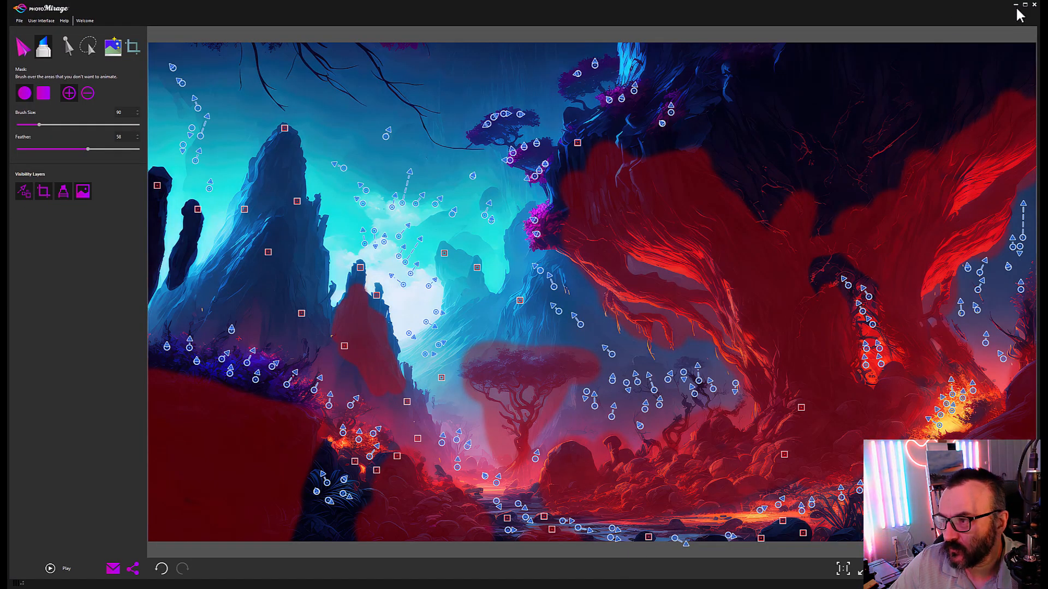
pyautogui.click(1015, 6)
pyautogui.moveTo(656, 587); pyautogui.dragTo(1015, 585)
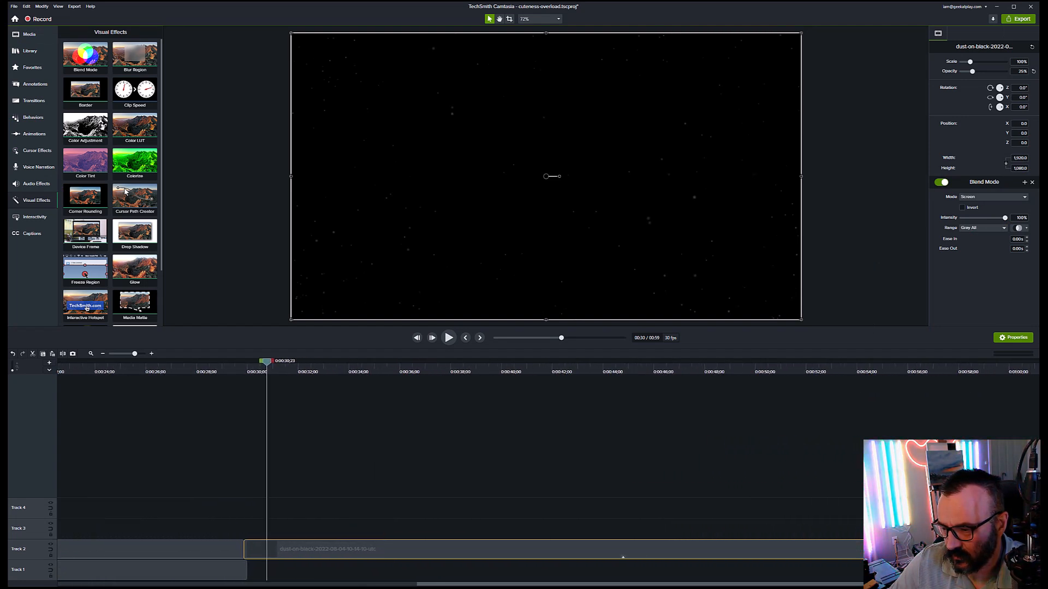
# Step: Trim the Track 2 dust-on-black copy to end at 30 seconds
pyautogui.moveTo(992, 549); pyautogui.dragTo(182, 549)
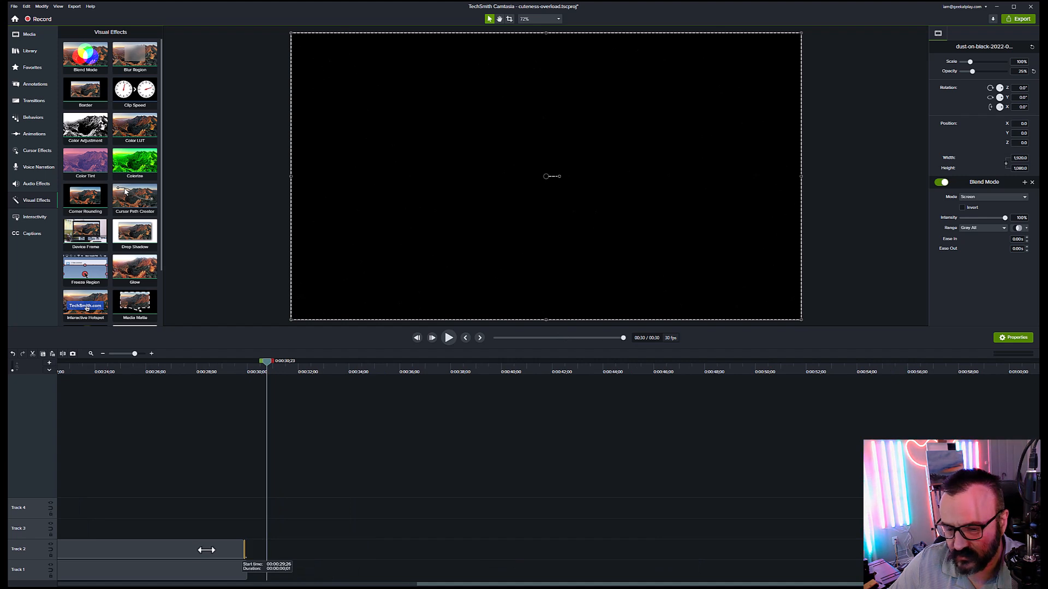
pyautogui.moveTo(250, 556); pyautogui.dragTo(248, 556)
pyautogui.moveTo(447, 586); pyautogui.dragTo(250, 526)
# Step: Paste a second dust-overlay copy on Track 3, butted against the first and trimmed to 30 seconds
pyautogui.click(250, 539)
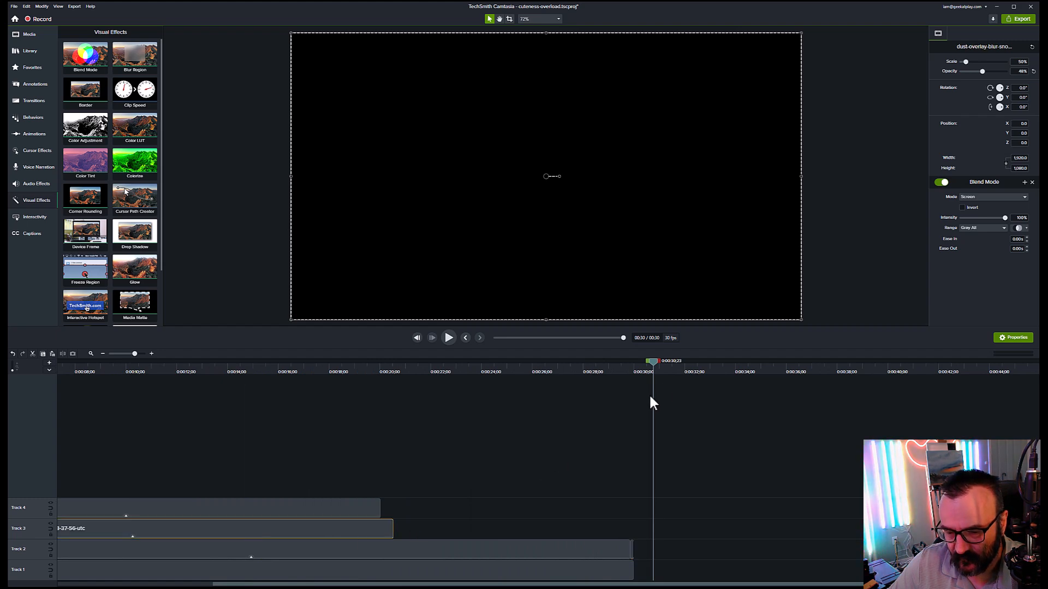
pyautogui.moveTo(654, 361); pyautogui.dragTo(417, 363)
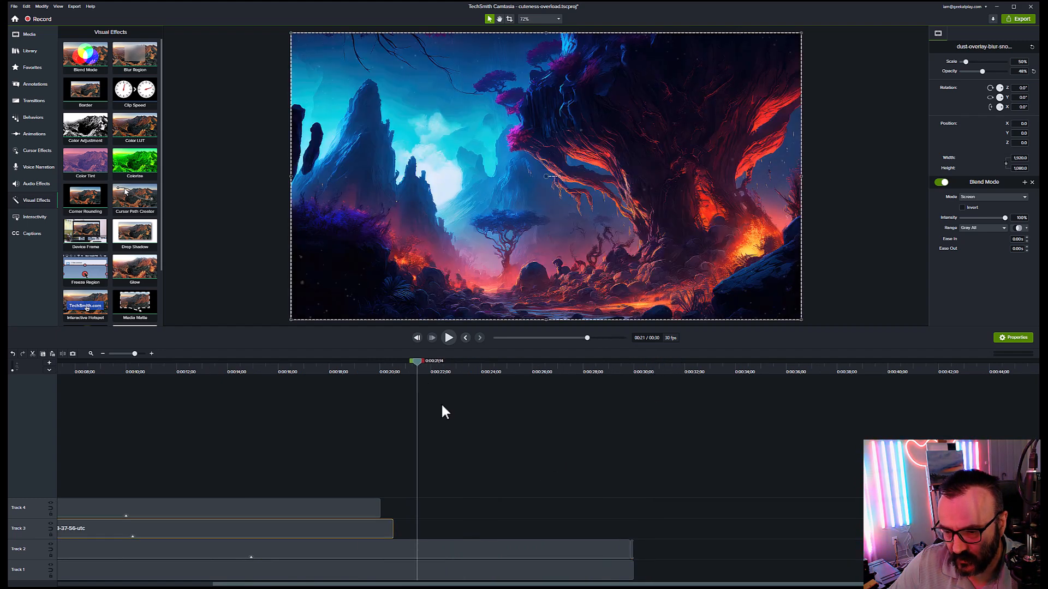
pyautogui.hotkey('ctrl', 'v')
pyautogui.moveTo(565, 530); pyautogui.dragTo(540, 530)
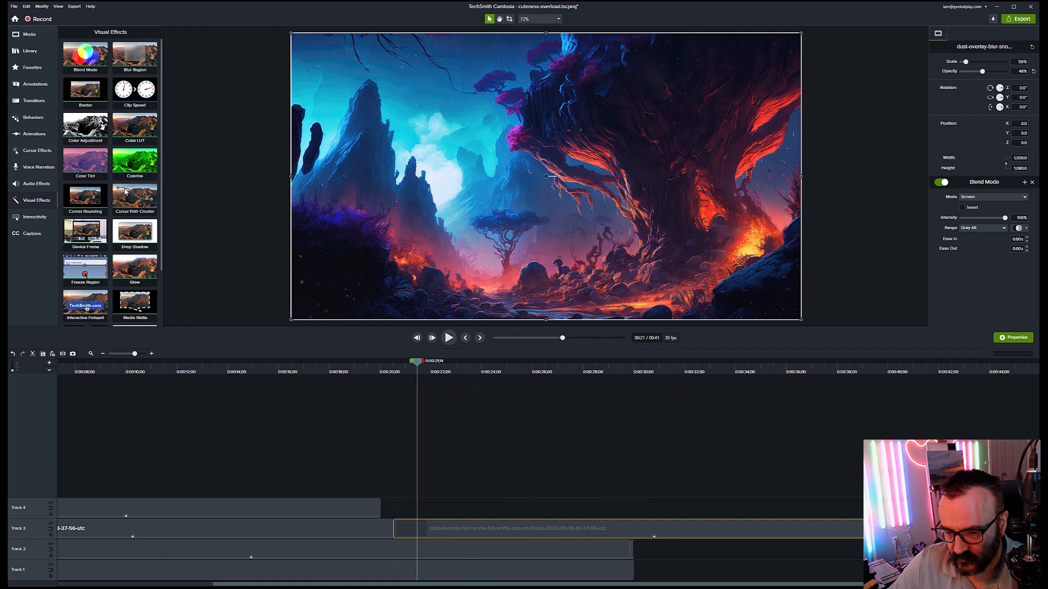
pyautogui.moveTo(729, 540); pyautogui.dragTo(633, 540)
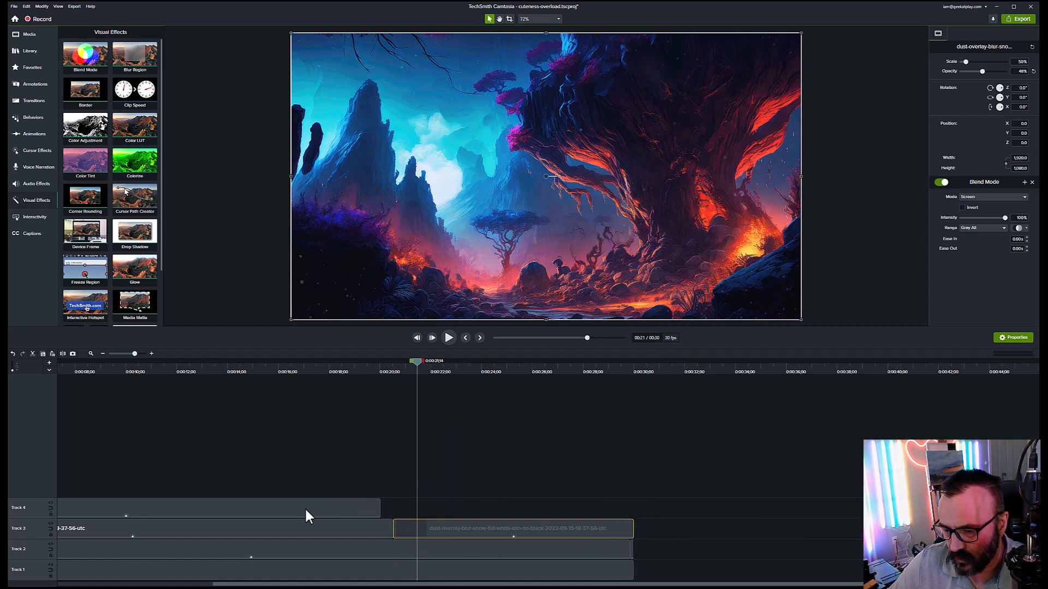
# Step: Paste a second Dust02 copy on Track 4 against the first, trimmed to 30 seconds
pyautogui.hotkey('ctrl', 'v')
pyautogui.moveTo(490, 512); pyautogui.dragTo(454, 513)
pyautogui.moveTo(750, 511); pyautogui.dragTo(633, 513)
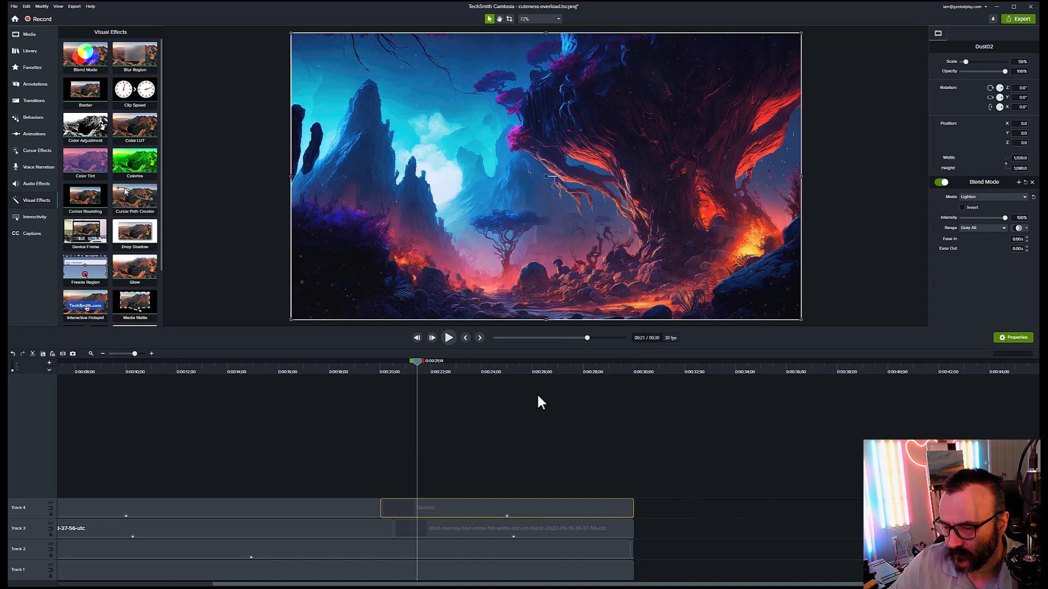
pyautogui.moveTo(414, 360); pyautogui.dragTo(338, 439)
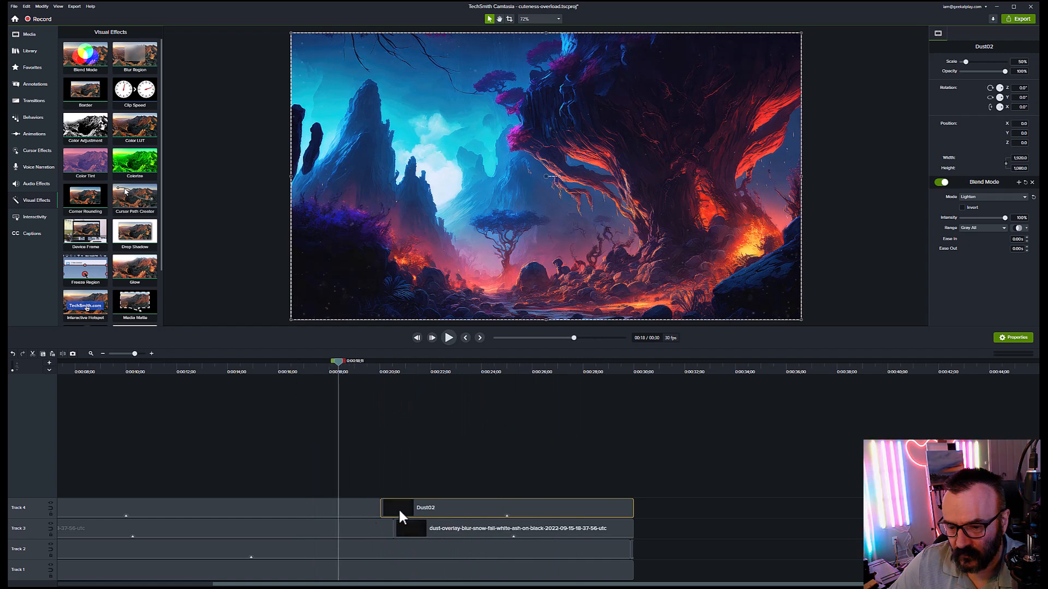
pyautogui.click(372, 505)
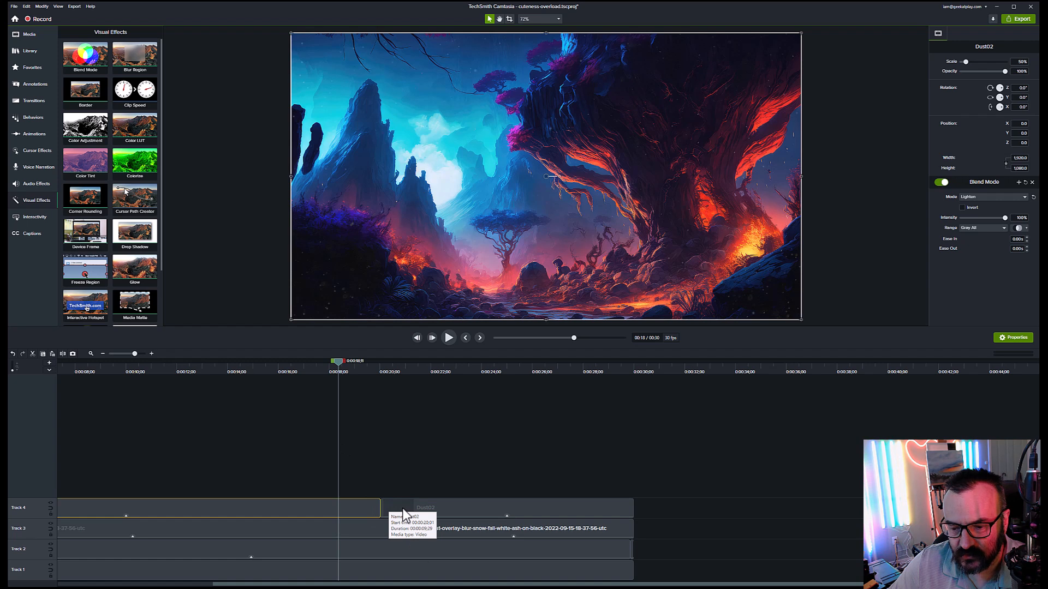
pyautogui.keyDown('ctrl'); pyautogui.click(455, 503); pyautogui.keyUp('ctrl')
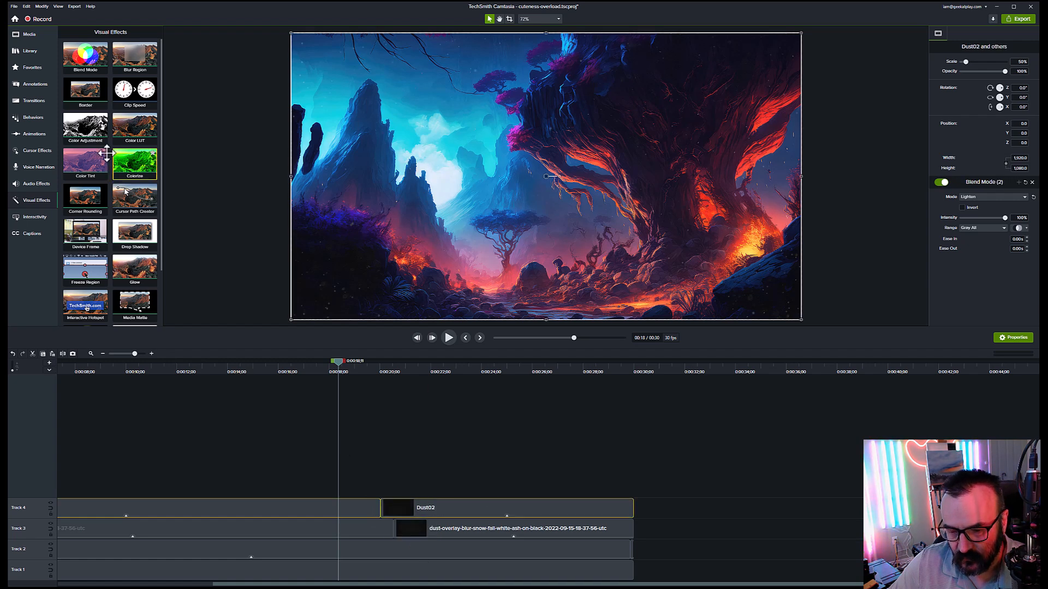
# Step: Add Fade transitions at the joins of the Track 4 Dust02 clips and the Track 3 clips
pyautogui.click(34, 102)
pyautogui.moveTo(141, 113); pyautogui.dragTo(384, 512)
pyautogui.moveTo(344, 367)
pyautogui.mouseDown()
pyautogui.moveTo(392, 363)
pyautogui.moveTo(362, 367)
pyautogui.mouseUp()
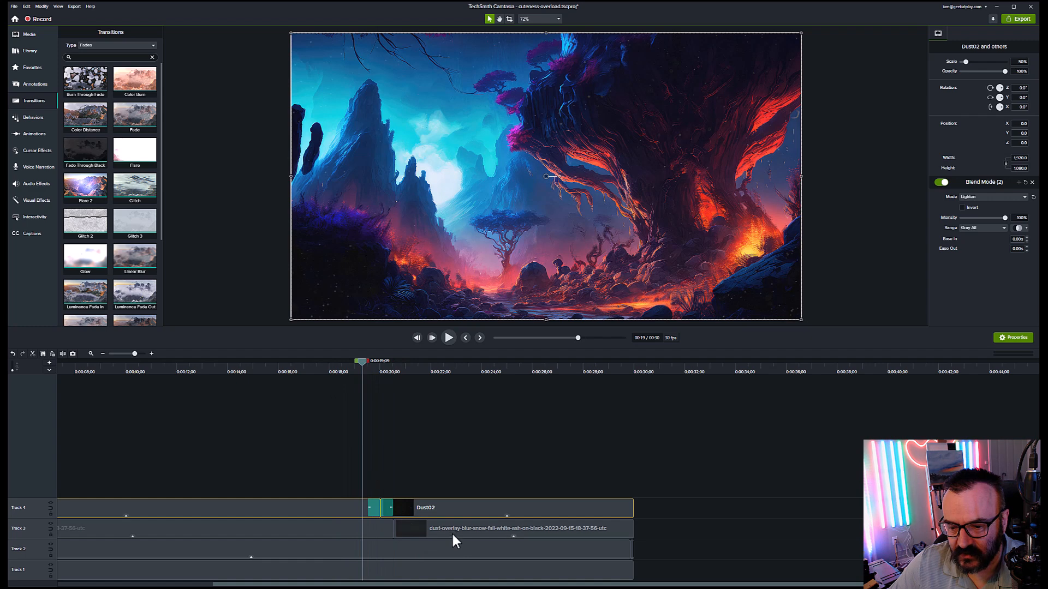
pyautogui.click(435, 530)
pyautogui.moveTo(132, 105); pyautogui.dragTo(415, 529)
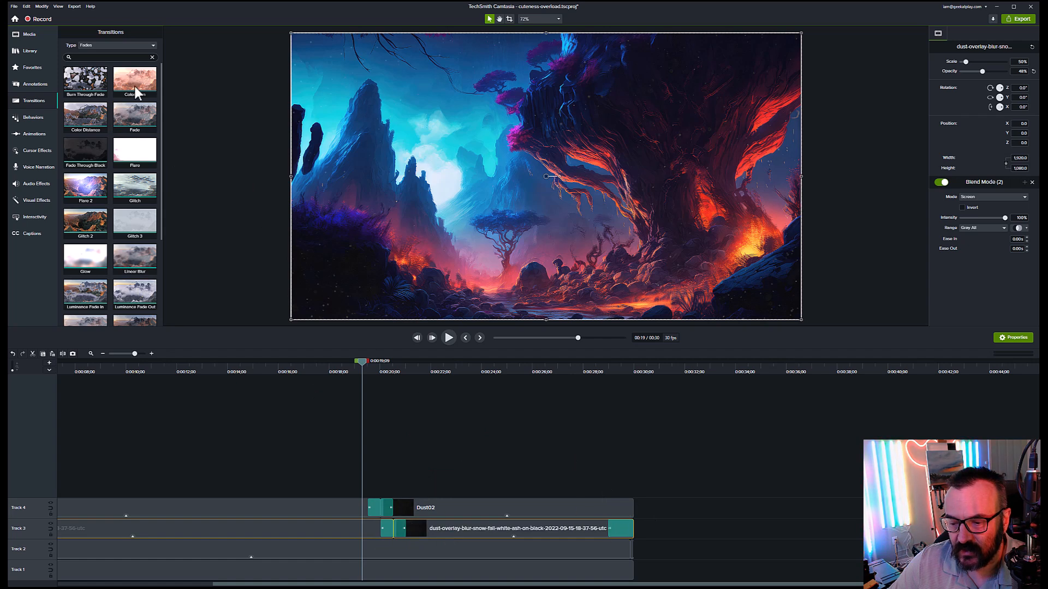
# Step: Put Color Burn on Dust02's end, Fades on the other track ends, and Fade Through Black at the start
pyautogui.moveTo(141, 98)
pyautogui.mouseDown()
pyautogui.moveTo(601, 445)
pyautogui.moveTo(634, 519)
pyautogui.moveTo(627, 511)
pyautogui.mouseUp()
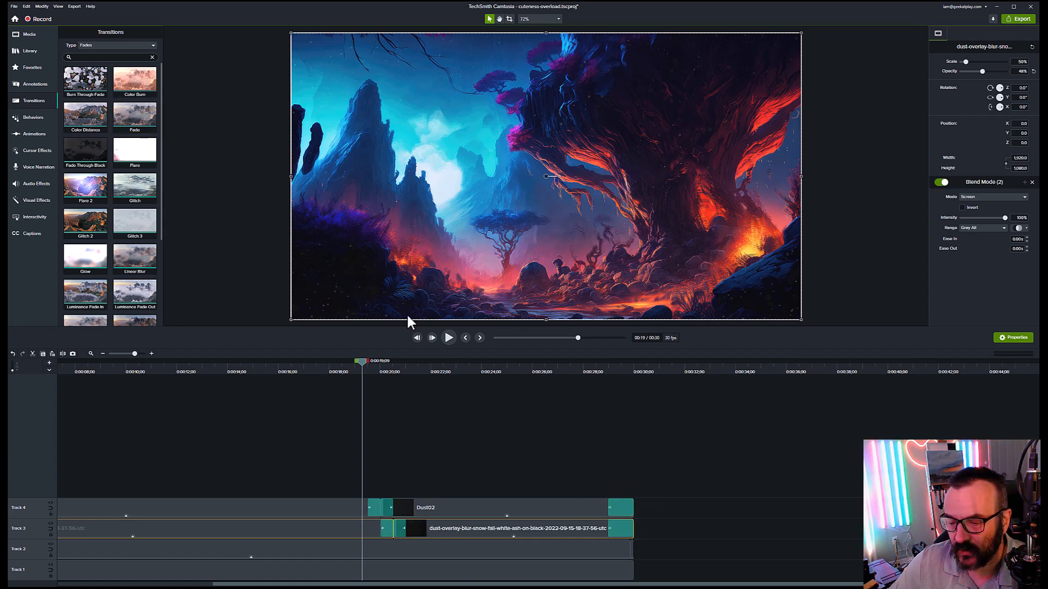
pyautogui.moveTo(130, 116); pyautogui.dragTo(634, 546)
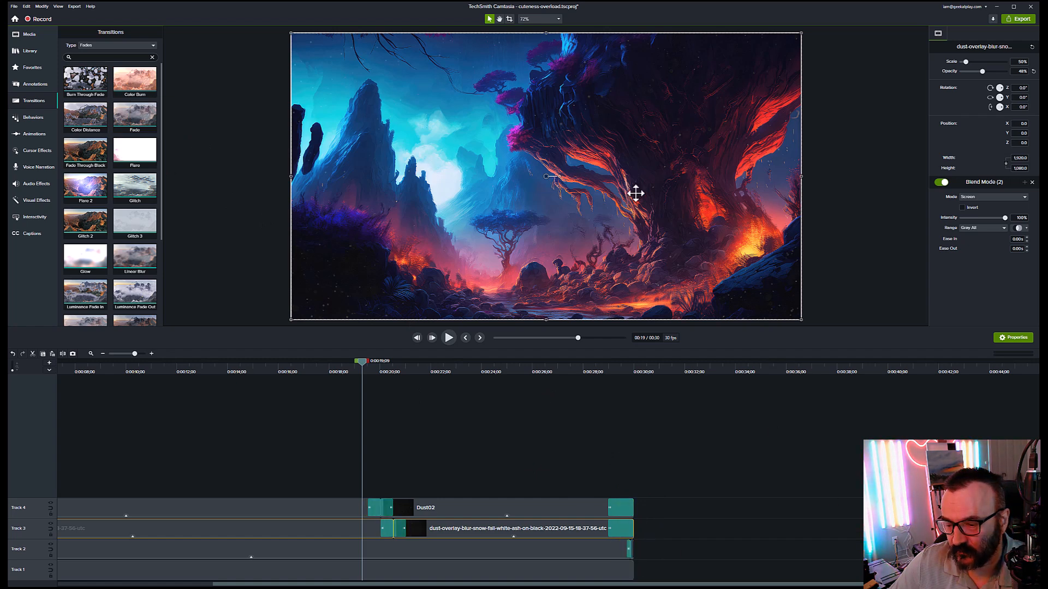
pyautogui.moveTo(135, 116); pyautogui.dragTo(618, 570)
pyautogui.moveTo(361, 361); pyautogui.dragTo(55, 361)
pyautogui.moveTo(86, 150); pyautogui.dragTo(78, 556)
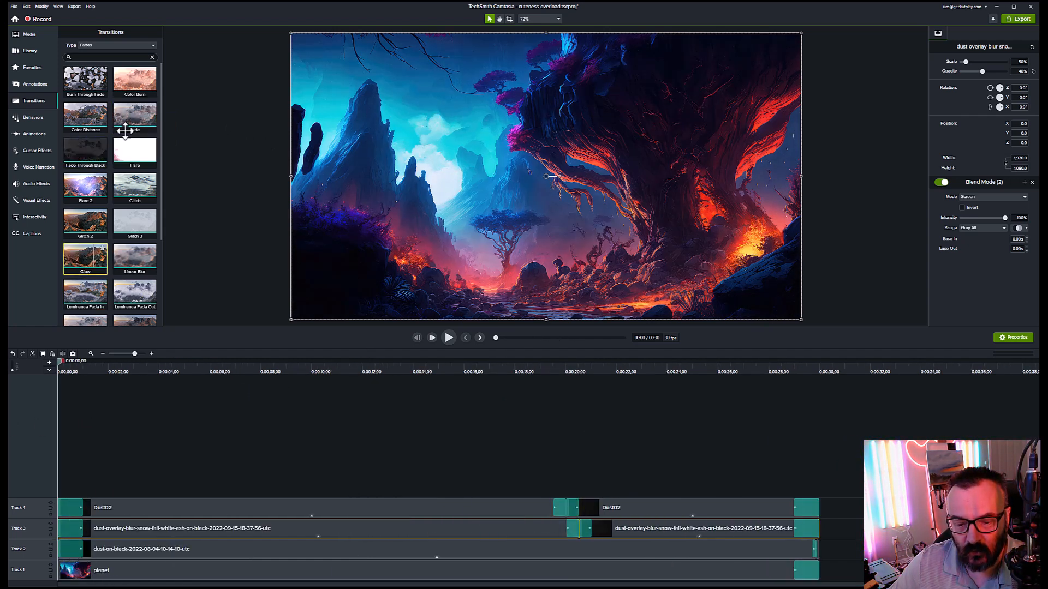
# Step: Fade Track 2's start in from black, then play back the finished dust-over-planet composite
pyautogui.moveTo(135, 114)
pyautogui.mouseDown()
pyautogui.moveTo(143, 529)
pyautogui.moveTo(88, 573)
pyautogui.mouseUp()
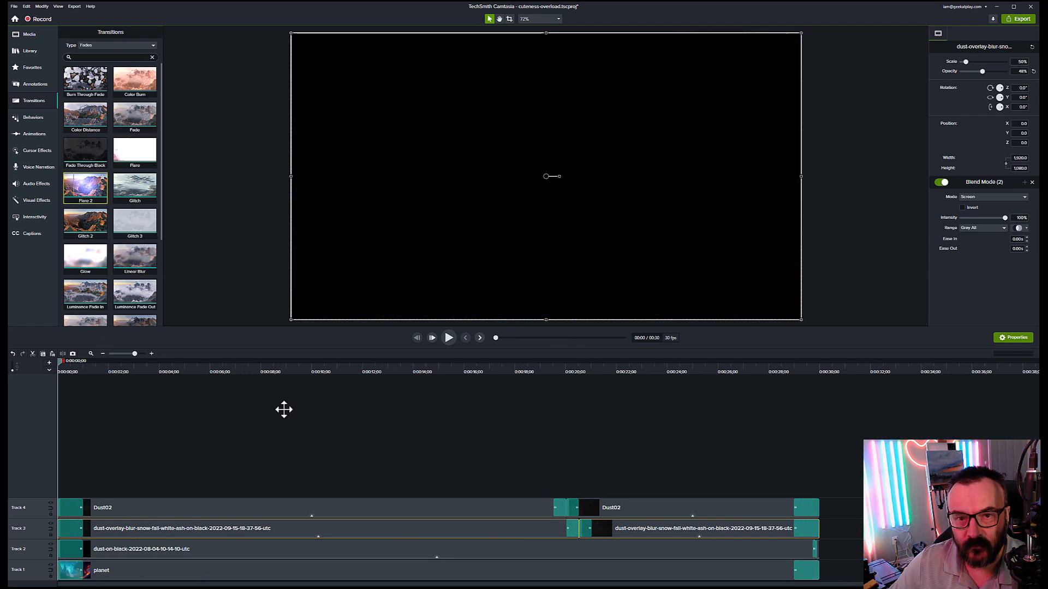
pyautogui.click(361, 486)
pyautogui.press('space')
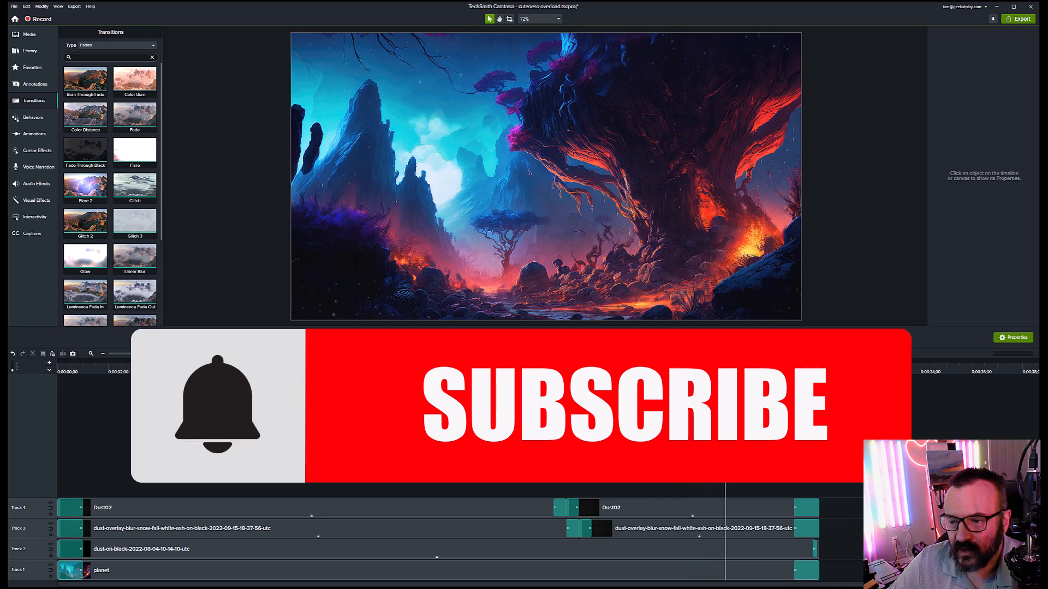
pyautogui.moveTo(749, 371)
pyautogui.mouseDown()
pyautogui.moveTo(707, 371)
pyautogui.moveTo(752, 372)
pyautogui.mouseUp()
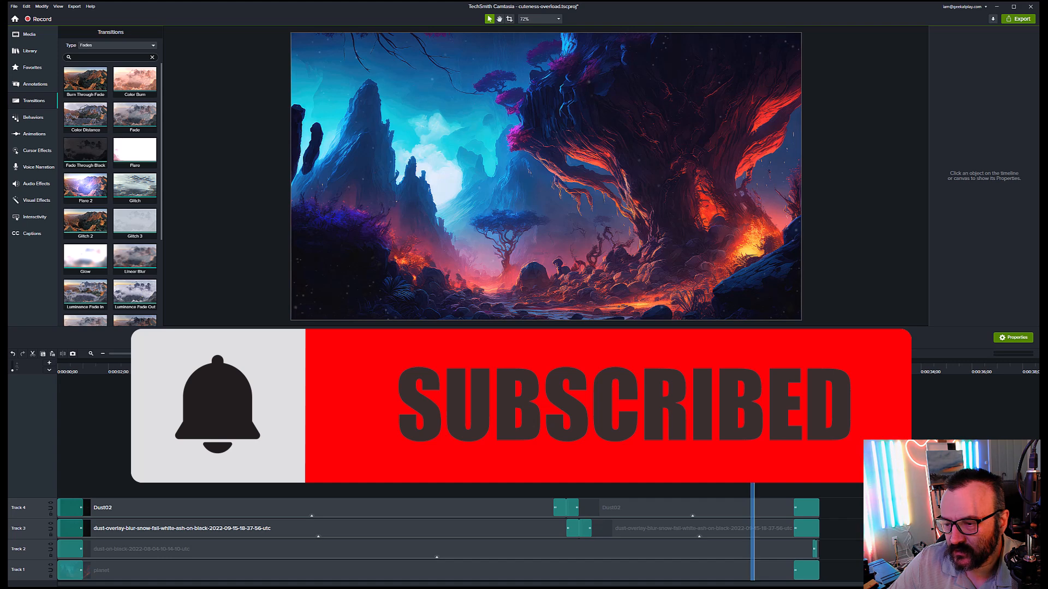